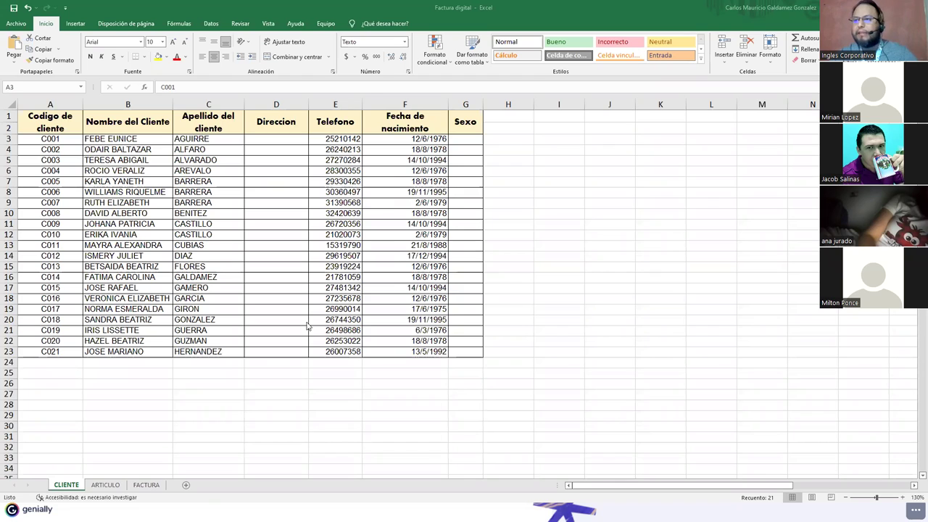
Step: Glance at ARTICULO, then inspect FACTURA's Cantidad values in C17:C38 and the article rows
{"action": "scroll", "coordinate": [307, 327], "scroll_direction": "up", "scroll_amount": 1}
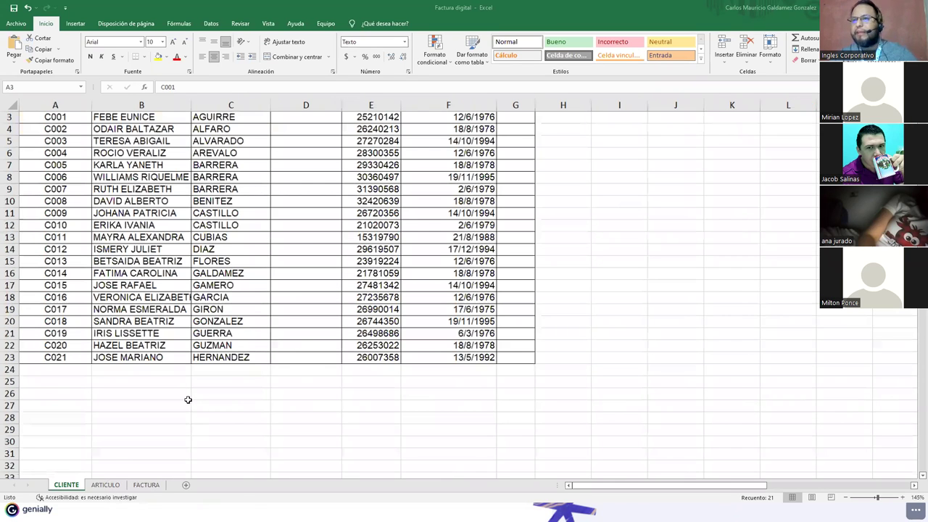
{"action": "key", "text": "ctrl+Page_Down"}
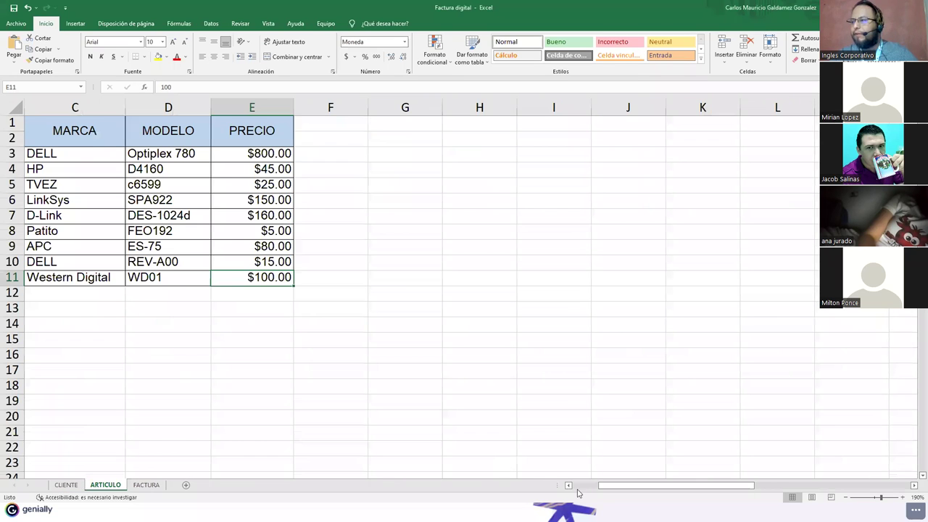
{"action": "scroll", "coordinate": [221, 312], "scroll_direction": "left", "scroll_amount": 2}
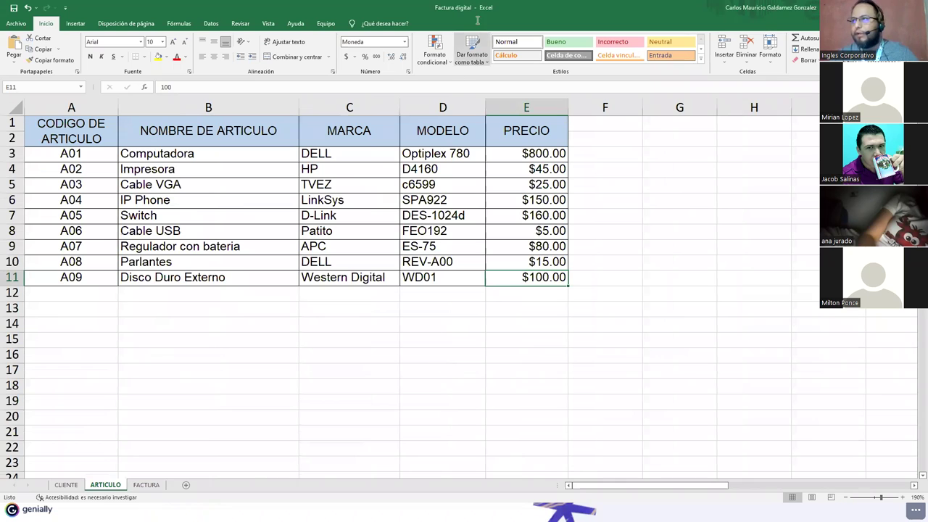
{"action": "left_click", "coordinate": [146, 484]}
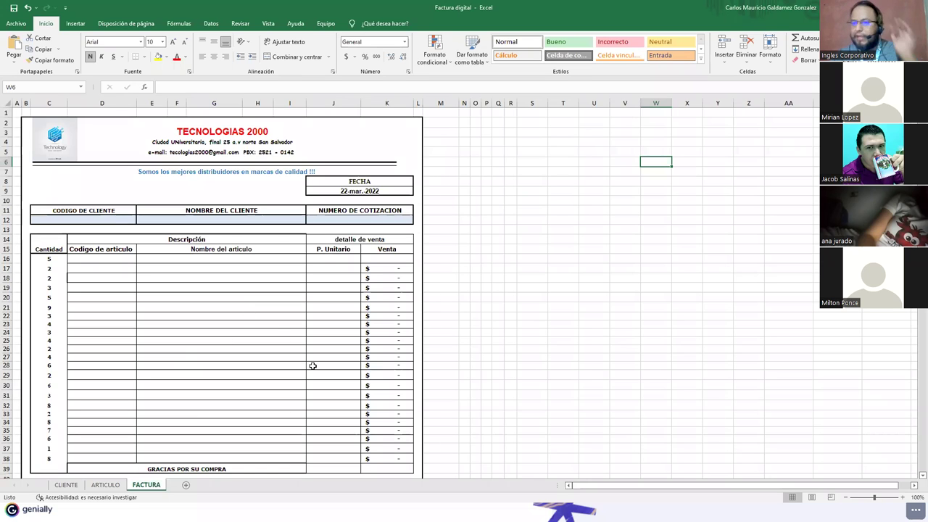
{"action": "scroll", "coordinate": [295, 367], "scroll_direction": "down", "scroll_amount": 3}
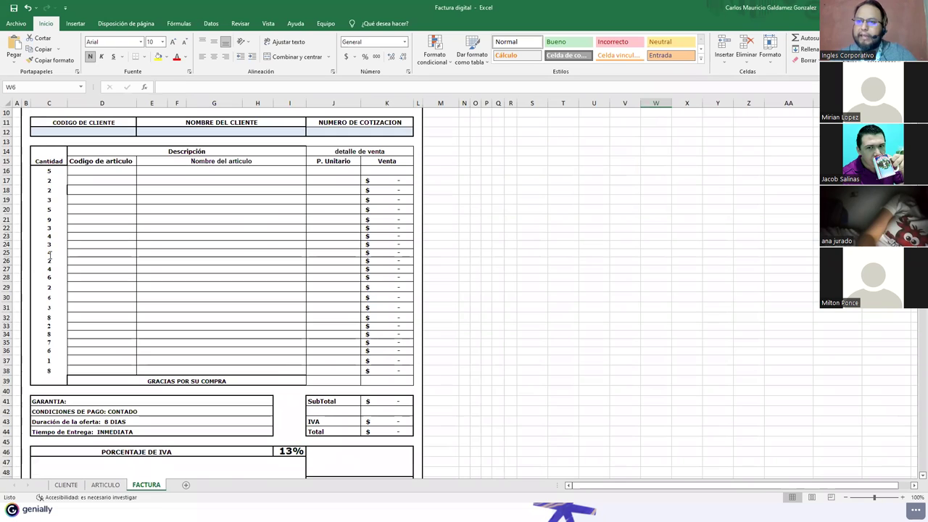
{"action": "left_click", "coordinate": [48, 372]}
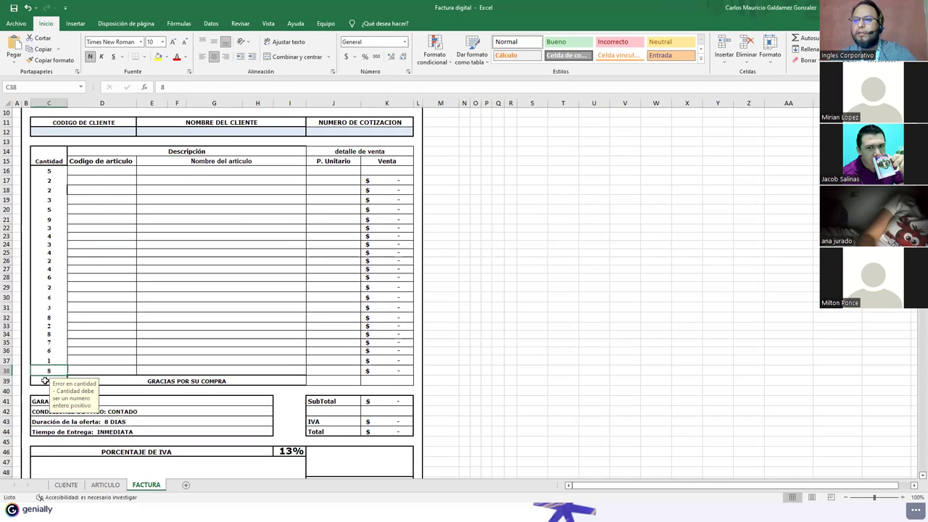
{"action": "left_click_drag", "start_coordinate": [45, 371], "coordinate": [48, 170]}
{"action": "left_click", "coordinate": [196, 260]}
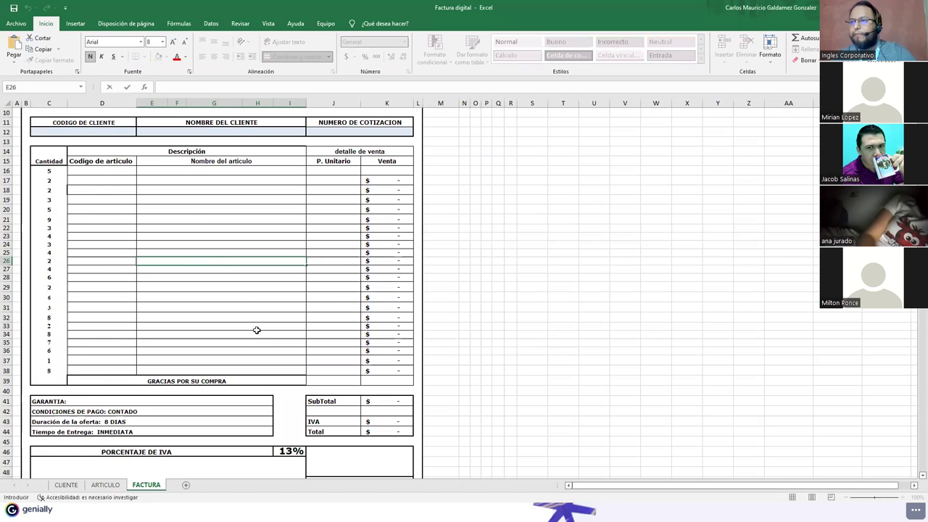
{"action": "scroll", "coordinate": [244, 303], "scroll_direction": "up", "scroll_amount": 3}
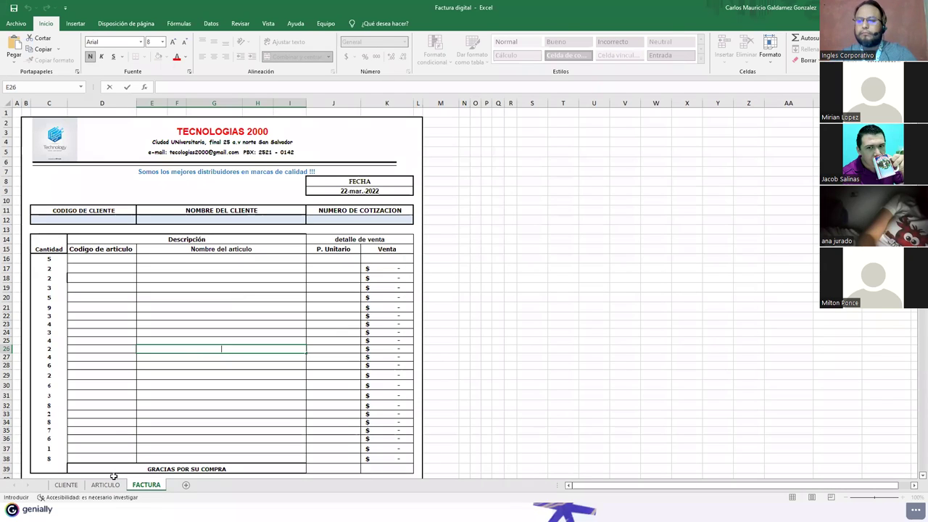
Step: Review the ARTICULO and CLIENTE sheet data, then return to the FACTURA invoice
{"action": "left_click", "coordinate": [92, 487]}
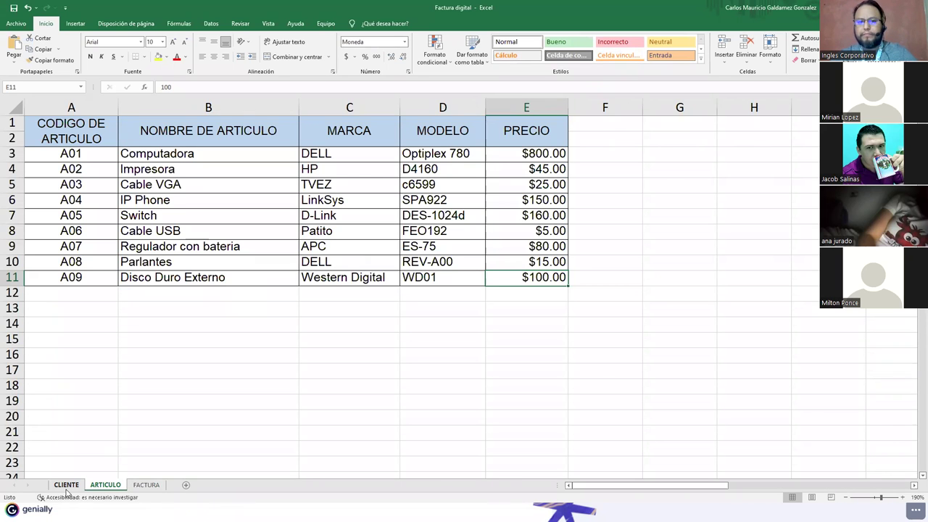
{"action": "left_click", "coordinate": [66, 486]}
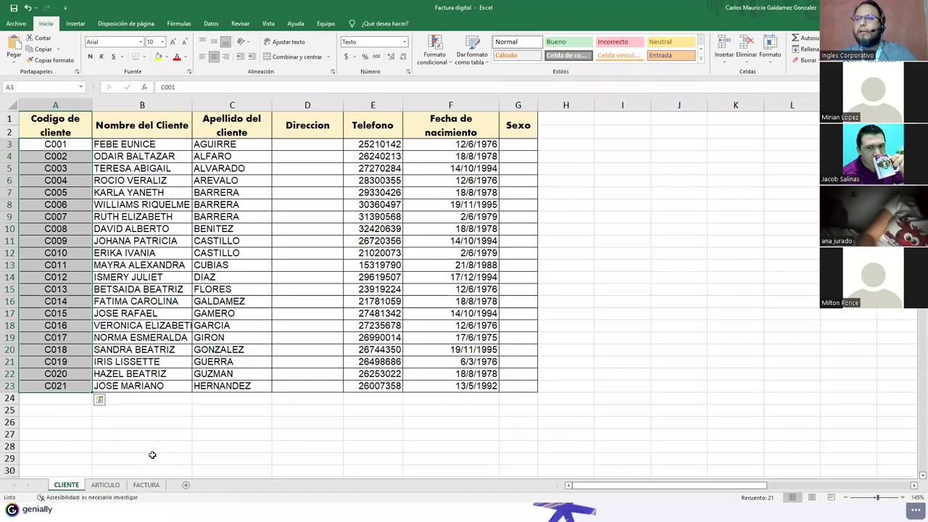
{"action": "left_click", "coordinate": [164, 361]}
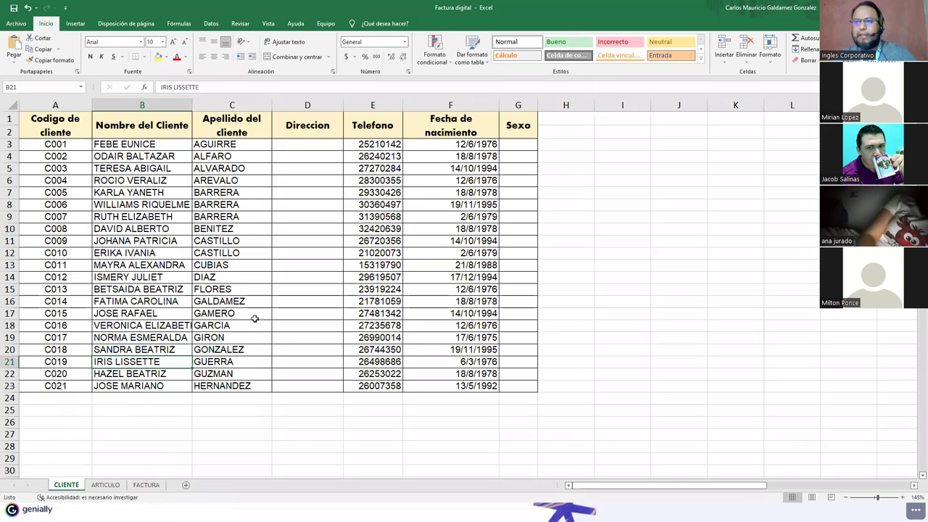
{"action": "key", "text": "ctrl+Page_Down"}
{"action": "key", "text": "ctrl+Page_Down"}
{"action": "scroll", "coordinate": [232, 319], "scroll_direction": "up", "scroll_amount": 2}
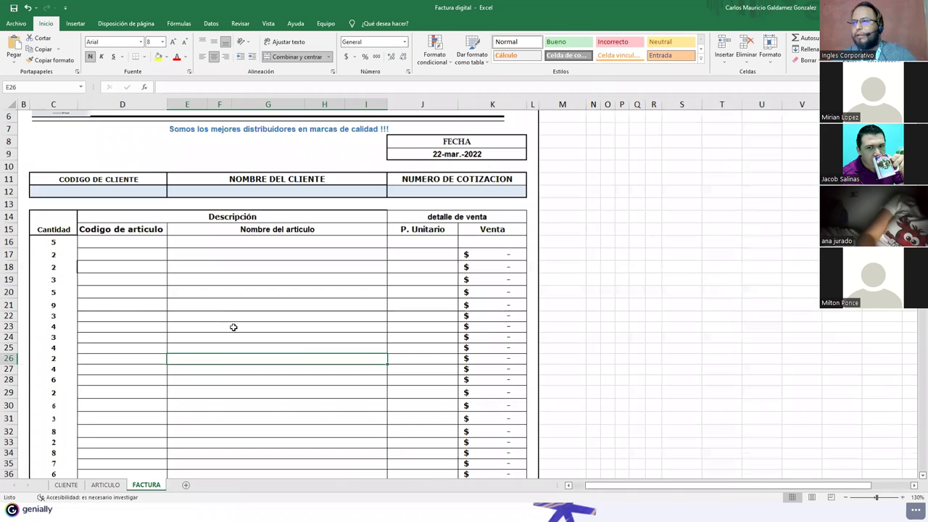
Step: Clear the =AHORA() date formula from cell J9 on FACTURA
{"action": "scroll", "coordinate": [228, 319], "scroll_direction": "up", "scroll_amount": 2}
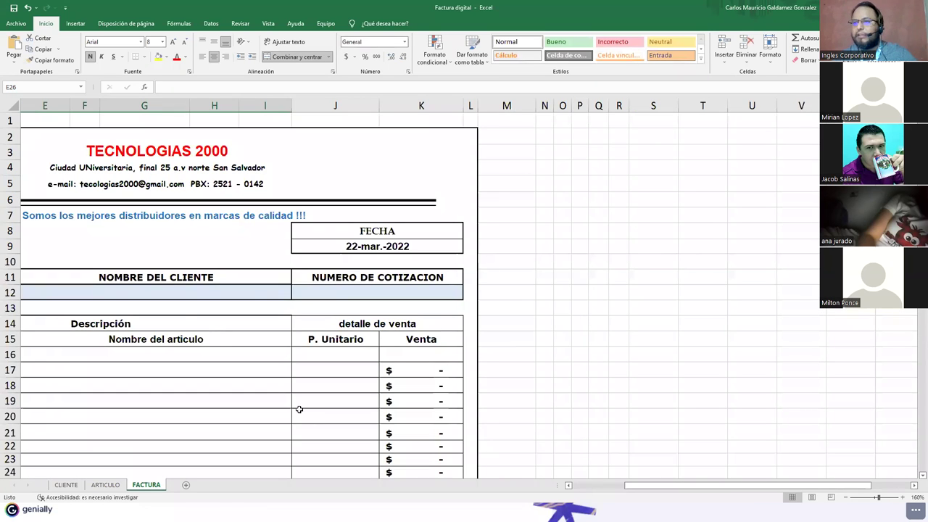
{"action": "scroll", "coordinate": [205, 294], "scroll_direction": "left", "scroll_amount": 2}
{"action": "left_click", "coordinate": [205, 295]}
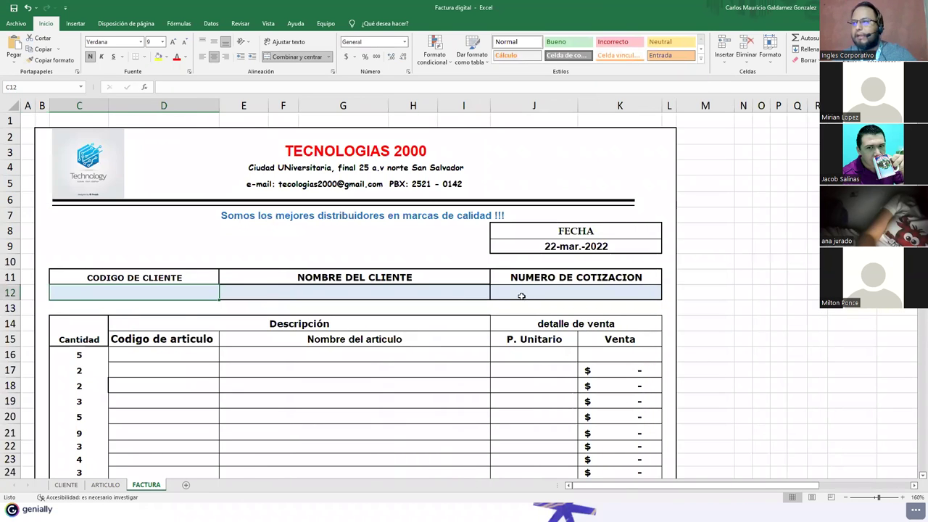
{"action": "double_click", "coordinate": [542, 247]}
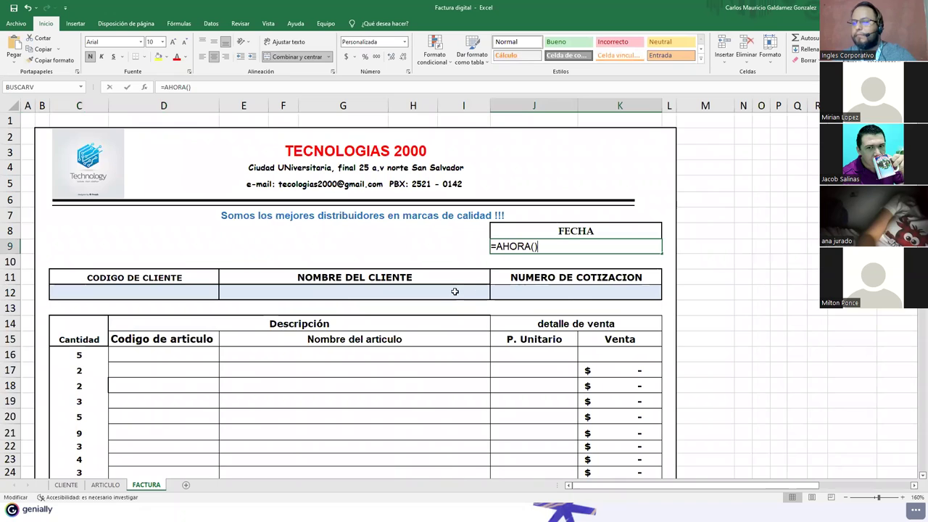
{"action": "key", "text": "Escape"}
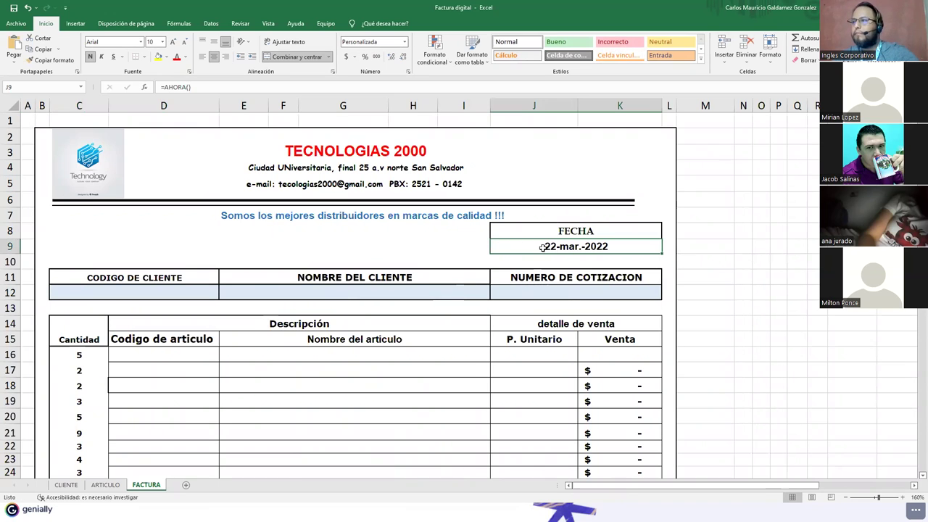
{"action": "key", "text": "Delete"}
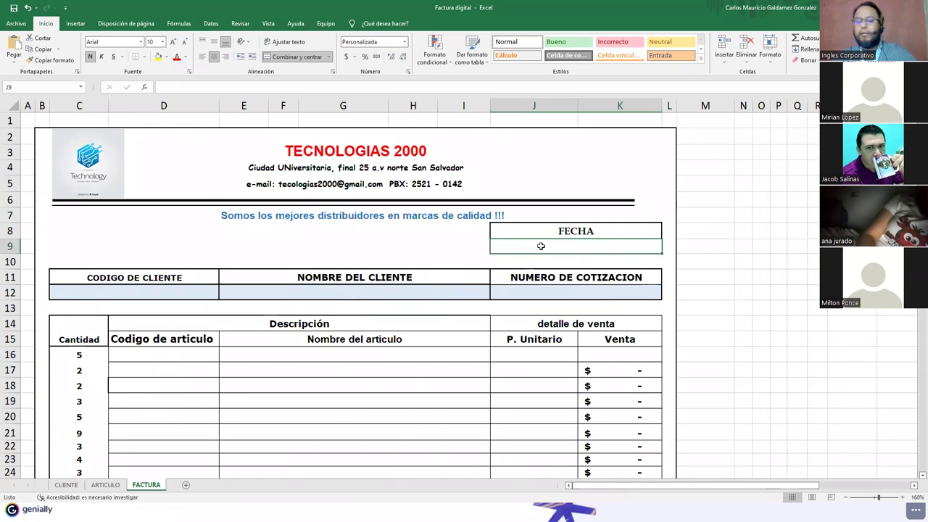
{"action": "key", "text": "ctrl+z"}
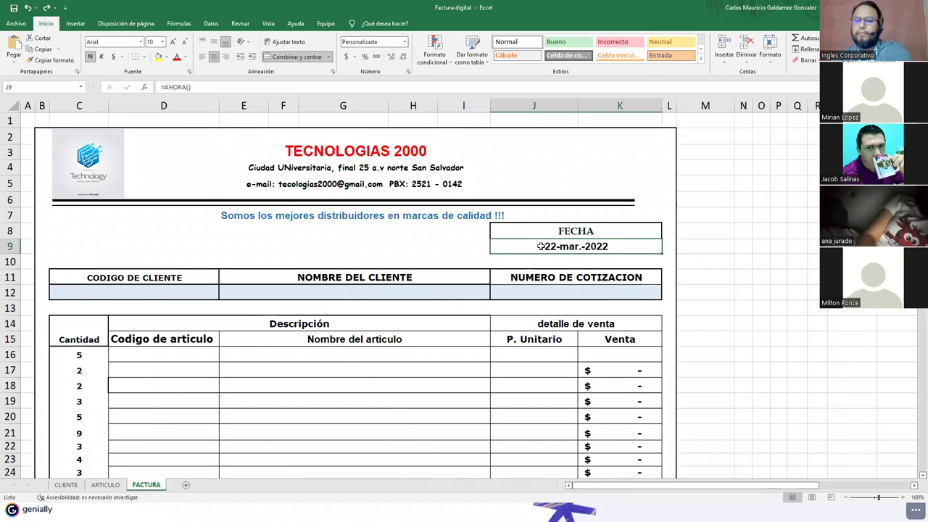
{"action": "key", "text": "Delete"}
Step: Inspect the invoice header's contact line, company logo and TECNOLOGIAS 2000 title
{"action": "left_click", "coordinate": [371, 186]}
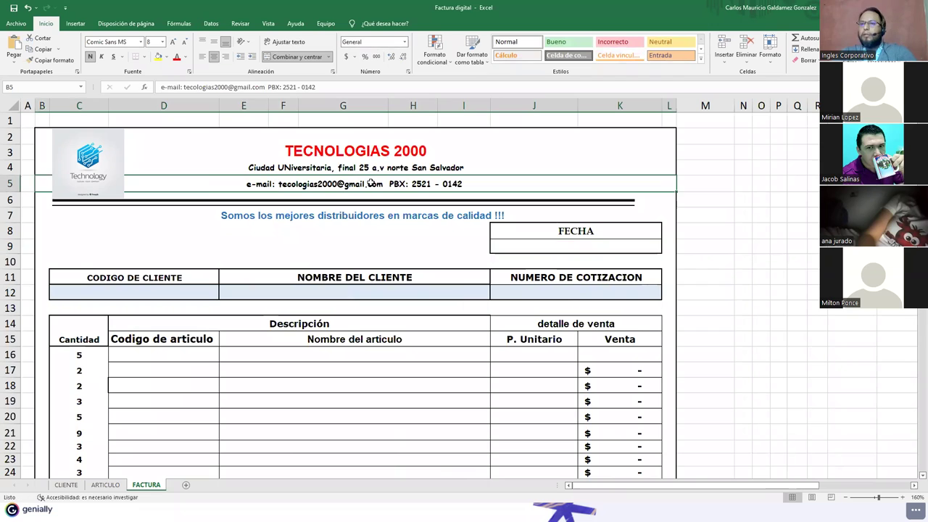
{"action": "left_click", "coordinate": [76, 176]}
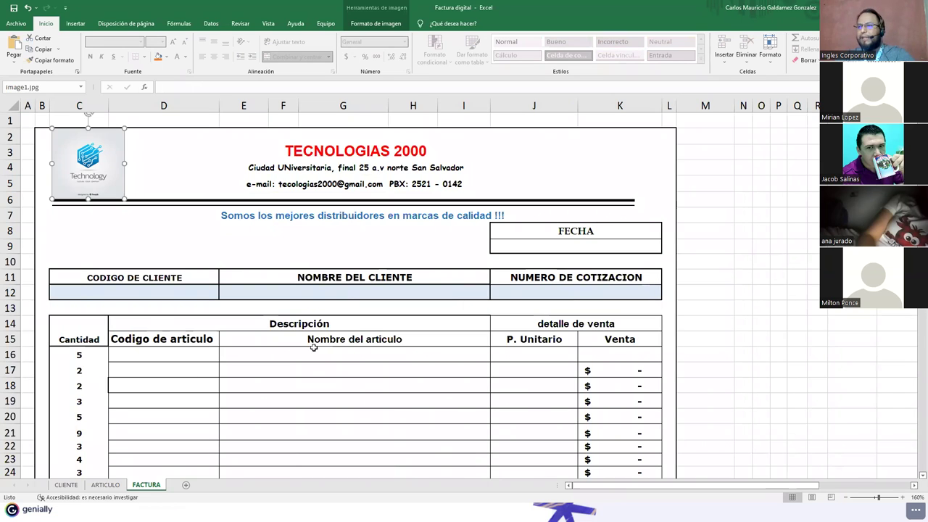
{"action": "left_click", "coordinate": [236, 353]}
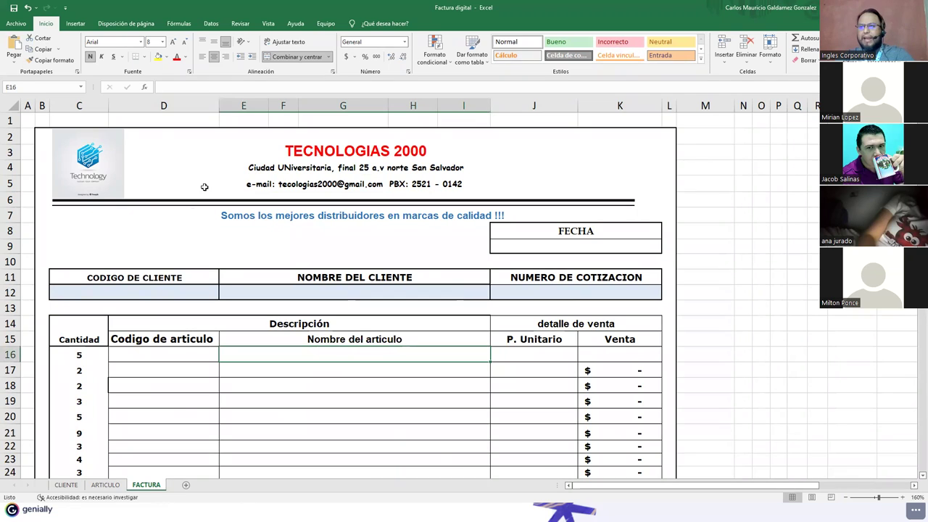
{"action": "left_click", "coordinate": [219, 154]}
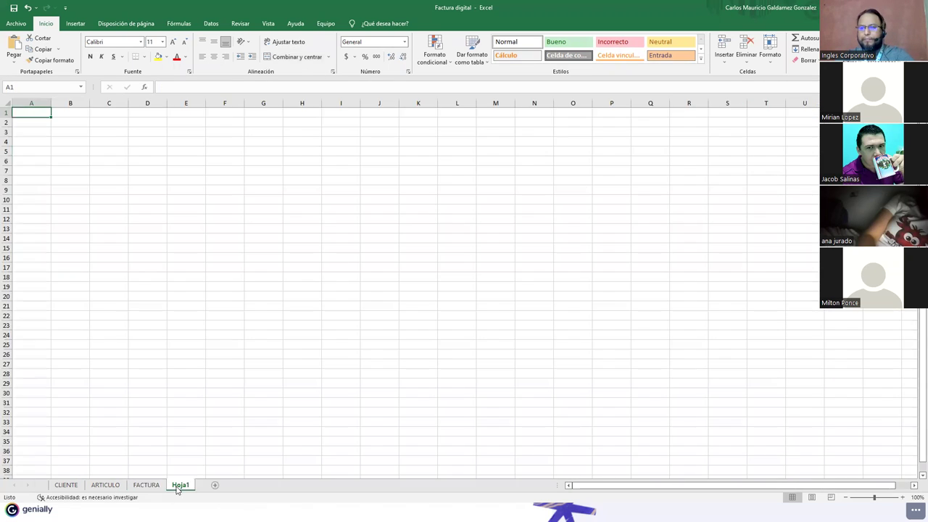
Step: Rename the new Hoja1 sheet to FACTURA2
{"action": "double_click", "coordinate": [179, 485]}
{"action": "type", "text": "FACTURA2"}
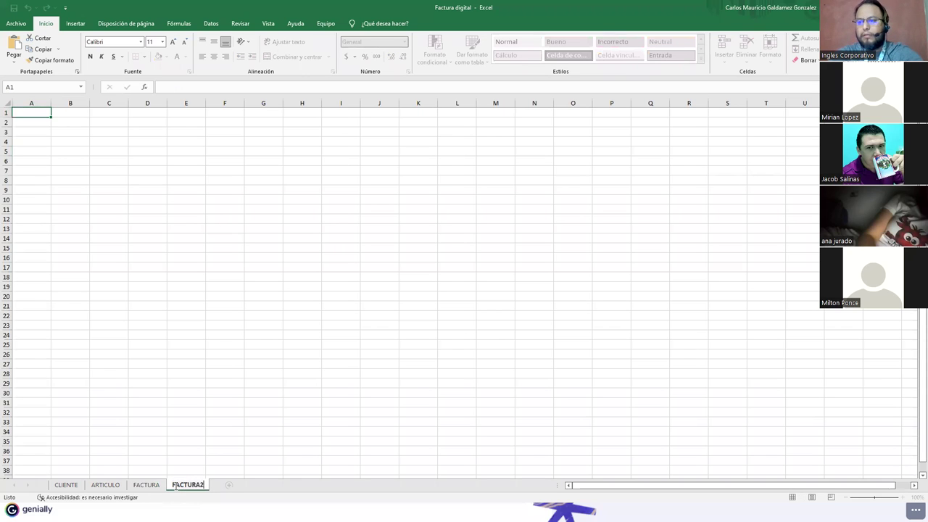
{"action": "key", "text": "Return"}
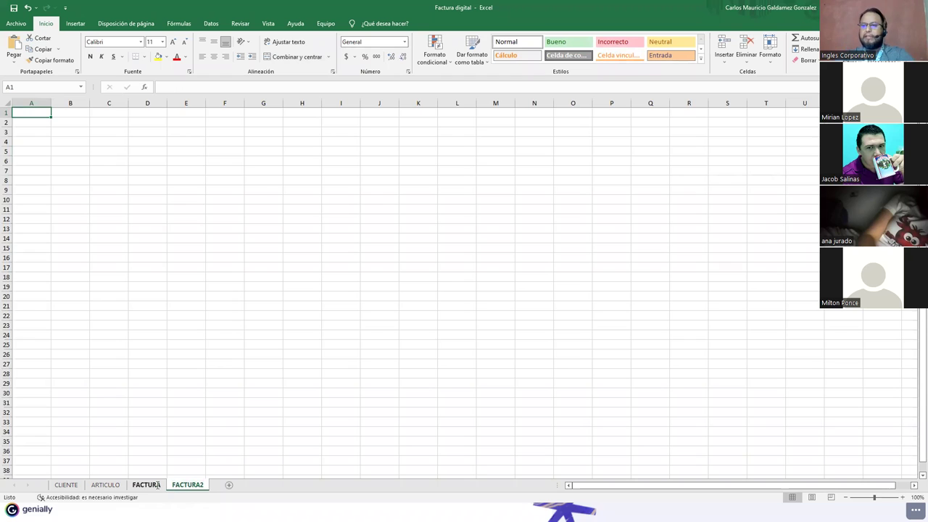
Step: Copy FACTURA's client header block C8:K12 and paste it at B3 on FACTURA2
{"action": "left_click", "coordinate": [146, 485]}
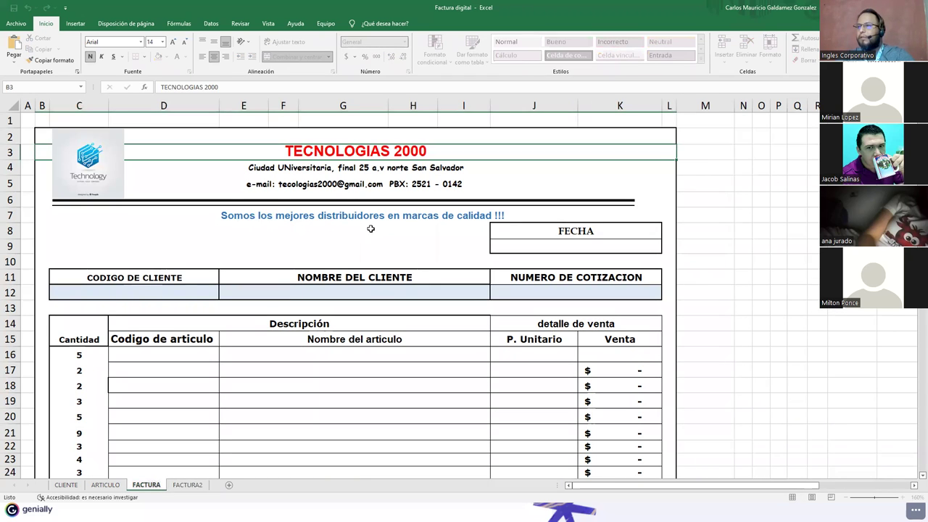
{"action": "left_click", "coordinate": [420, 262]}
{"action": "left_click_drag", "start_coordinate": [506, 276], "coordinate": [534, 290]}
{"action": "key", "text": "ctrl+c"}
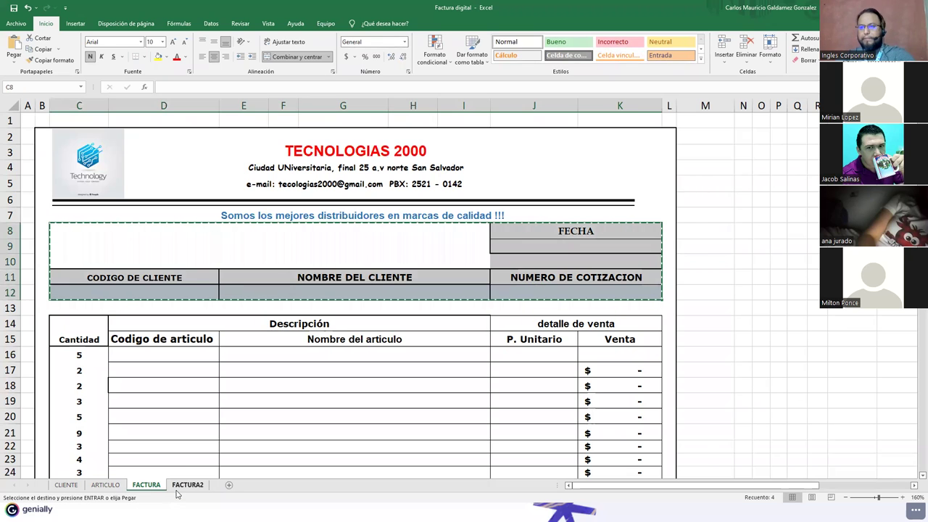
{"action": "left_click", "coordinate": [183, 486]}
{"action": "left_click", "coordinate": [67, 133]}
{"action": "key", "text": "ctrl+v"}
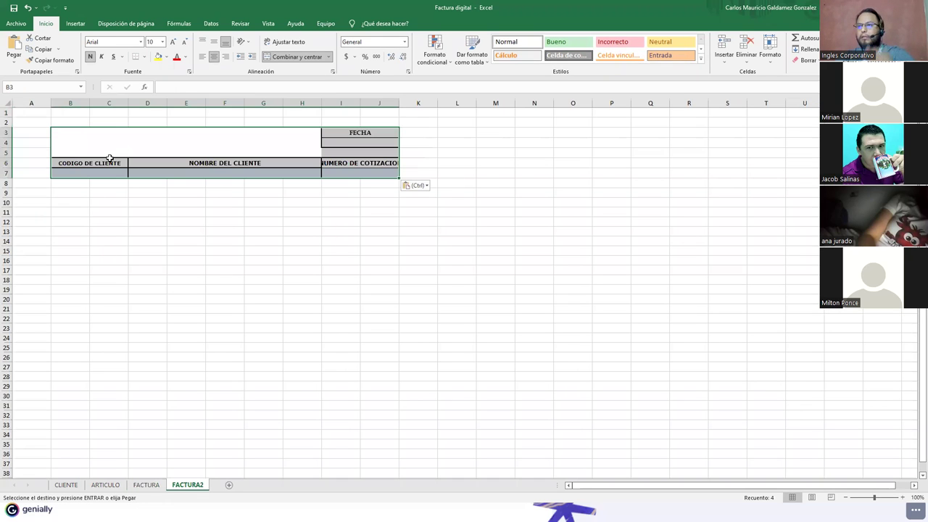
Step: Select FACTURA's item table header rows and move the K17 Venta formula into K16
{"action": "left_click", "coordinate": [147, 485]}
{"action": "scroll", "coordinate": [166, 363], "scroll_direction": "down", "scroll_amount": 1}
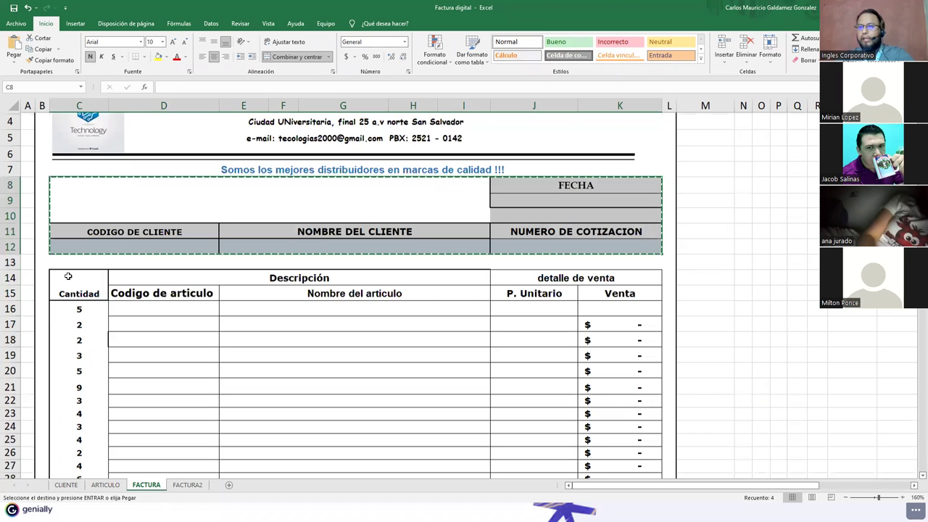
{"action": "left_click_drag", "start_coordinate": [72, 283], "coordinate": [599, 308]}
{"action": "left_click", "coordinate": [613, 323]}
{"action": "left_click_drag", "start_coordinate": [660, 328], "coordinate": [656, 307]}
{"action": "left_click", "coordinate": [456, 354]}
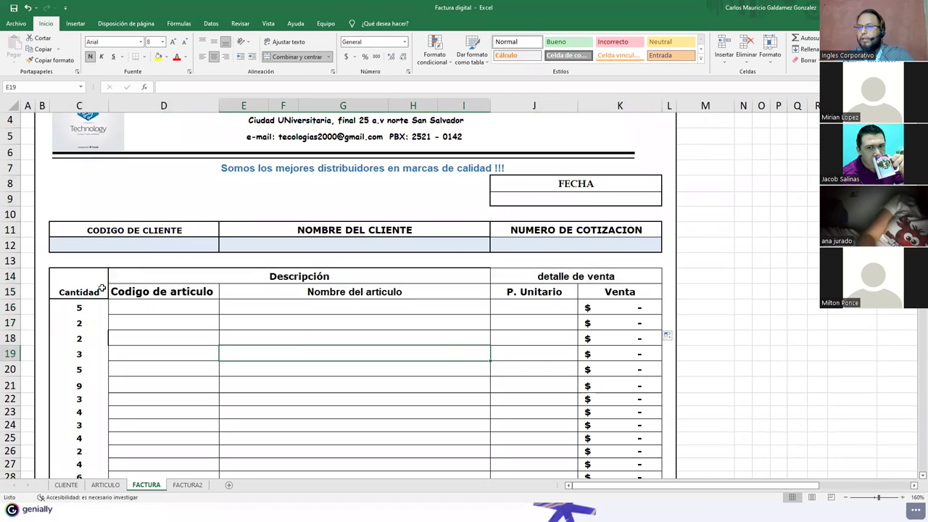
Step: Copy FACTURA's item table from the Cantidad header through the Venta column
{"action": "left_click_drag", "start_coordinate": [72, 283], "coordinate": [567, 402]}
{"action": "left_click", "coordinate": [58, 310]}
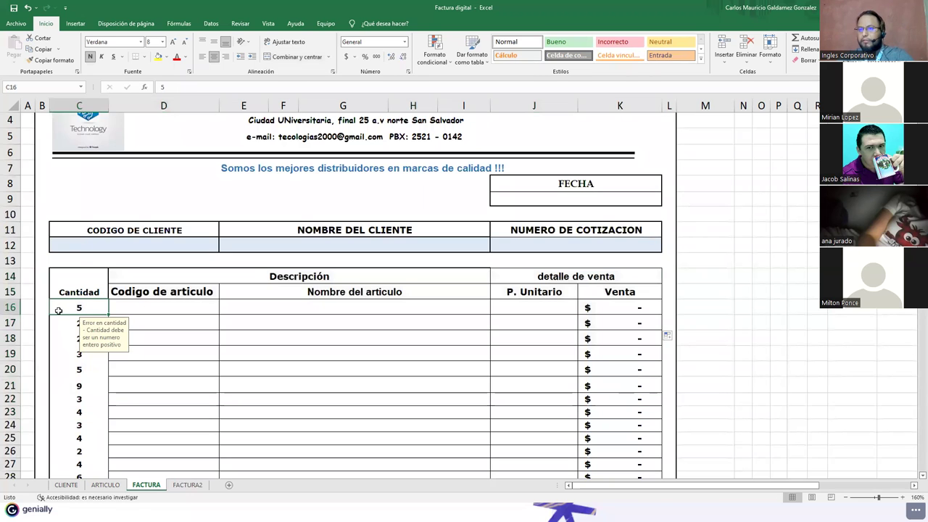
{"action": "left_click", "coordinate": [64, 421], "text": "shift"}
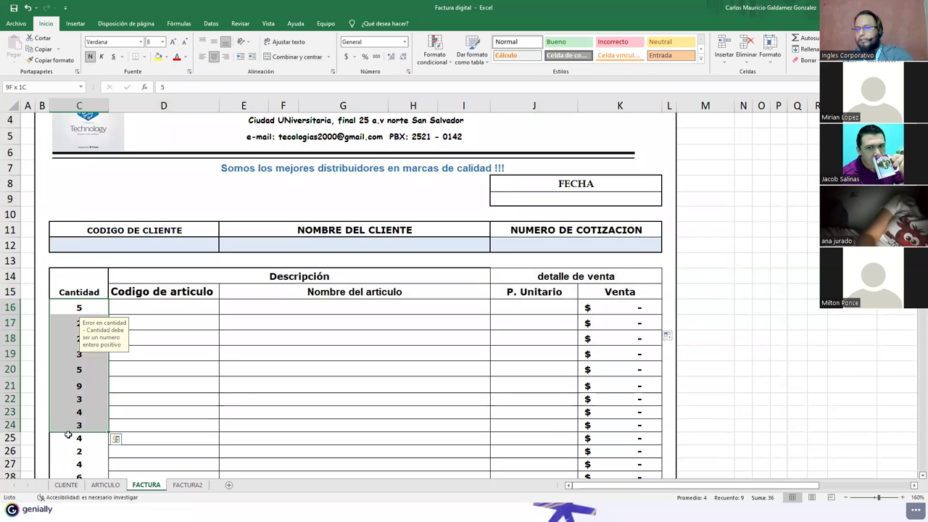
{"action": "left_click", "coordinate": [69, 434], "text": "shift"}
{"action": "left_click", "coordinate": [67, 290]}
{"action": "left_click_drag", "start_coordinate": [67, 293], "coordinate": [595, 439]}
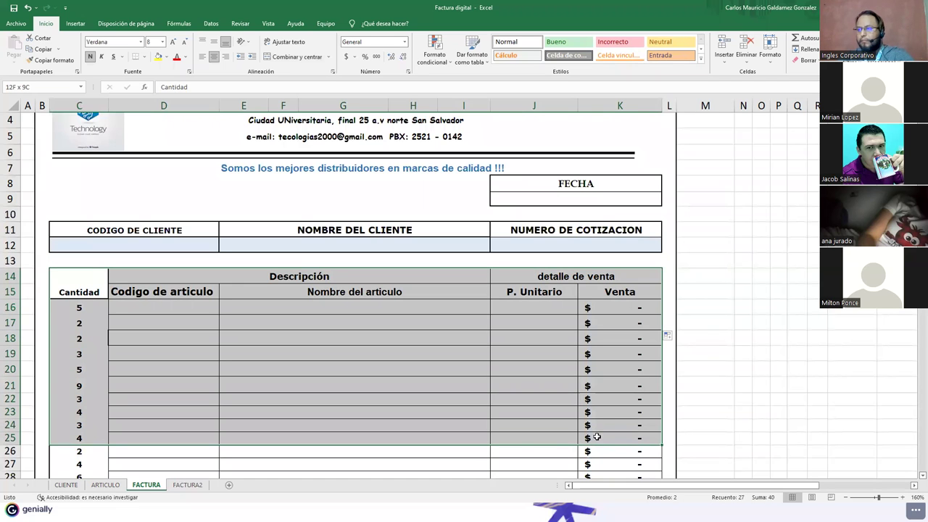
{"action": "key", "text": "ctrl+c"}
{"action": "left_click", "coordinate": [187, 485]}
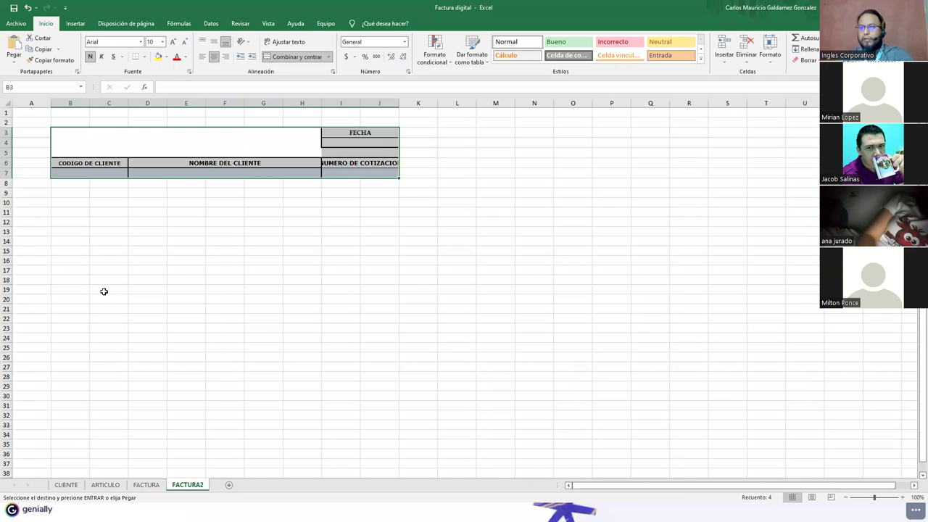
Step: Paste FACTURA's item table C14:K25 at B9 on FACTURA2
{"action": "left_click", "coordinate": [72, 193]}
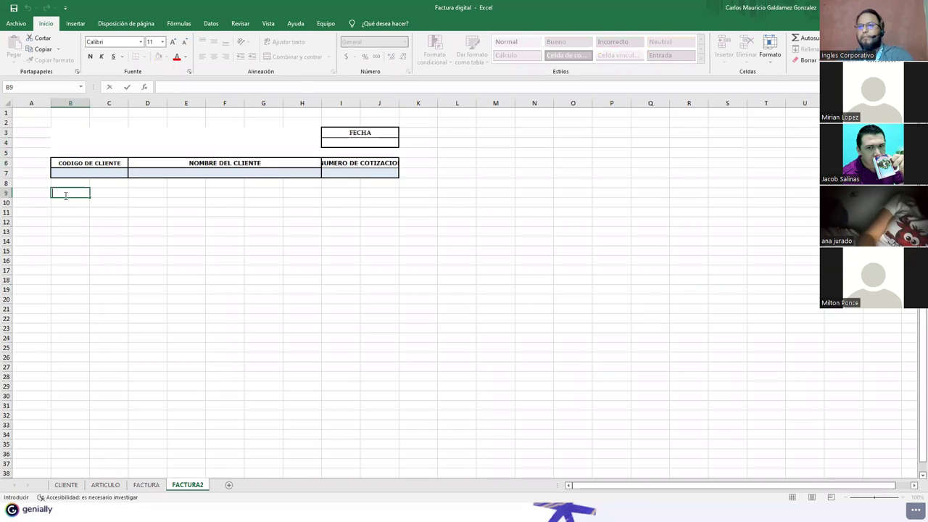
{"action": "key", "text": "Escape"}
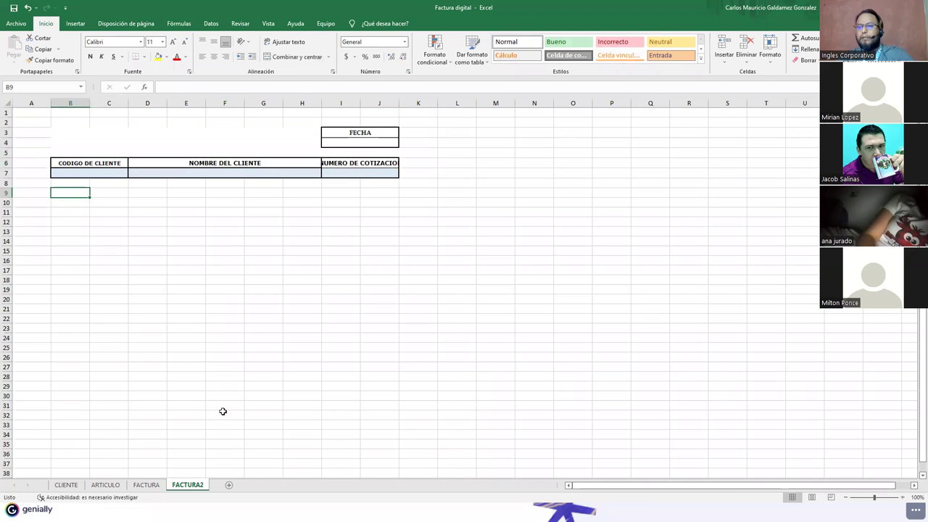
{"action": "left_click", "coordinate": [144, 488]}
{"action": "key", "text": "ctrl+c"}
{"action": "left_click", "coordinate": [177, 485]}
{"action": "key", "text": "ctrl+v"}
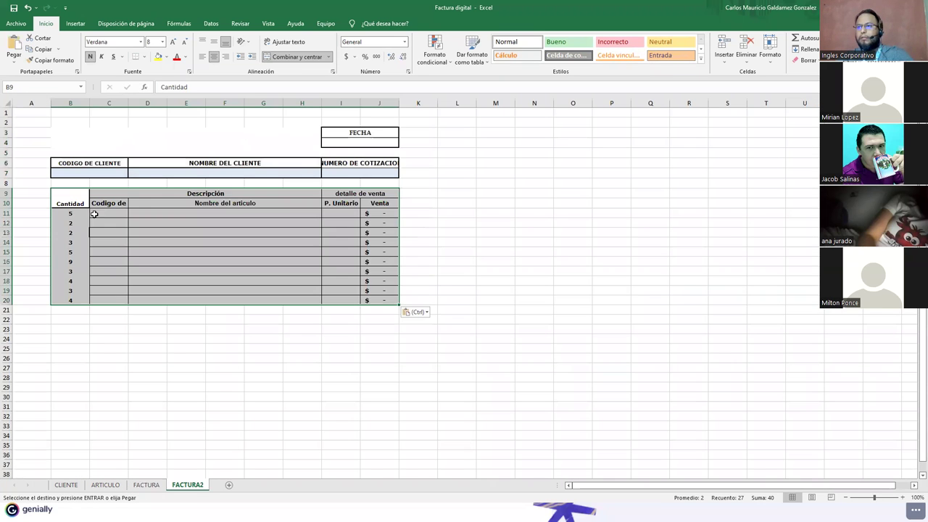
Step: Clear the pasted quantities in B11:B20 and give those cells Todos los bordes
{"action": "double_click", "coordinate": [146, 242]}
{"action": "left_click_drag", "start_coordinate": [68, 215], "coordinate": [73, 292]}
{"action": "key", "text": "Delete"}
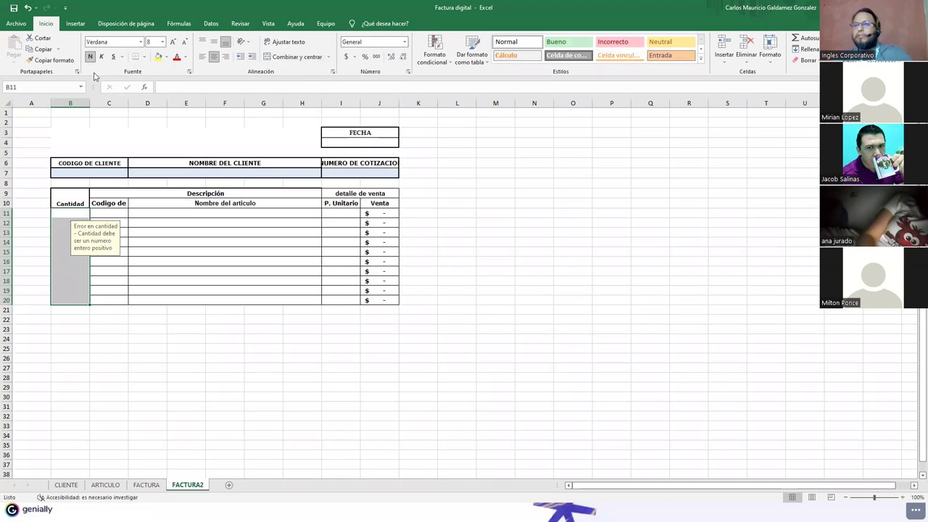
{"action": "left_click", "coordinate": [144, 57]}
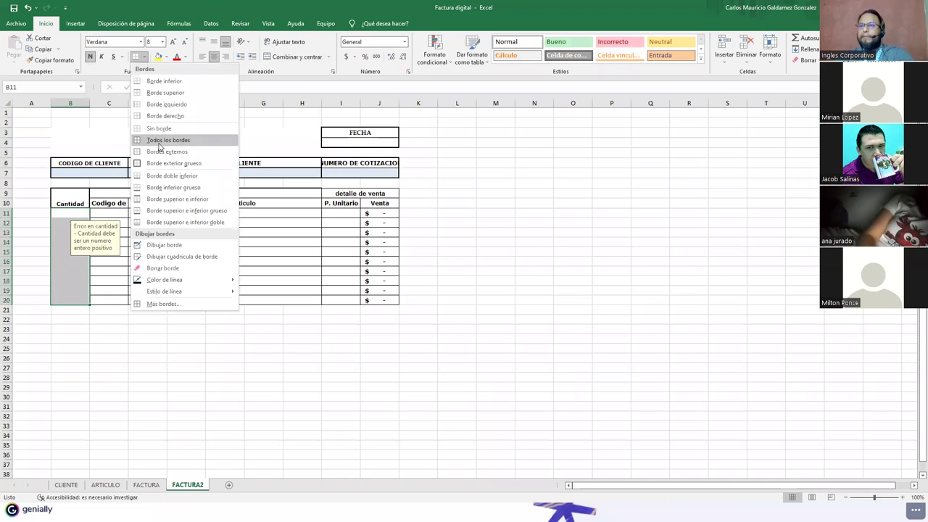
{"action": "left_click", "coordinate": [157, 142]}
{"action": "left_click", "coordinate": [158, 270]}
Step: Give the two table header rows thick top and bottom borders
{"action": "left_click_drag", "start_coordinate": [71, 196], "coordinate": [355, 203]}
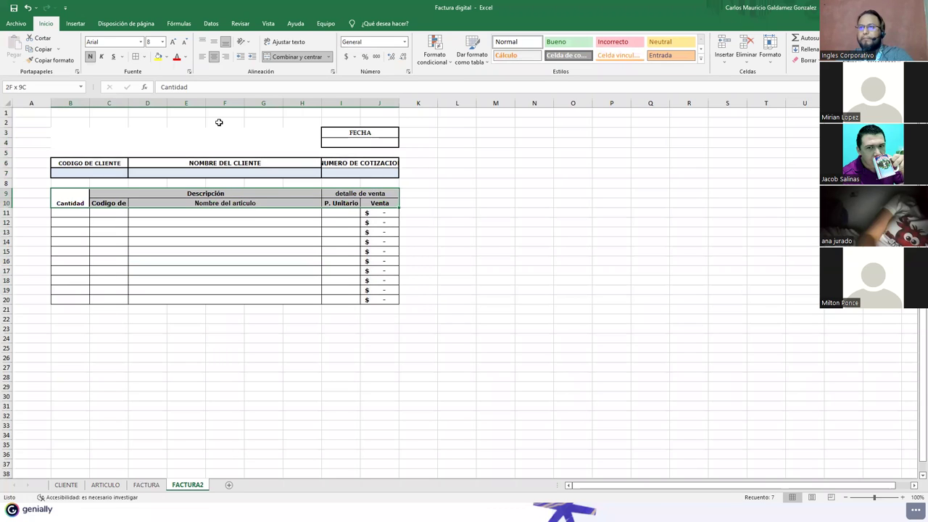
{"action": "left_click", "coordinate": [144, 57]}
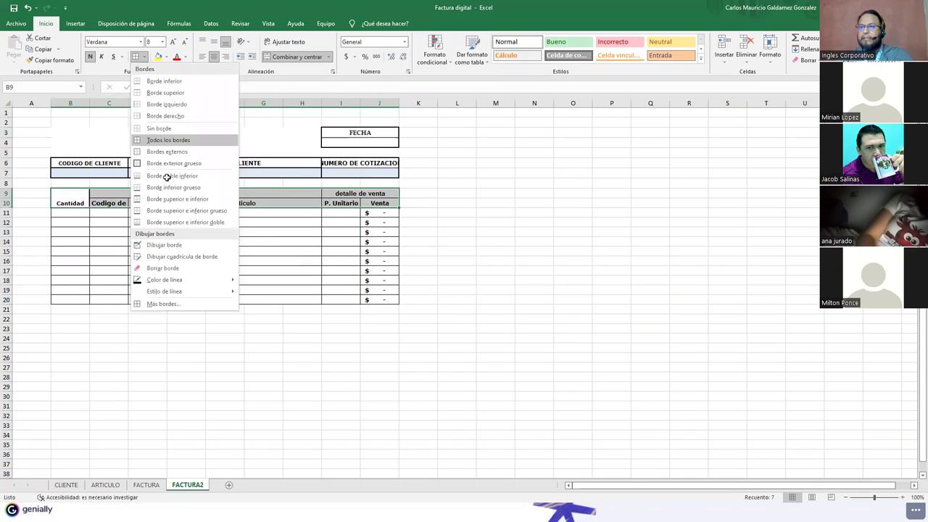
{"action": "left_click", "coordinate": [150, 210]}
{"action": "left_click", "coordinate": [150, 212]}
{"action": "key", "text": "ctrl+z"}
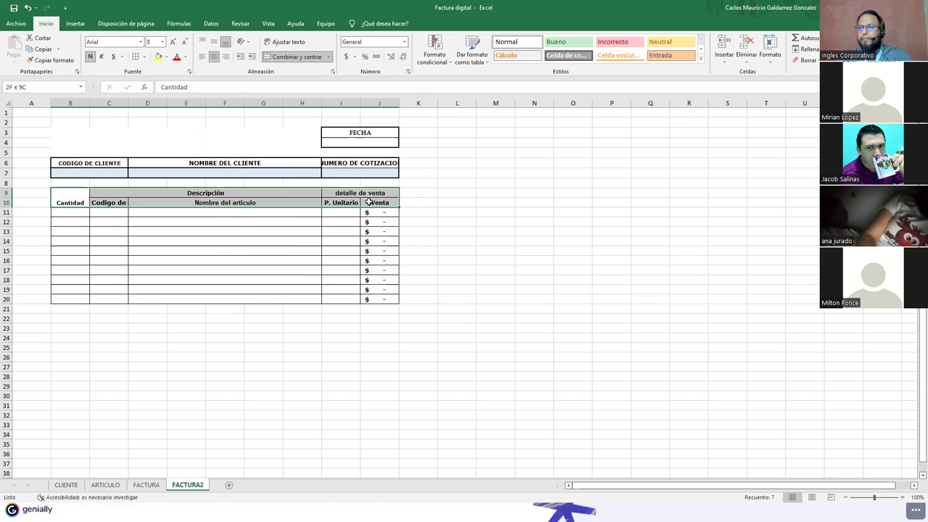
{"action": "left_click", "coordinate": [144, 56]}
{"action": "left_click", "coordinate": [181, 163]}
Step: Border the Descripción, Nombre del articulo, detalle de venta and Venta headers; autofit column C
{"action": "left_click_drag", "start_coordinate": [103, 197], "coordinate": [104, 204]}
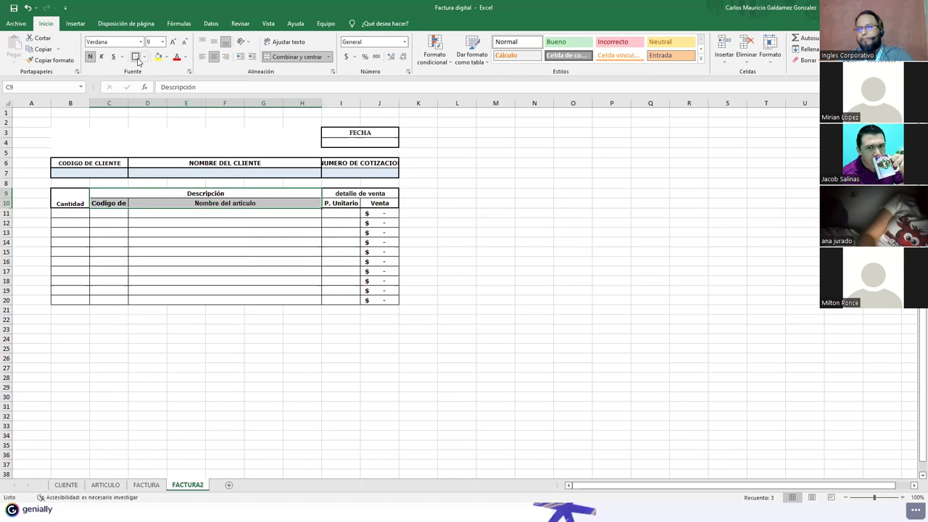
{"action": "left_click", "coordinate": [137, 190]}
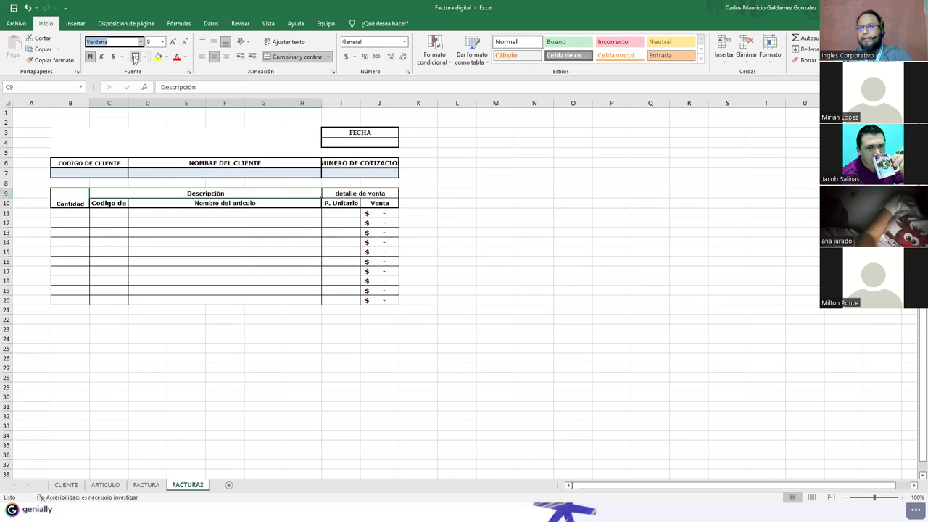
{"action": "left_click", "coordinate": [164, 202]}
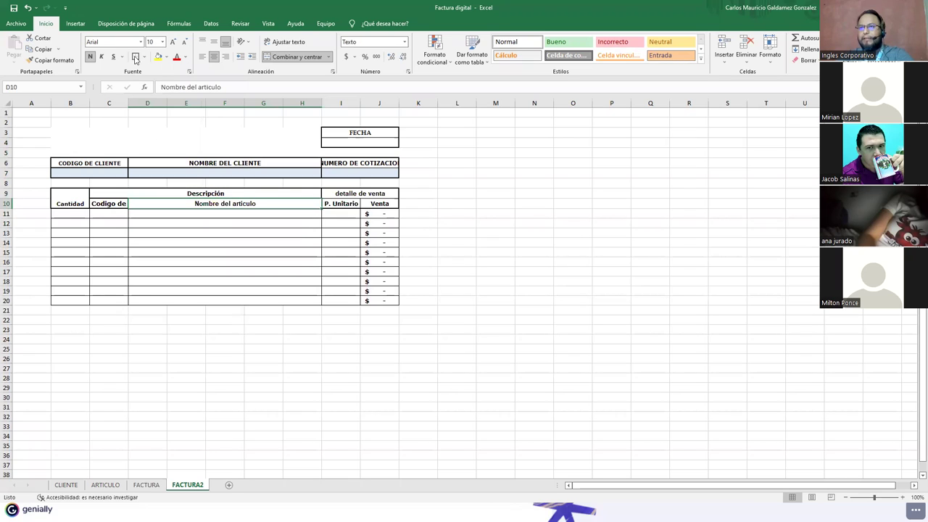
{"action": "left_click", "coordinate": [329, 193]}
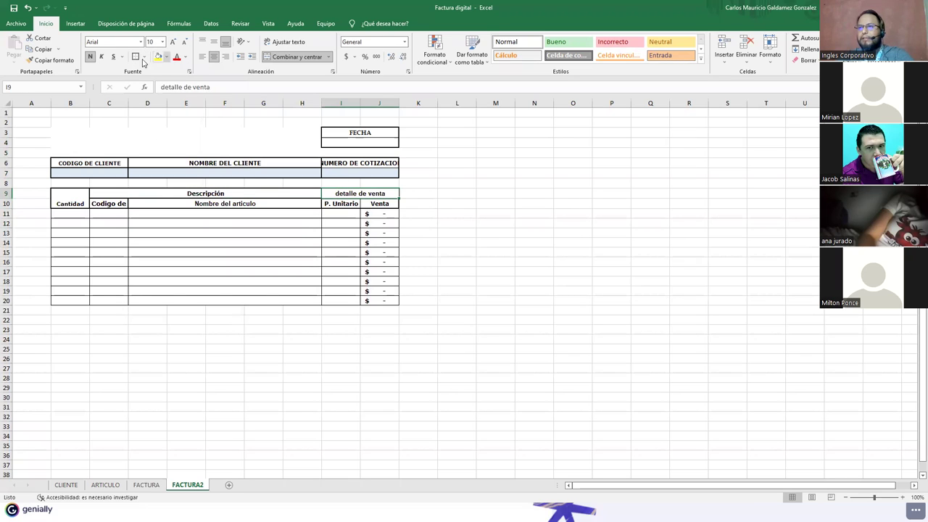
{"action": "left_click", "coordinate": [378, 205]}
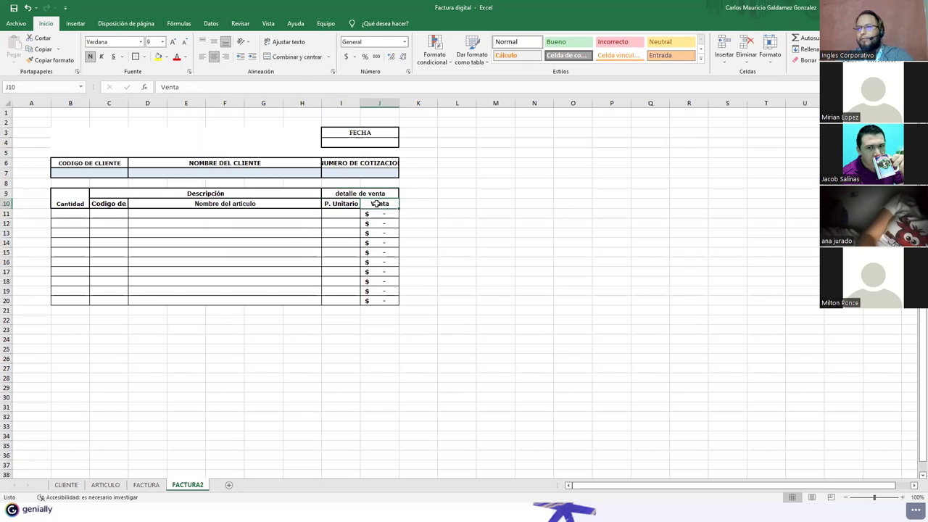
{"action": "double_click", "coordinate": [126, 103]}
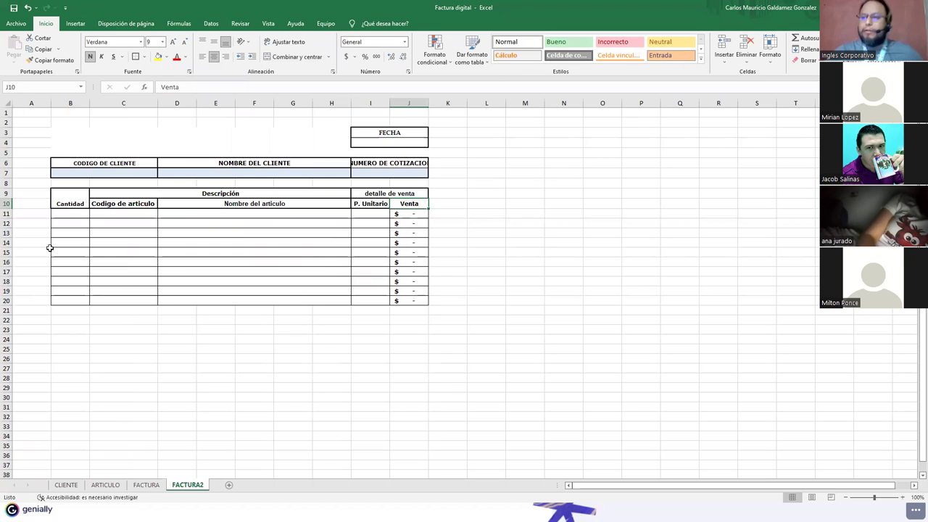
{"action": "left_click", "coordinate": [145, 485]}
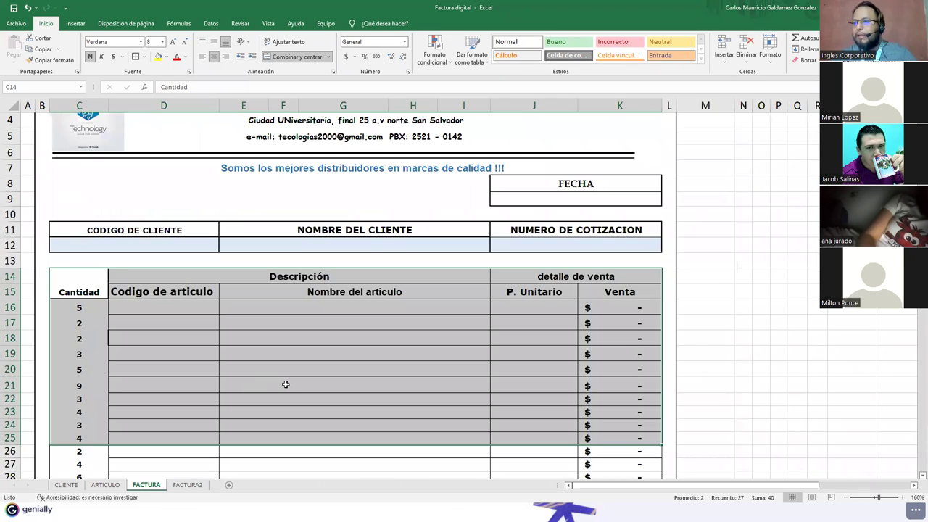
Step: Copy GRACIAS POR SU COMPRA from FACTURA and paste it at C20 on FACTURA2
{"action": "scroll", "coordinate": [121, 295], "scroll_direction": "down", "scroll_amount": 8}
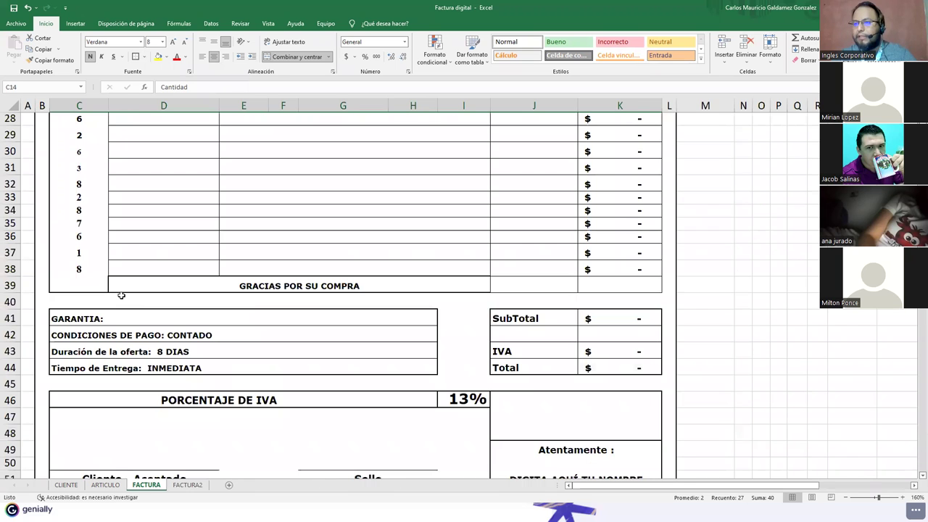
{"action": "left_click", "coordinate": [161, 286]}
{"action": "key", "text": "ctrl+c"}
{"action": "left_click", "coordinate": [187, 485]}
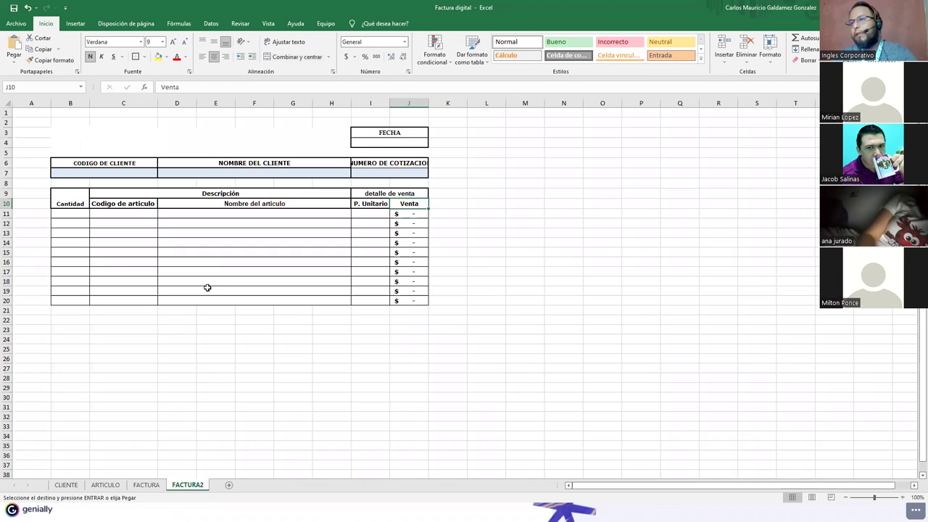
{"action": "left_click", "coordinate": [147, 485]}
{"action": "left_click", "coordinate": [187, 485]}
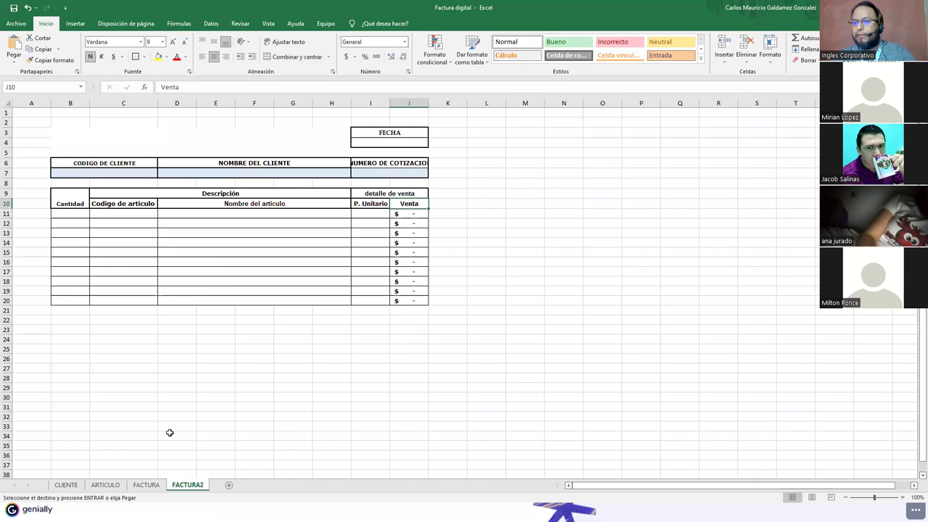
{"action": "left_click", "coordinate": [151, 301]}
{"action": "key", "text": "ctrl+v"}
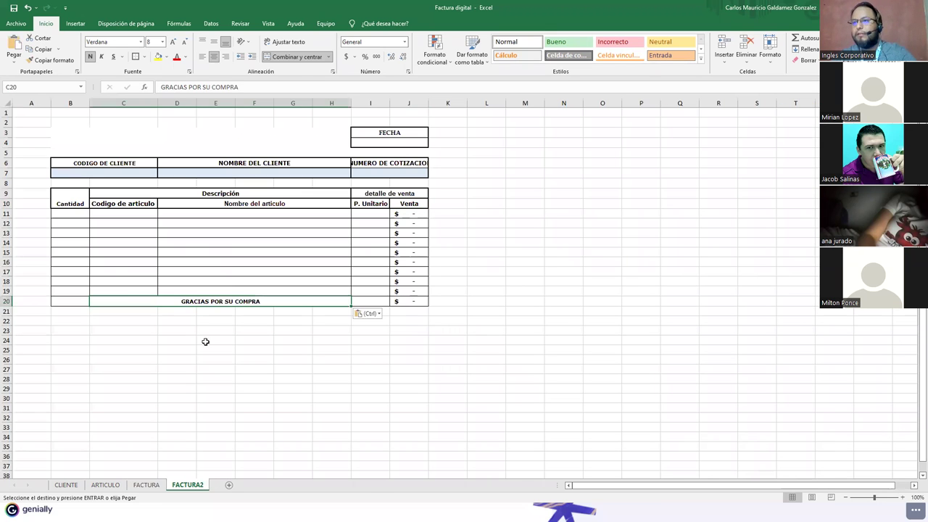
Step: Shade cell B20 grey, then select FACTURA's SubTotal, IVA and Total block
{"action": "left_click_drag", "start_coordinate": [74, 302], "coordinate": [80, 303]}
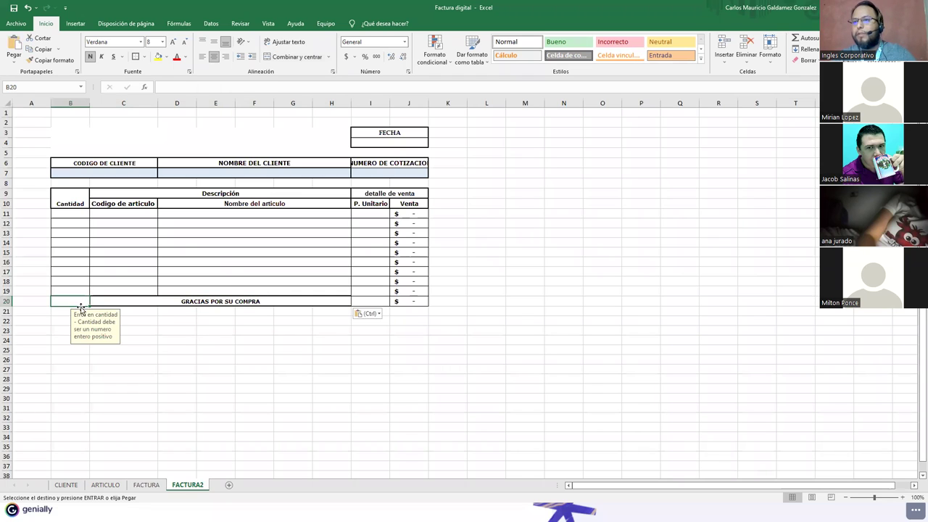
{"action": "left_click", "coordinate": [157, 56]}
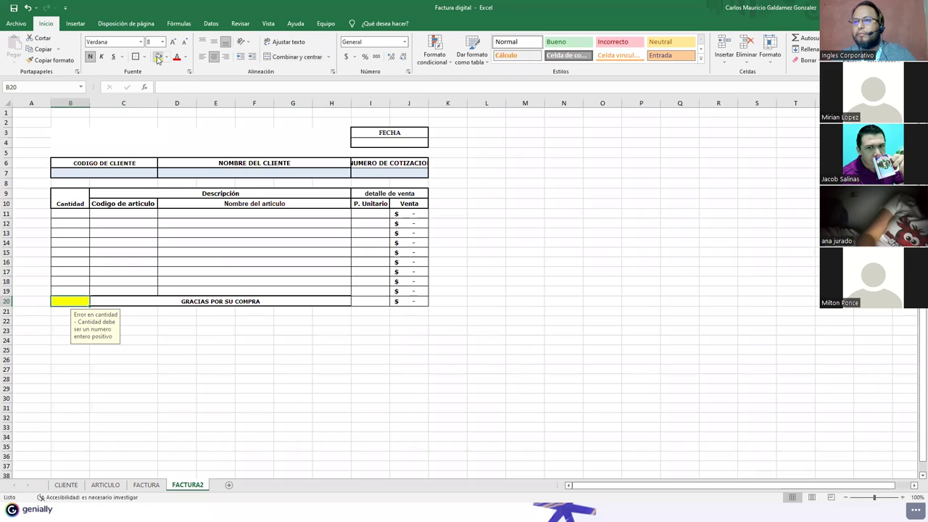
{"action": "left_click", "coordinate": [166, 57]}
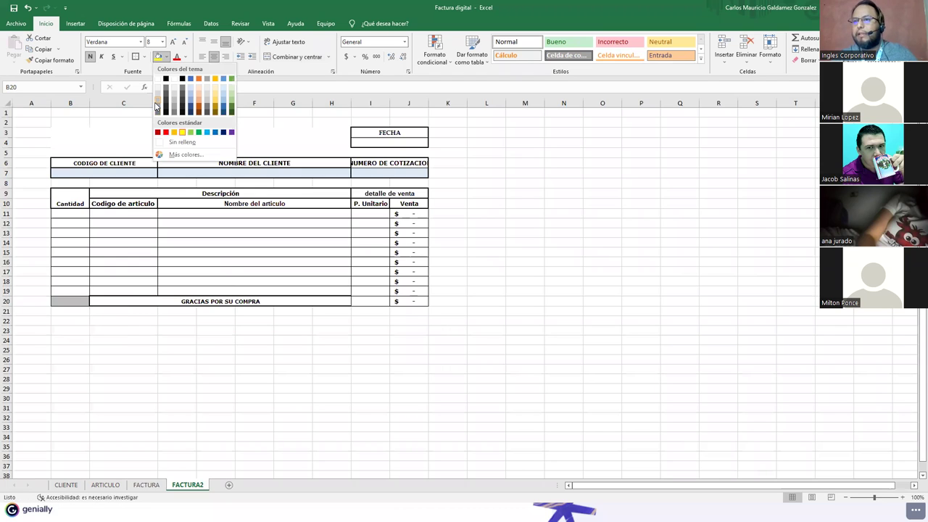
{"action": "left_click", "coordinate": [157, 106]}
{"action": "left_click", "coordinate": [137, 353]}
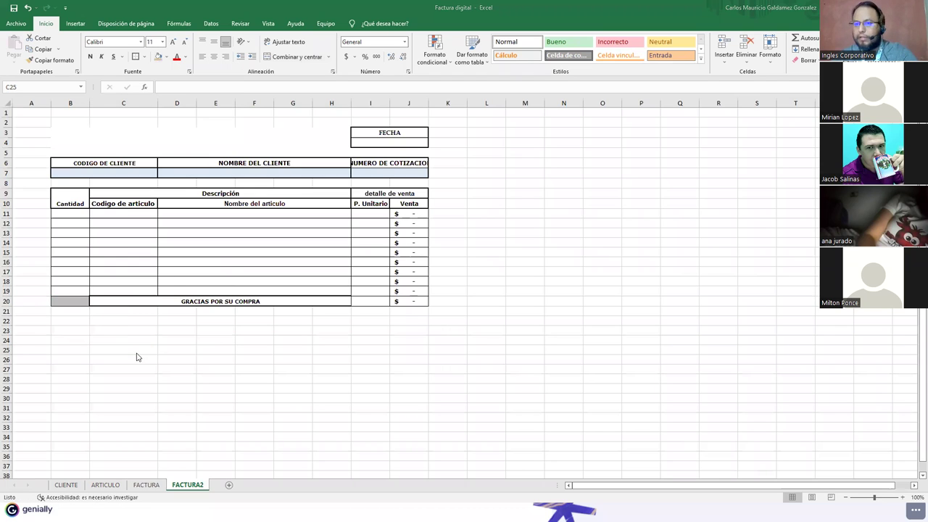
{"action": "left_click", "coordinate": [138, 486]}
{"action": "left_click_drag", "start_coordinate": [534, 317], "coordinate": [602, 367]}
Step: Paste the SubTotal, IVA and Total block at I22 on FACTURA2
{"action": "key", "text": "ctrl+c"}
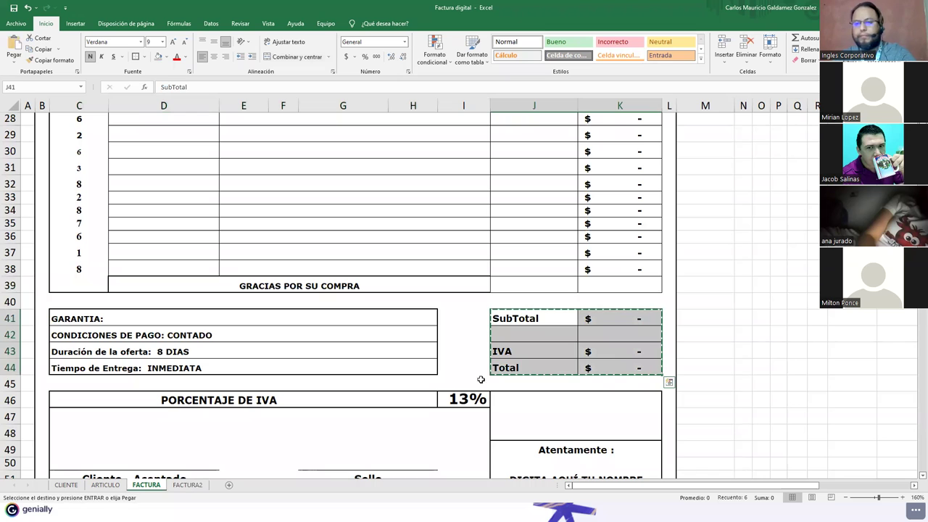
{"action": "left_click", "coordinate": [187, 485]}
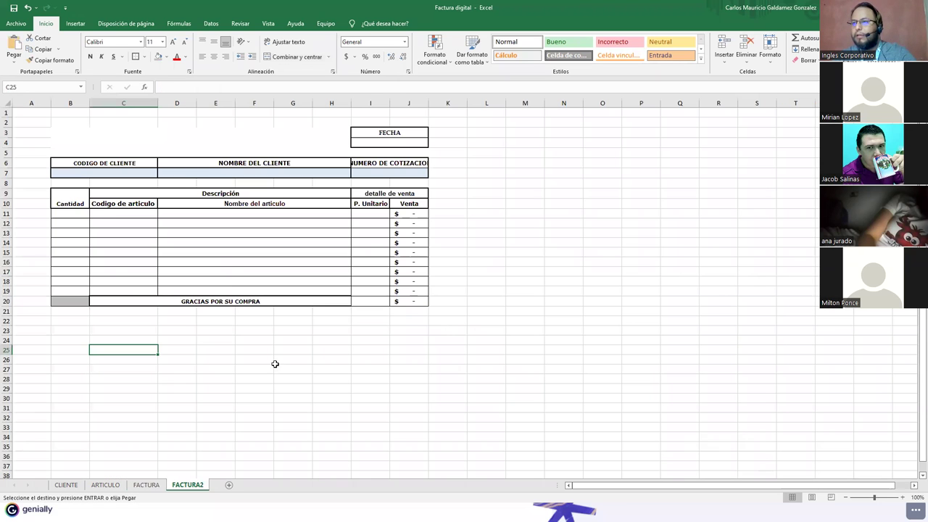
{"action": "left_click", "coordinate": [363, 320]}
{"action": "key", "text": "ctrl+v"}
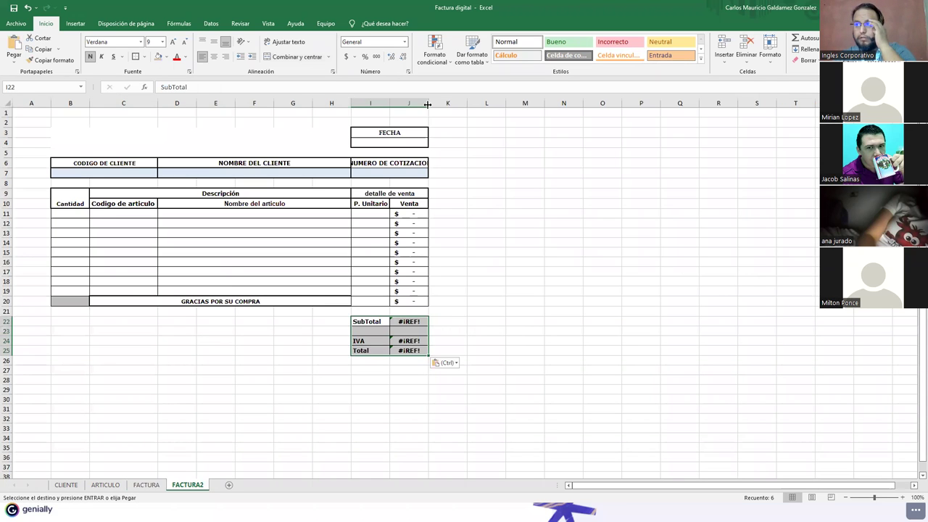
Step: Widen column J so NUMERO DE COTIZACION displays in full
{"action": "double_click", "coordinate": [428, 103]}
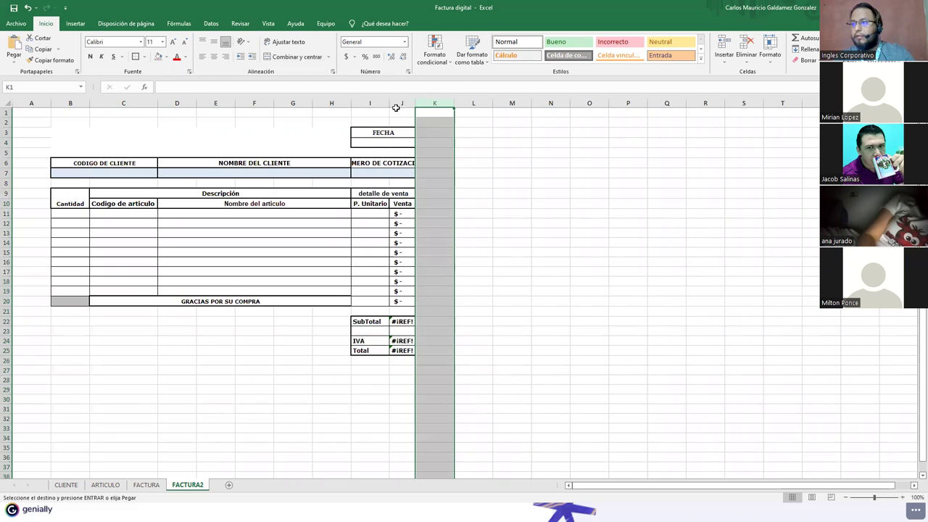
{"action": "left_click", "coordinate": [403, 182]}
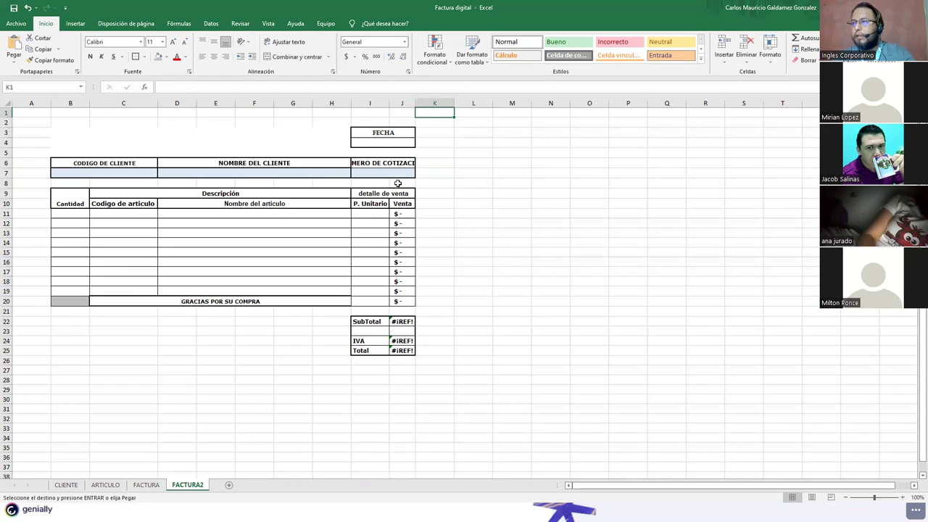
{"action": "left_click_drag", "start_coordinate": [415, 102], "coordinate": [393, 104]}
{"action": "left_click", "coordinate": [381, 160]}
{"action": "left_click", "coordinate": [155, 485]}
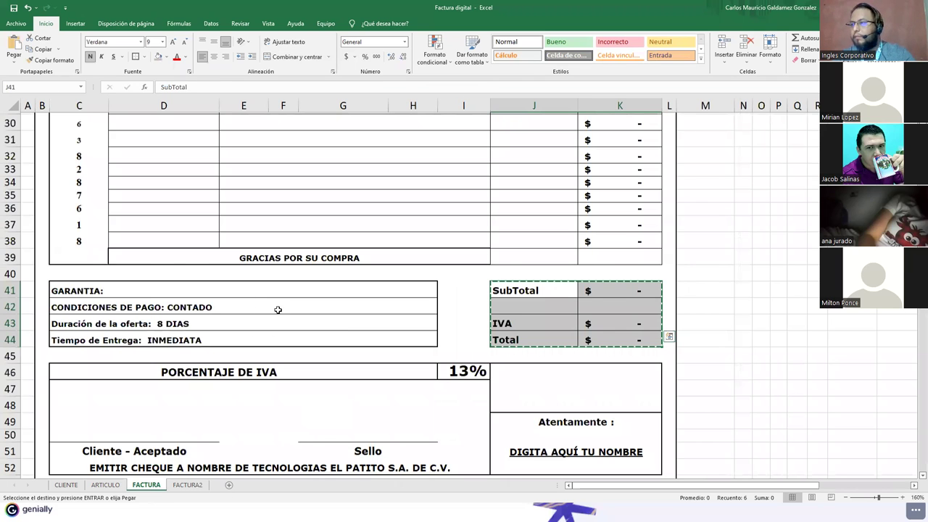
Step: Copy the PORCENTAJE DE IVA and signature block C46:K52 to B28 on FACTURA2
{"action": "scroll", "coordinate": [348, 311], "scroll_direction": "down", "scroll_amount": 1}
{"action": "left_click", "coordinate": [386, 312]}
{"action": "key", "text": "shift+Right"}
{"action": "key", "text": "shift+Right"}
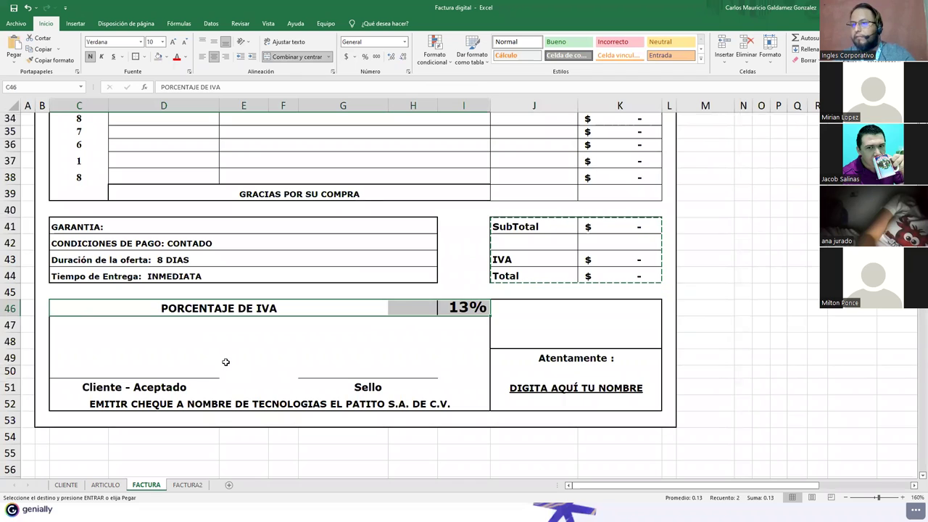
{"action": "left_click", "coordinate": [561, 404], "text": "shift"}
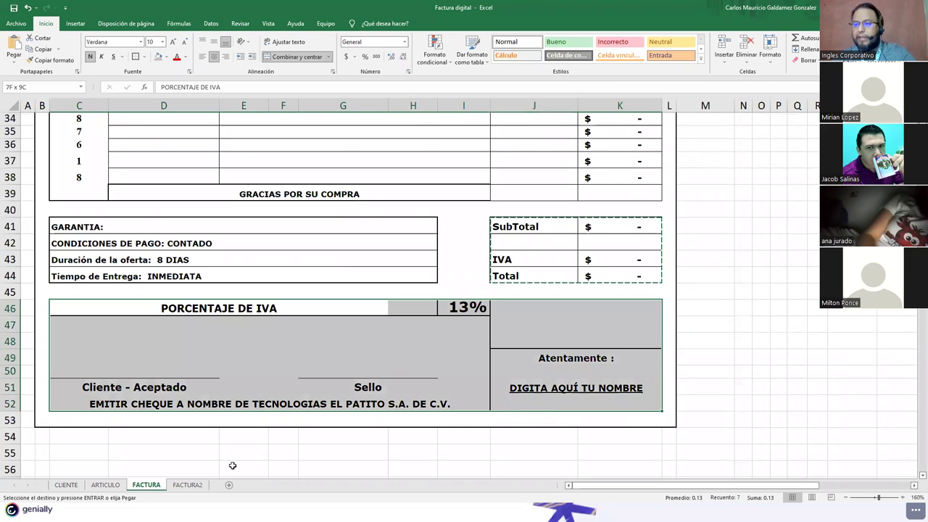
{"action": "key", "text": "ctrl+c"}
{"action": "left_click", "coordinate": [189, 485]}
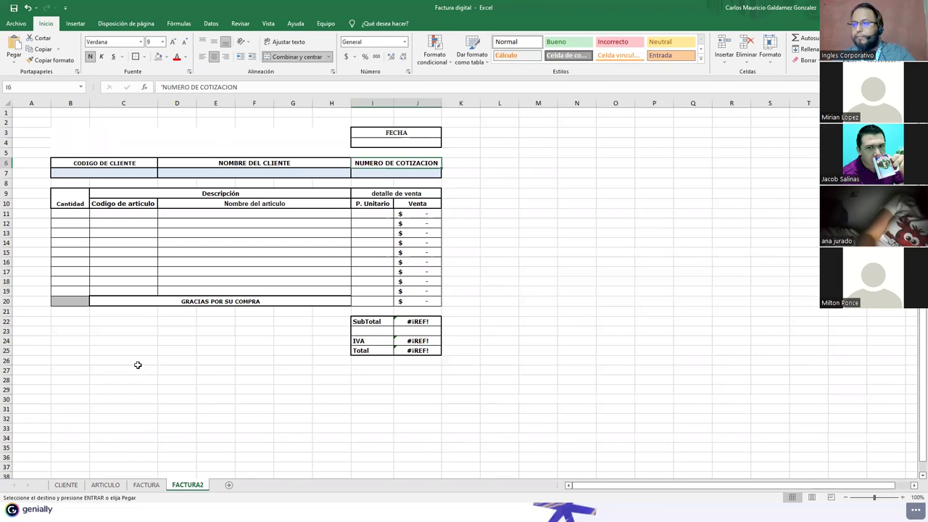
{"action": "left_click", "coordinate": [78, 380]}
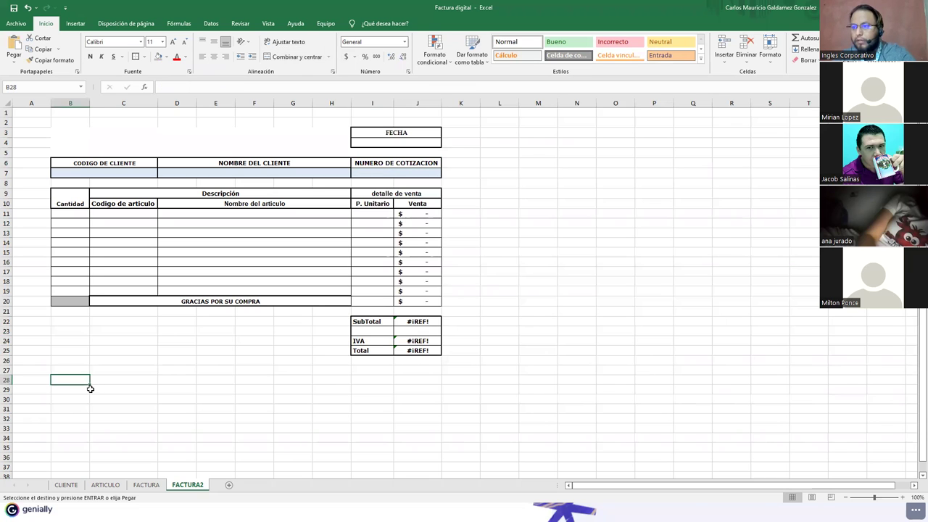
{"action": "key", "text": "ctrl+v"}
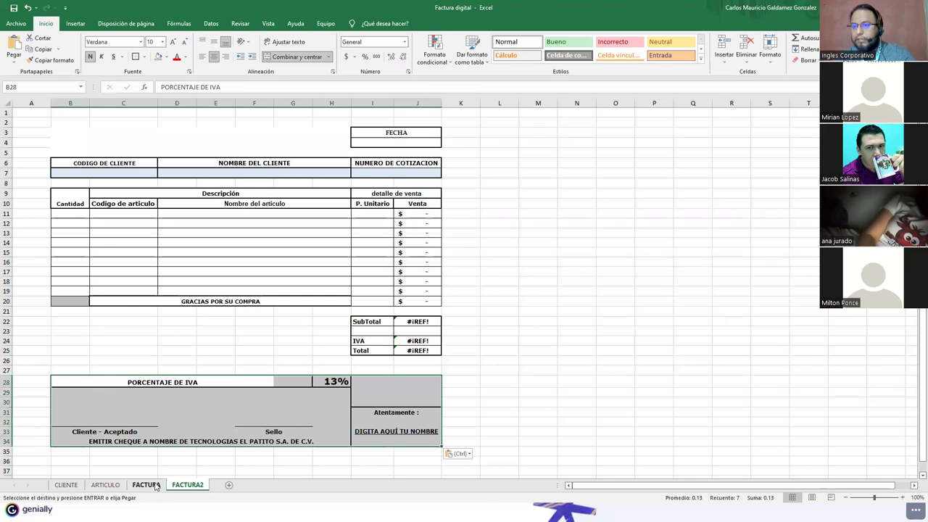
Step: Copy the GARANTIA payment-terms block C41:H44 to B22 on FACTURA2
{"action": "left_click", "coordinate": [145, 485]}
{"action": "left_click", "coordinate": [134, 270]}
{"action": "left_click_drag", "start_coordinate": [79, 228], "coordinate": [404, 271]}
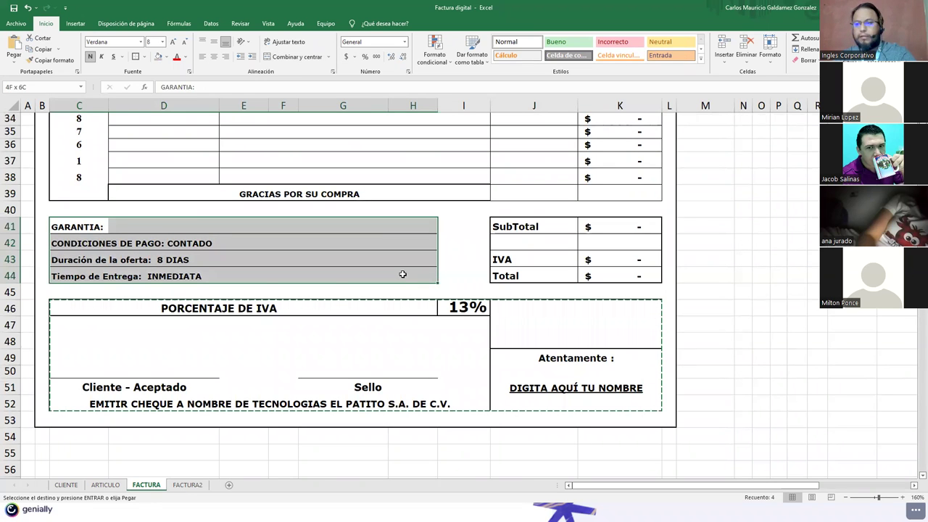
{"action": "left_click", "coordinate": [187, 485]}
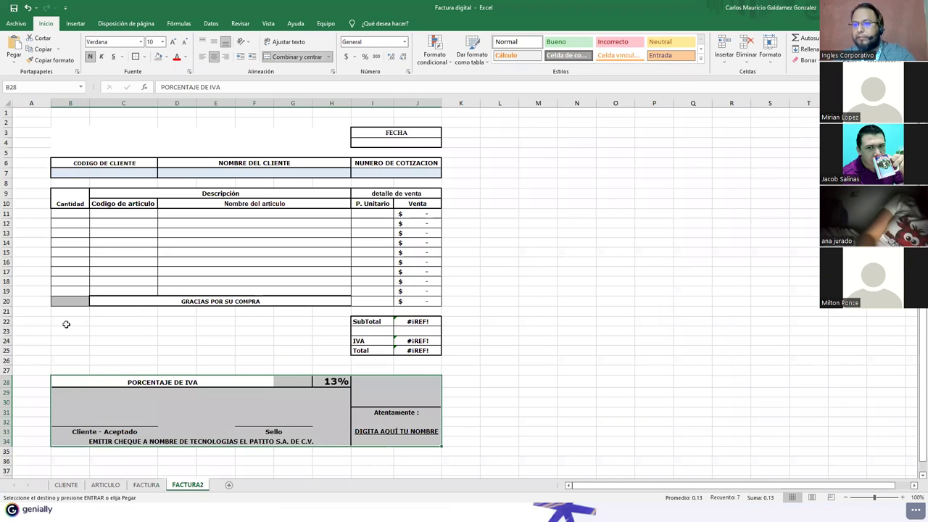
{"action": "left_click", "coordinate": [66, 323]}
{"action": "key", "text": "ctrl+v"}
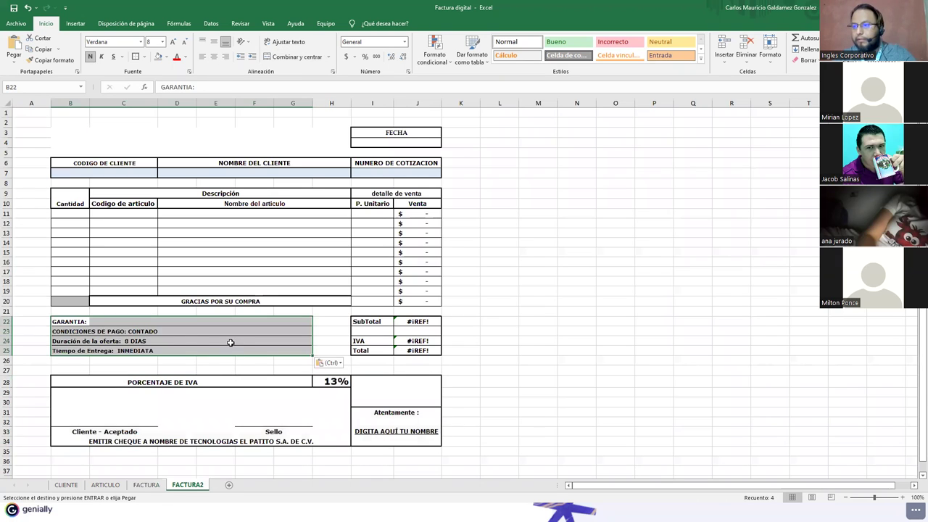
{"action": "left_click", "coordinate": [231, 343]}
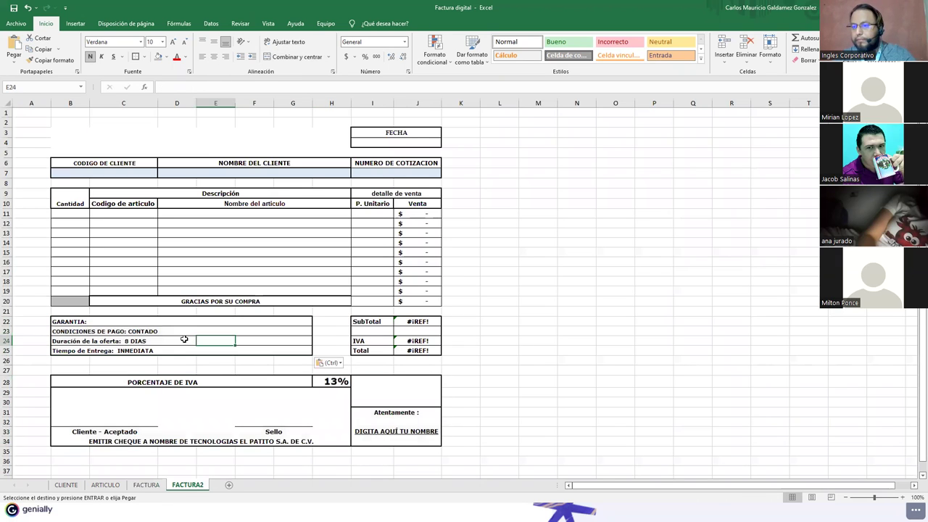
{"action": "left_click", "coordinate": [122, 330]}
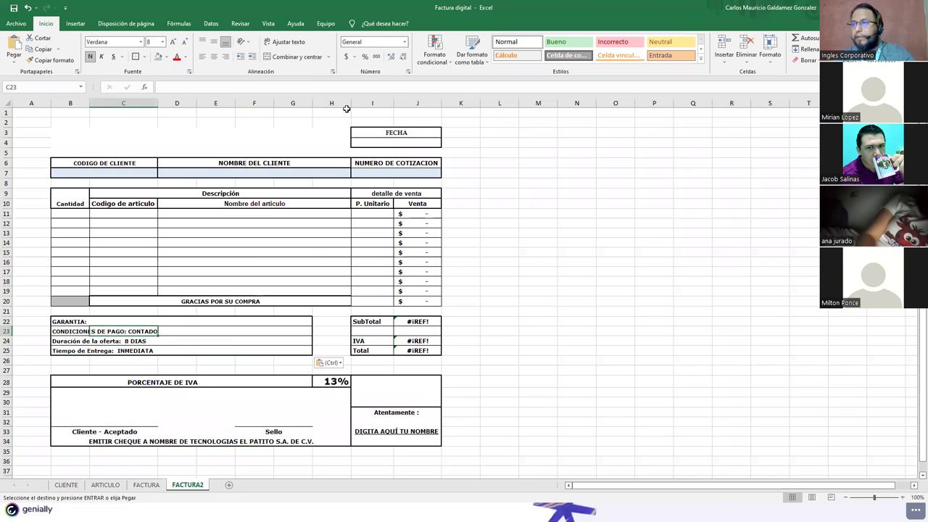
Step: Check the EMITIR CHEQUE row on FACTURA, then return to FACTURA2
{"action": "left_click", "coordinate": [148, 485]}
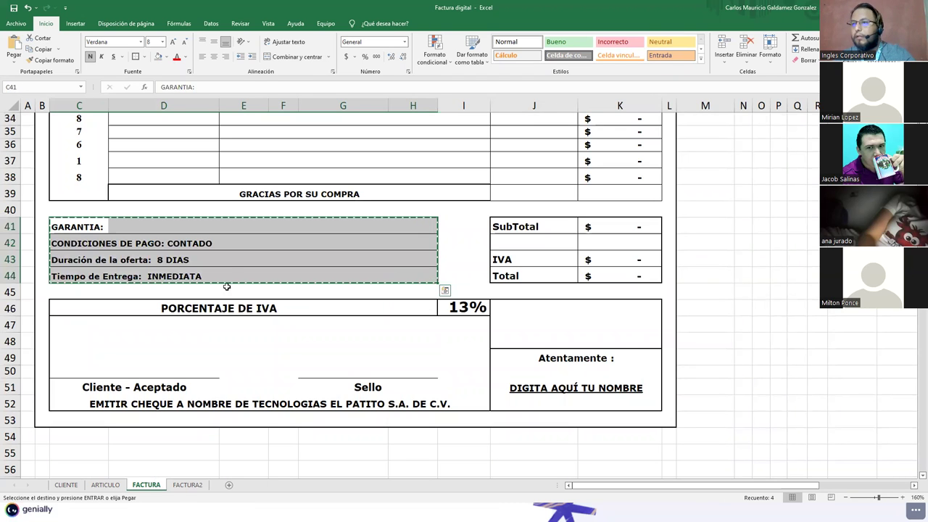
{"action": "left_click", "coordinate": [166, 408]}
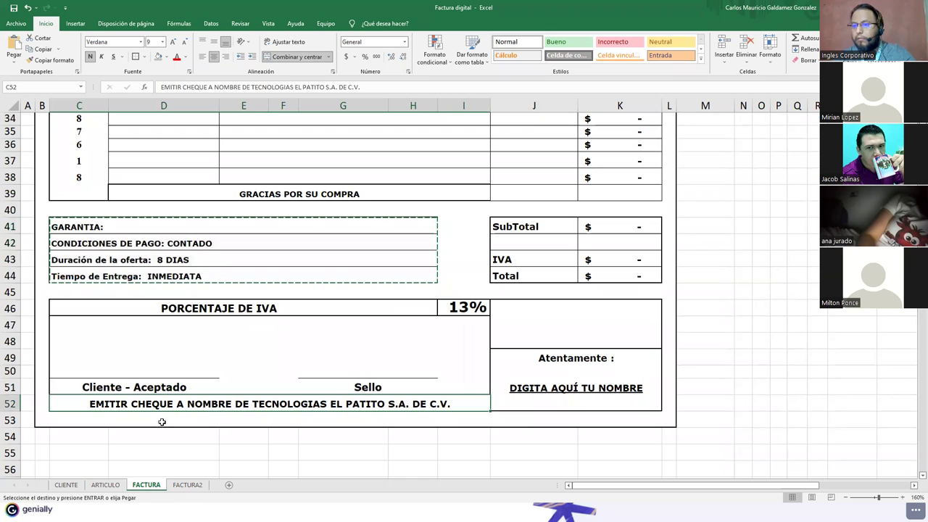
{"action": "left_click", "coordinate": [187, 485]}
Step: Merge and centre the slogan across C7:K7 on FACTURA and copy it
{"action": "left_click", "coordinate": [144, 485]}
{"action": "scroll", "coordinate": [276, 252], "scroll_direction": "up", "scroll_amount": 4}
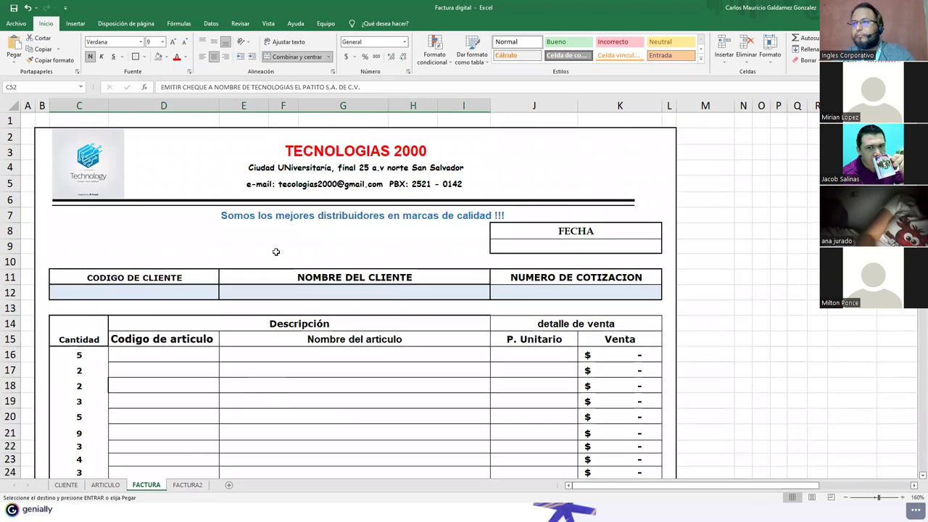
{"action": "left_click", "coordinate": [221, 216]}
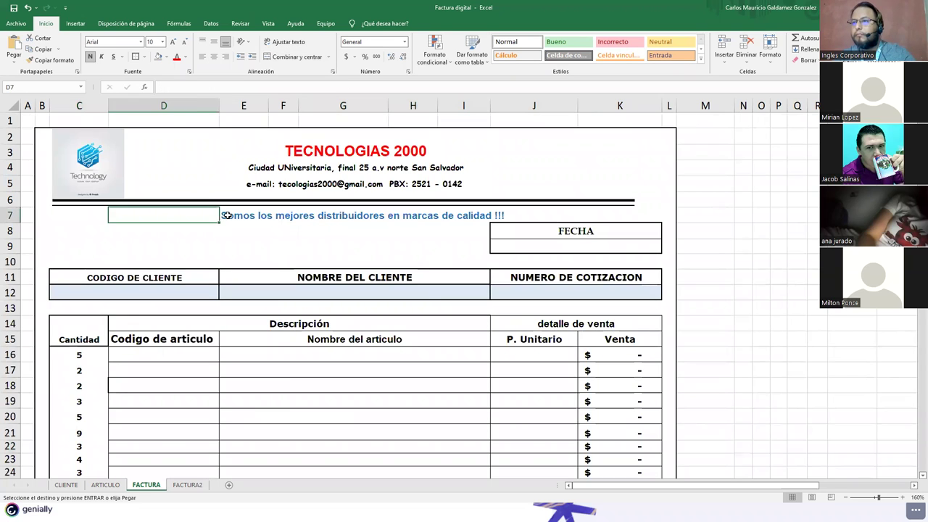
{"action": "left_click_drag", "start_coordinate": [86, 221], "coordinate": [609, 215]}
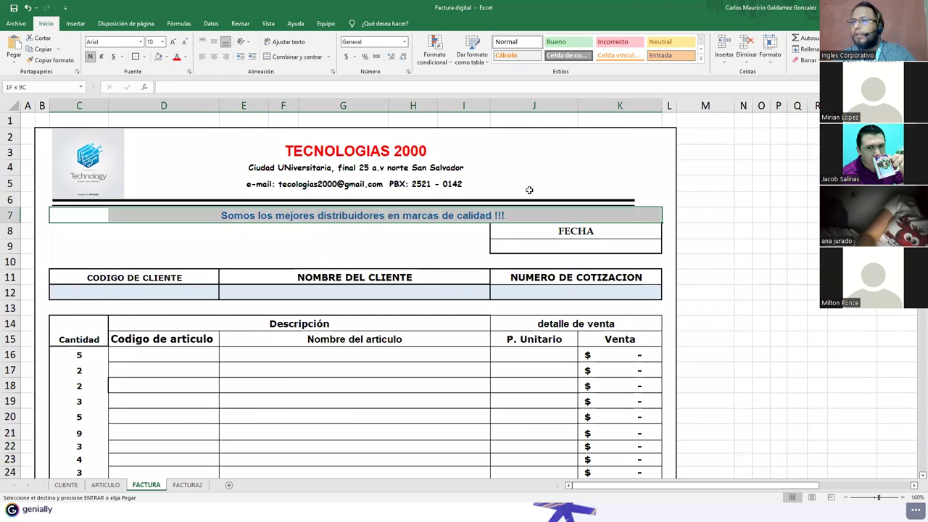
{"action": "left_click", "coordinate": [294, 56]}
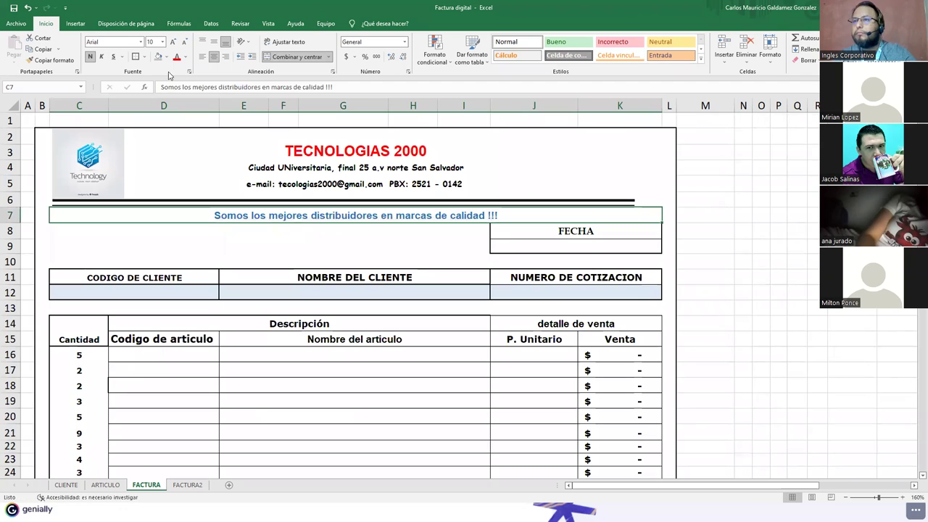
{"action": "key", "text": "ctrl+c"}
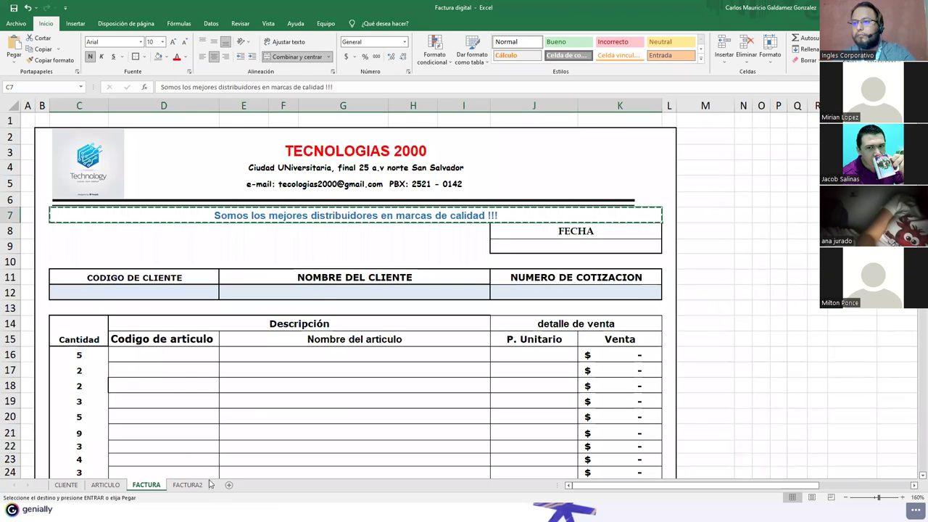
Step: Paste the slogan at B2 on FACTURA2 and insert three blank rows at the top
{"action": "key", "text": "ctrl+Page_Down"}
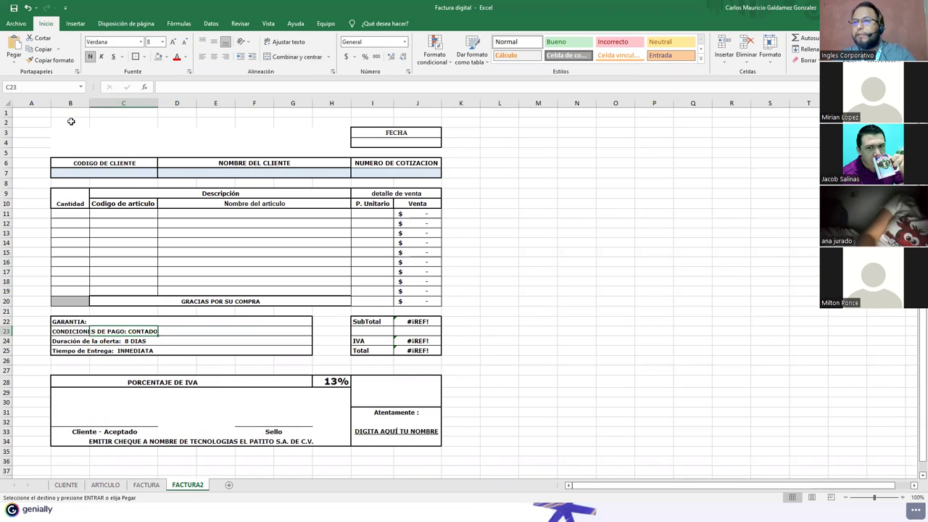
{"action": "left_click", "coordinate": [71, 122]}
{"action": "key", "text": "ctrl+v"}
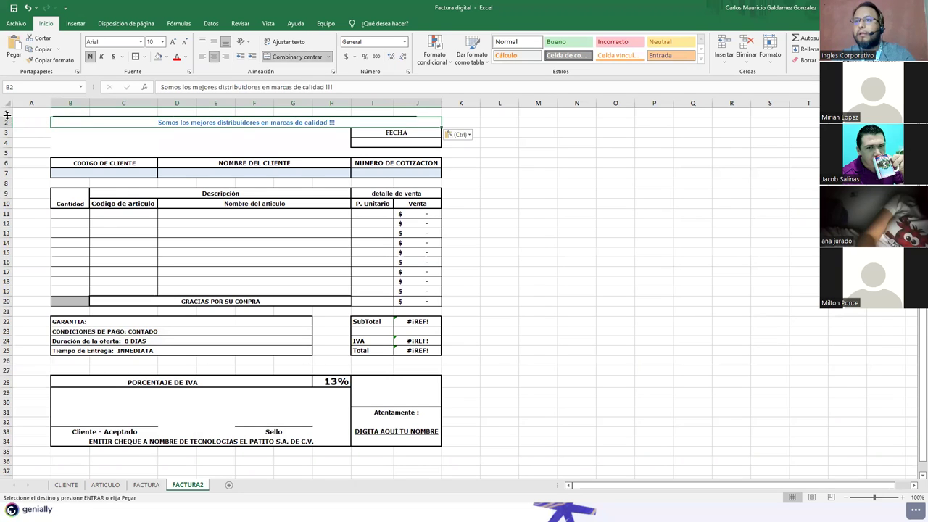
{"action": "left_click", "coordinate": [5, 113]}
{"action": "right_click", "coordinate": [7, 114]}
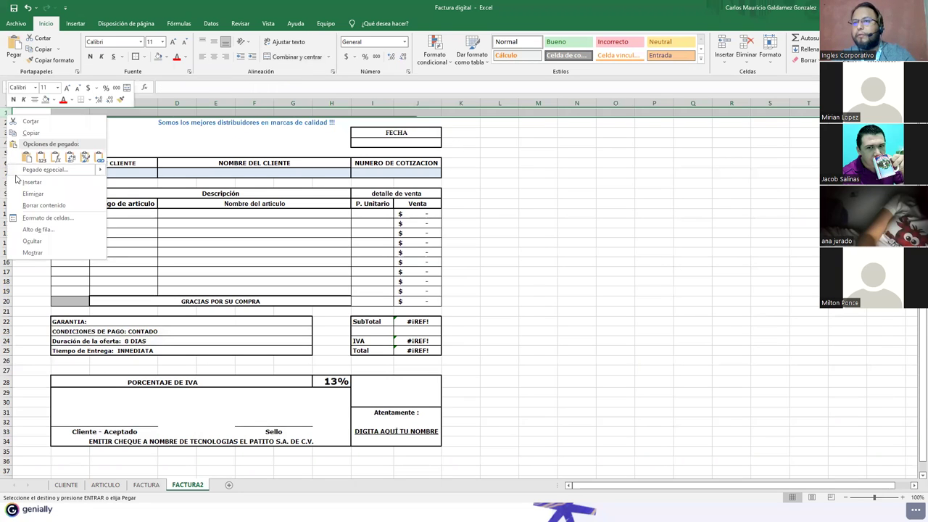
{"action": "left_click", "coordinate": [19, 183]}
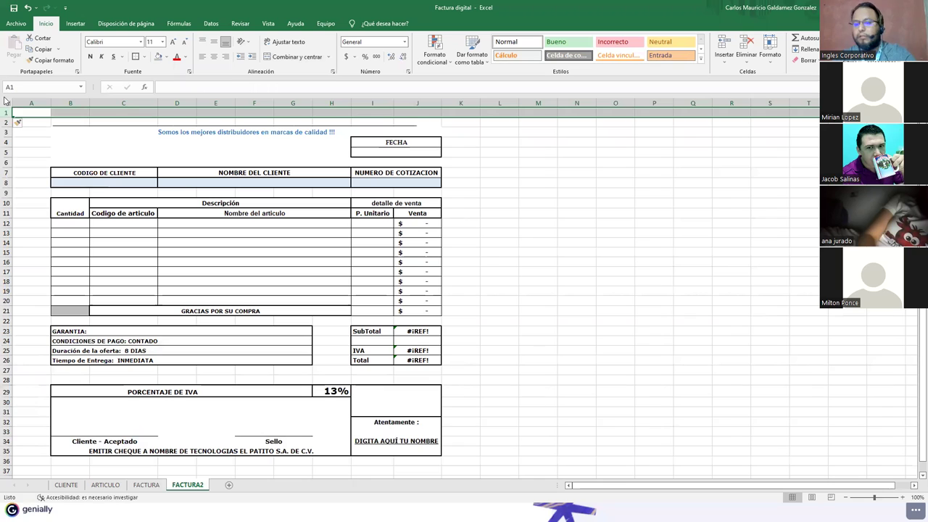
{"action": "left_click_drag", "start_coordinate": [5, 113], "coordinate": [6, 122]}
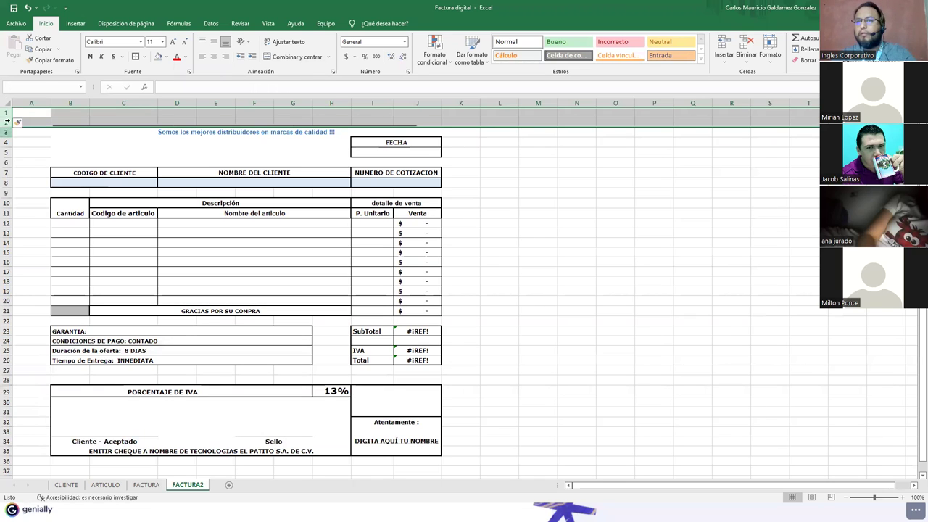
{"action": "right_click", "coordinate": [8, 118]}
{"action": "left_click", "coordinate": [30, 186]}
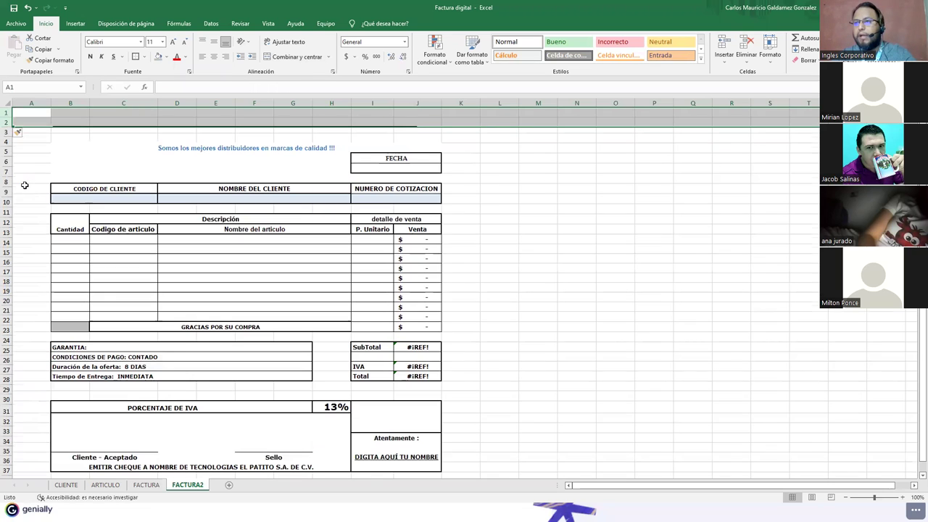
{"action": "left_click", "coordinate": [146, 485]}
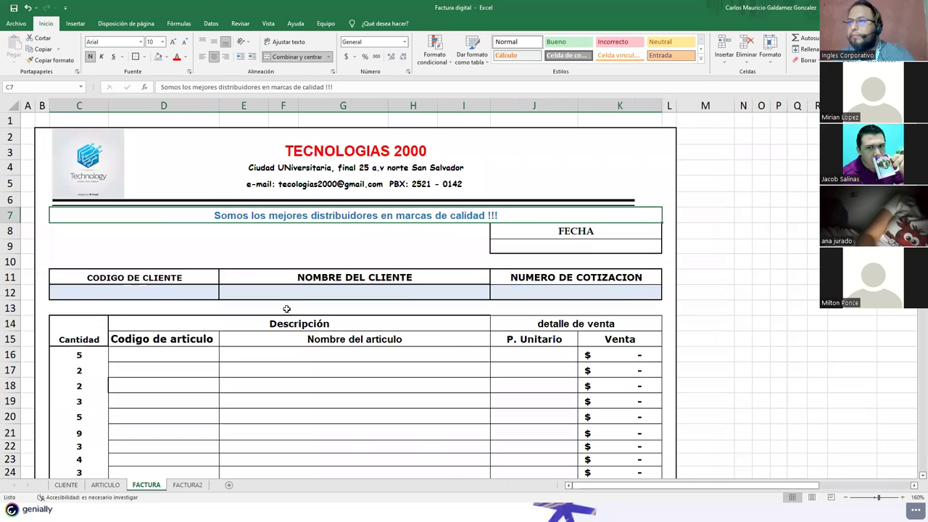
Step: Copy the company header from rows 3–5 and paste it at B1 of FACTURA2
{"action": "left_click", "coordinate": [345, 165]}
{"action": "left_click_drag", "start_coordinate": [330, 154], "coordinate": [337, 187]}
{"action": "key", "text": "ctrl+c"}
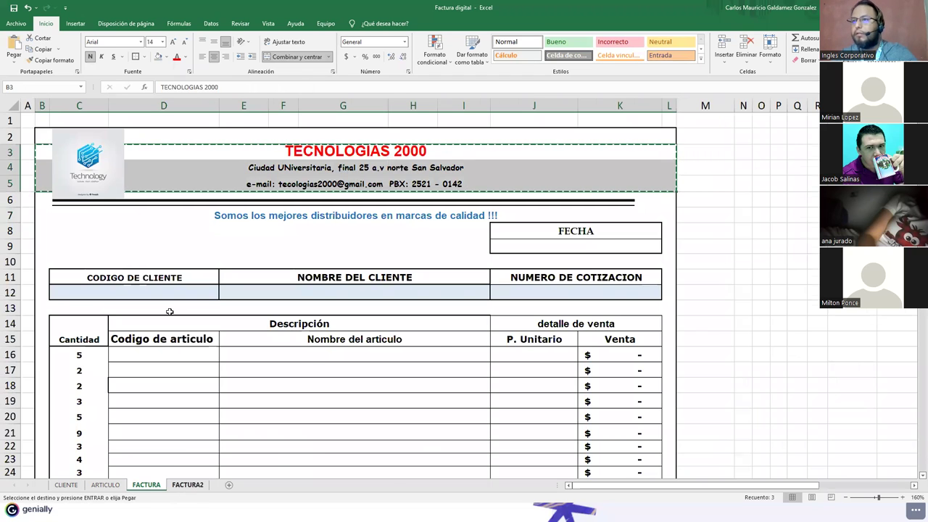
{"action": "key", "text": "ctrl+Page_Down"}
{"action": "left_click", "coordinate": [104, 116]}
{"action": "key", "text": "ctrl+v"}
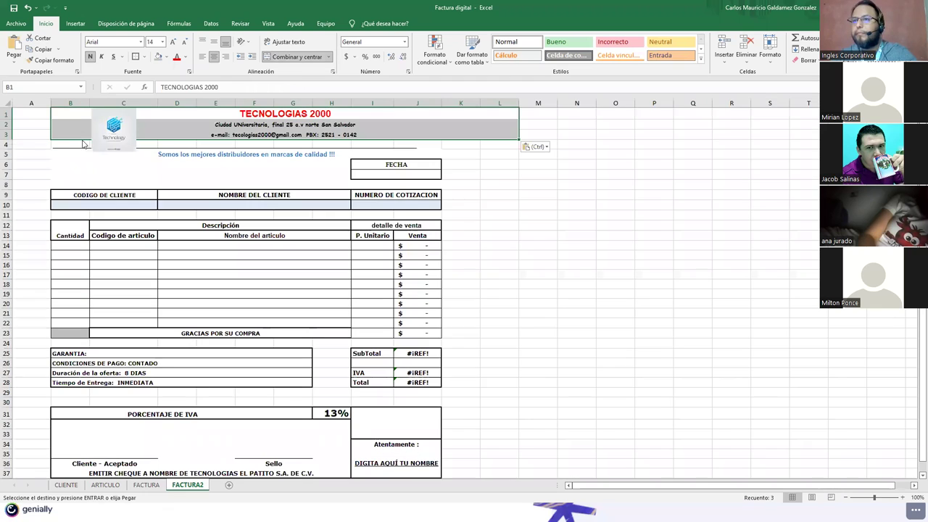
{"action": "key", "text": "Escape"}
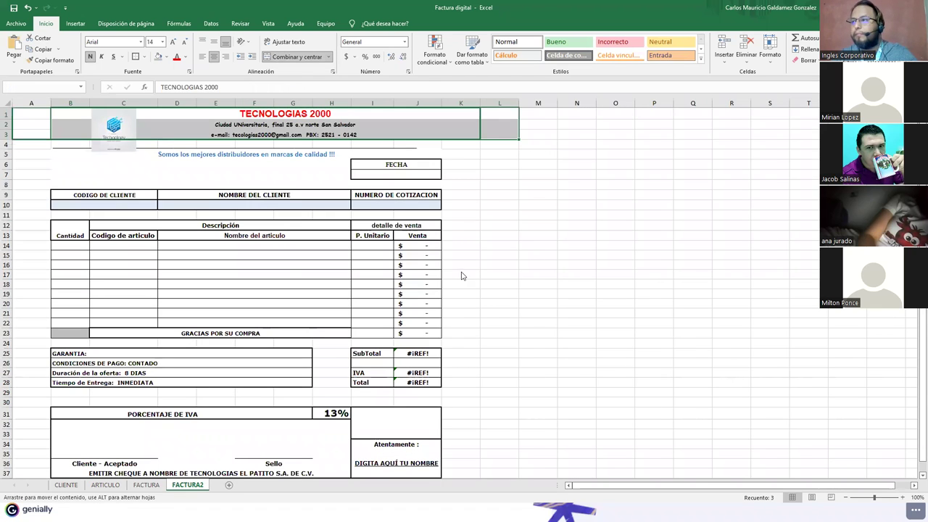
{"action": "key", "text": "Return"}
Step: Try shifting the pasted header block to column A and cut the old header rows out
{"action": "left_click", "coordinate": [107, 128]}
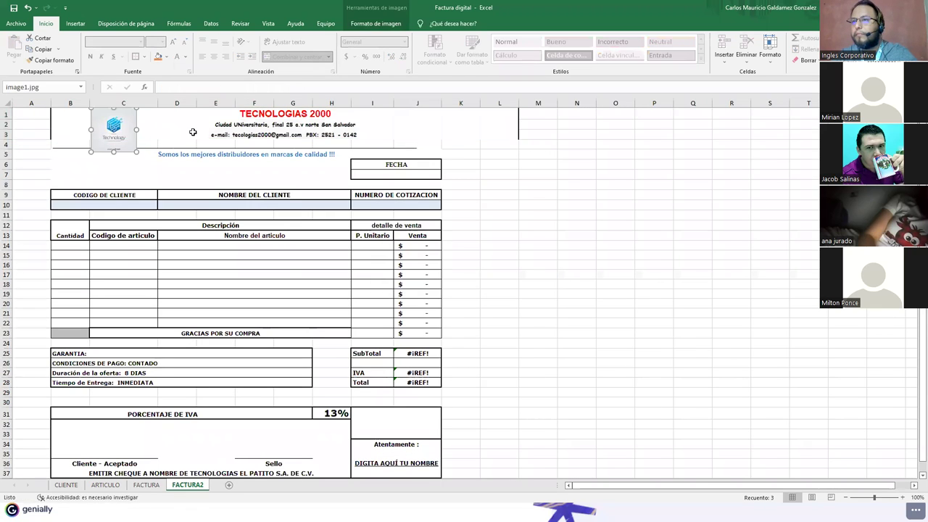
{"action": "left_click", "coordinate": [61, 112]}
{"action": "left_click_drag", "start_coordinate": [63, 140], "coordinate": [50, 143]}
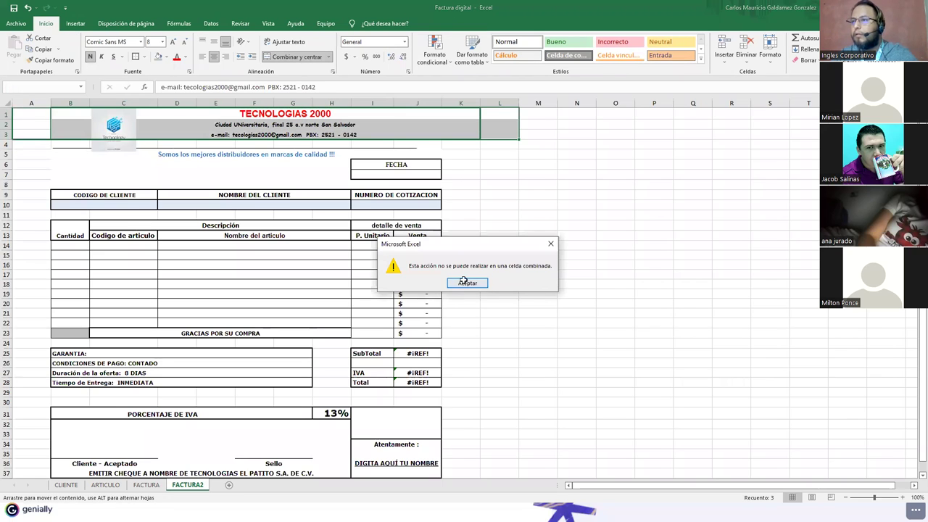
{"action": "left_click", "coordinate": [465, 283]}
{"action": "key", "text": "ctrl+x"}
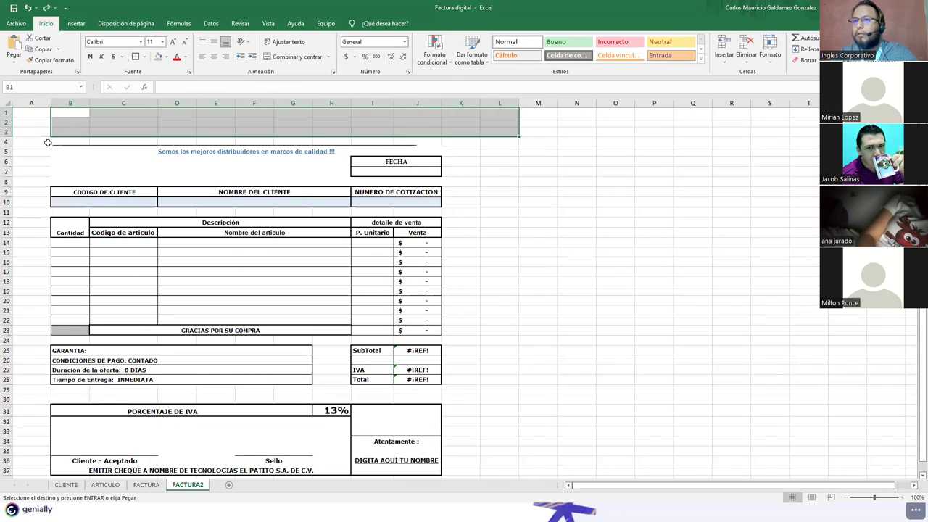
{"action": "double_click", "coordinate": [34, 111]}
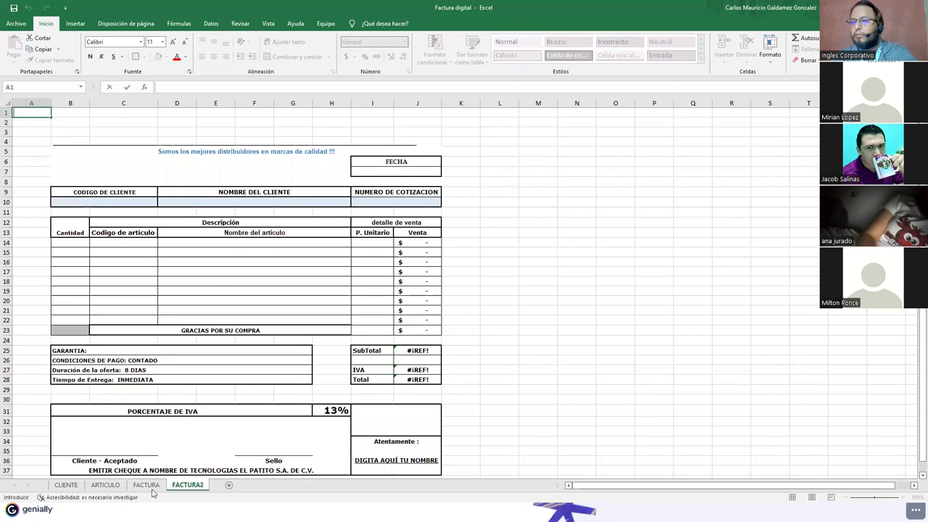
Step: Take header rows B3:B5 from FACTURA again and bring them to the top of FACTURA2
{"action": "left_click", "coordinate": [152, 484]}
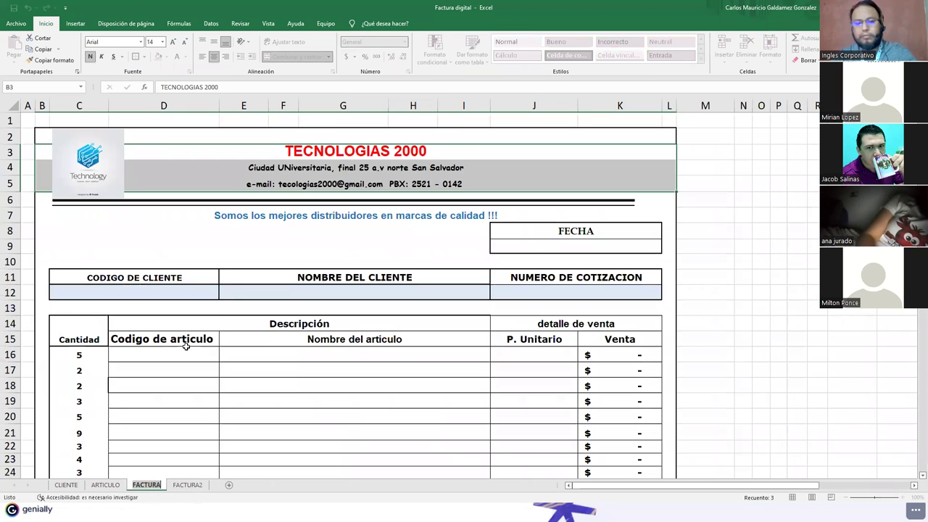
{"action": "left_click", "coordinate": [187, 164]}
{"action": "left_click_drag", "start_coordinate": [187, 151], "coordinate": [191, 182]}
{"action": "key", "text": "ctrl+x"}
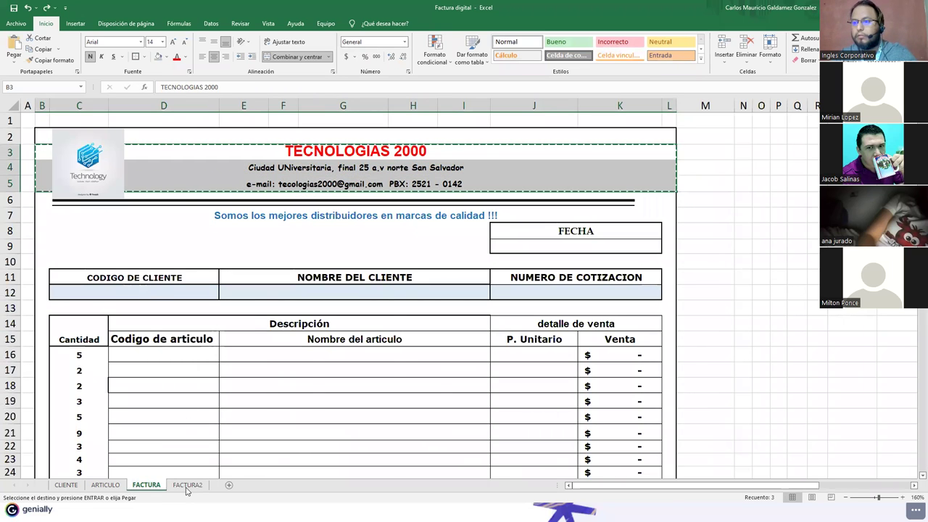
{"action": "left_click", "coordinate": [187, 484]}
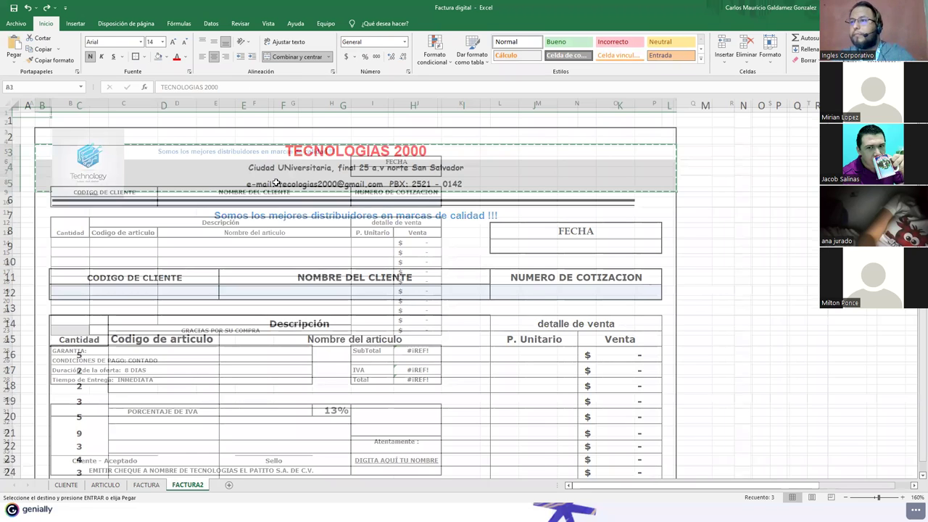
{"action": "key", "text": "ctrl+z"}
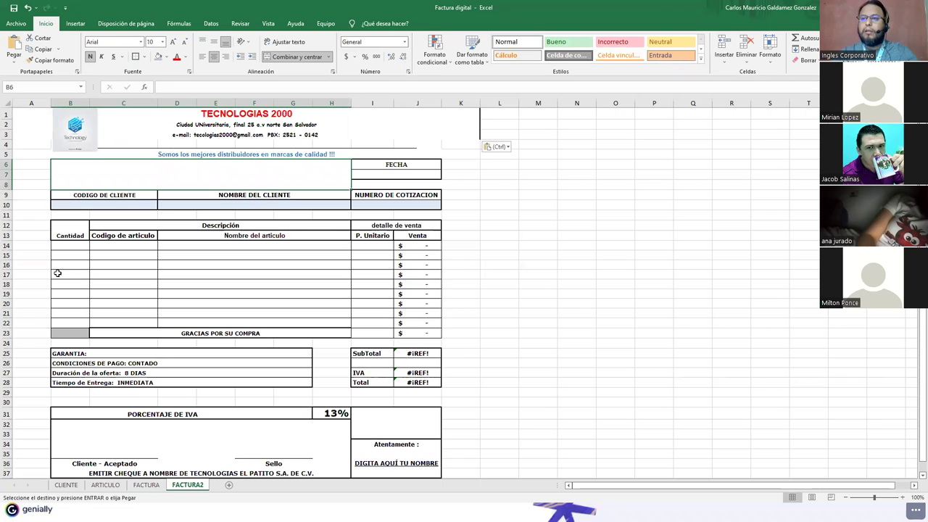
Step: Outline the invoice area A1:K38 with a border
{"action": "mouse_move", "coordinate": [30, 114]}
{"action": "left_mouse_down"}
{"action": "mouse_move", "coordinate": [108, 356]}
{"action": "mouse_move", "coordinate": [118, 450]}
{"action": "left_mouse_up"}
{"action": "scroll", "coordinate": [118, 449], "scroll_direction": "down", "scroll_amount": 1}
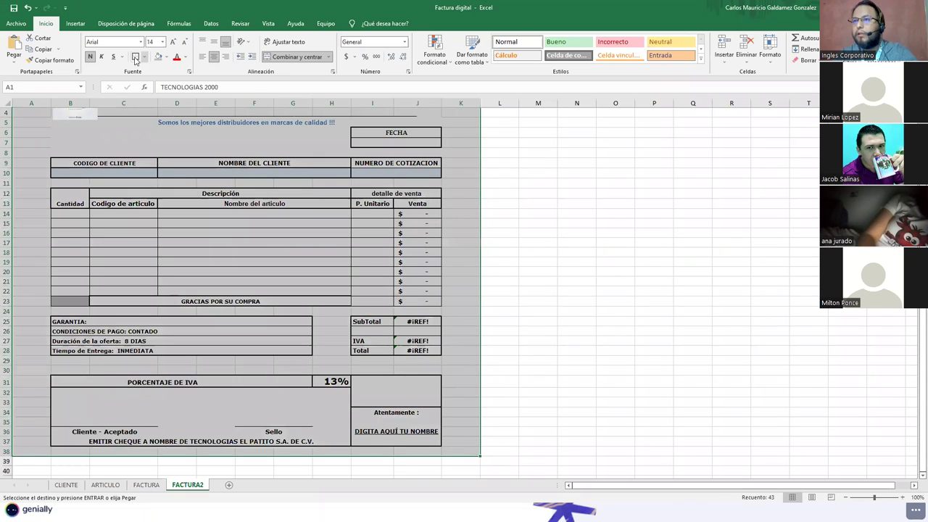
{"action": "scroll", "coordinate": [302, 208], "scroll_direction": "up", "scroll_amount": 1}
{"action": "key", "text": "Escape"}
{"action": "left_click", "coordinate": [272, 234]}
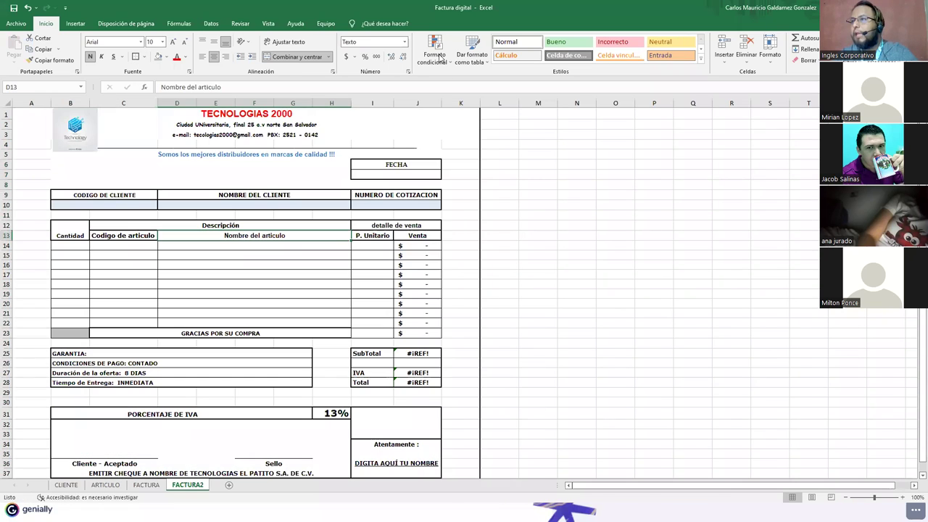
Step: Turn off Líneas de cuadrícula on the Vista tab for FACTURA2
{"action": "left_click", "coordinate": [274, 26]}
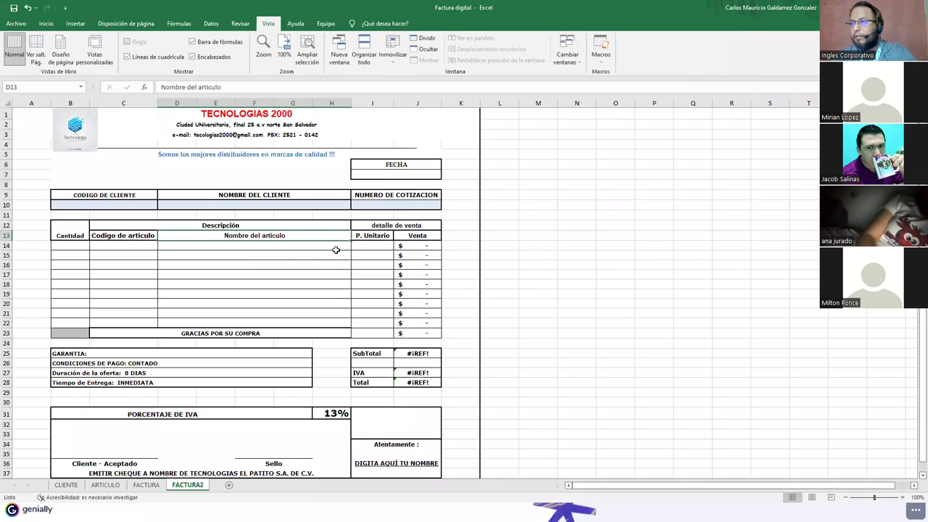
{"action": "left_click", "coordinate": [128, 57]}
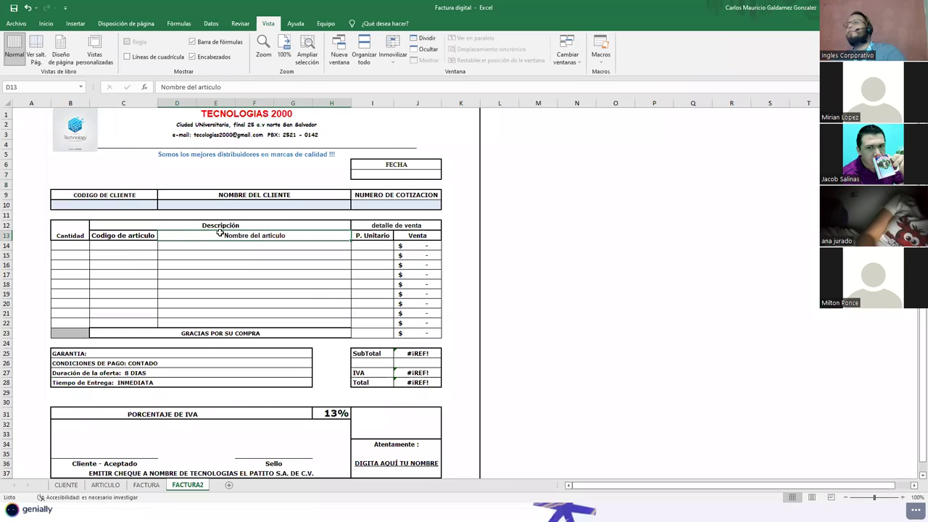
{"action": "left_click", "coordinate": [252, 268]}
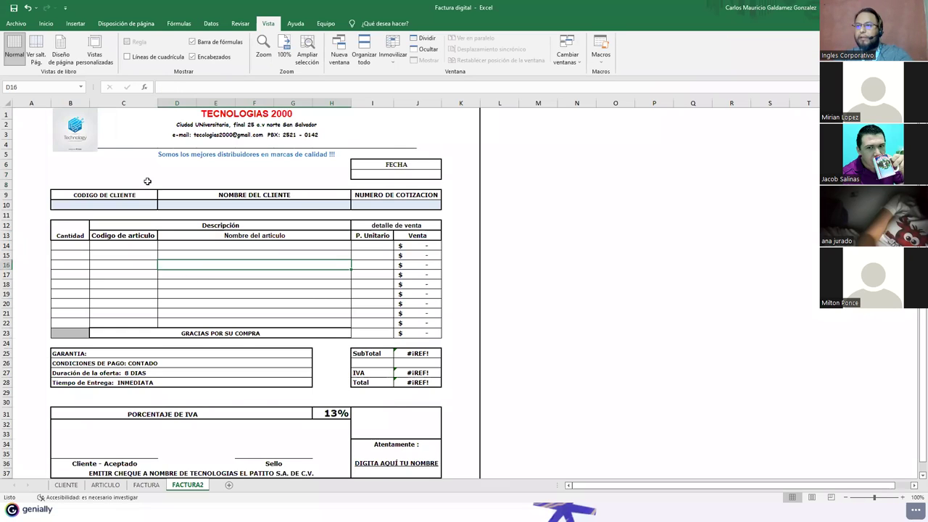
{"action": "left_click", "coordinate": [104, 204]}
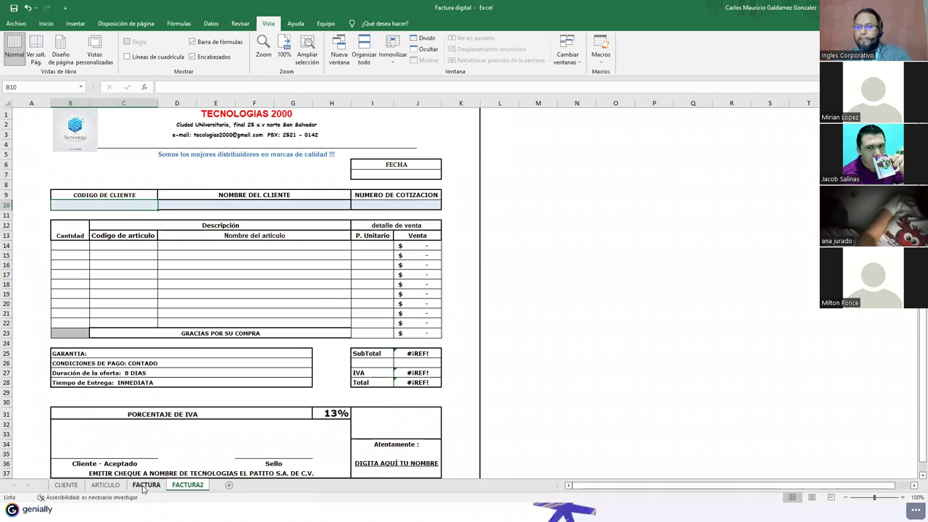
Step: Move the FACTURA2 sheet tab in front of FACTURA and return to it
{"action": "left_click", "coordinate": [138, 485]}
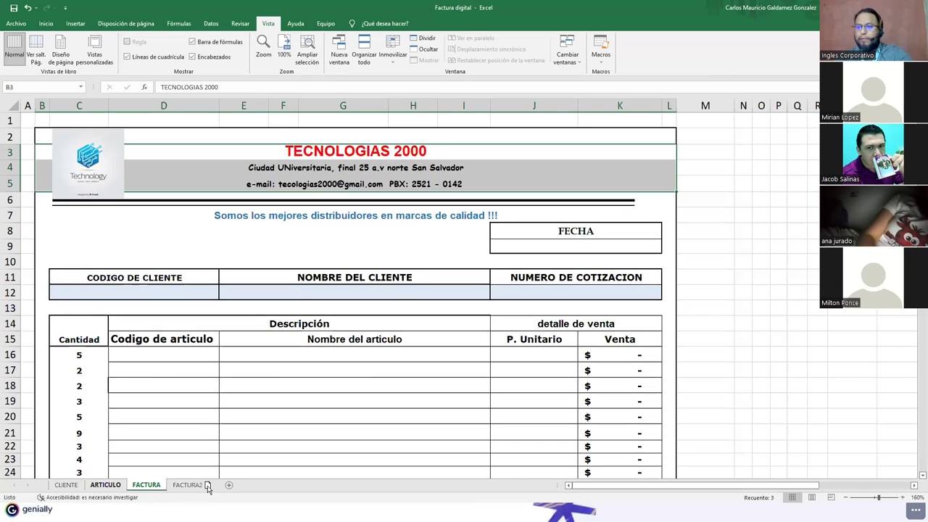
{"action": "left_click_drag", "start_coordinate": [208, 485], "coordinate": [155, 488]}
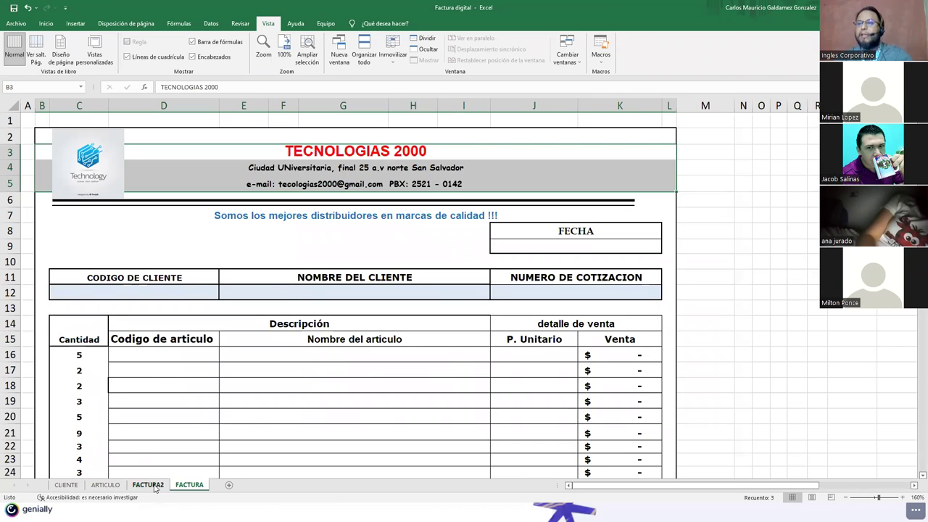
{"action": "left_click", "coordinate": [152, 485]}
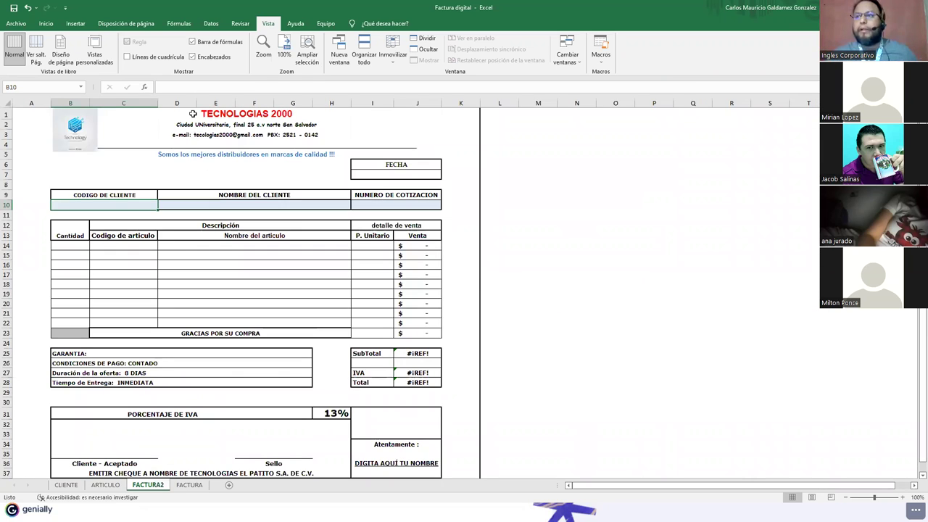
{"action": "left_click", "coordinate": [190, 135]}
Step: Replace the contact line's e-mail with the new company e-mail address
{"action": "left_click_drag", "start_coordinate": [183, 87], "coordinate": [266, 87]}
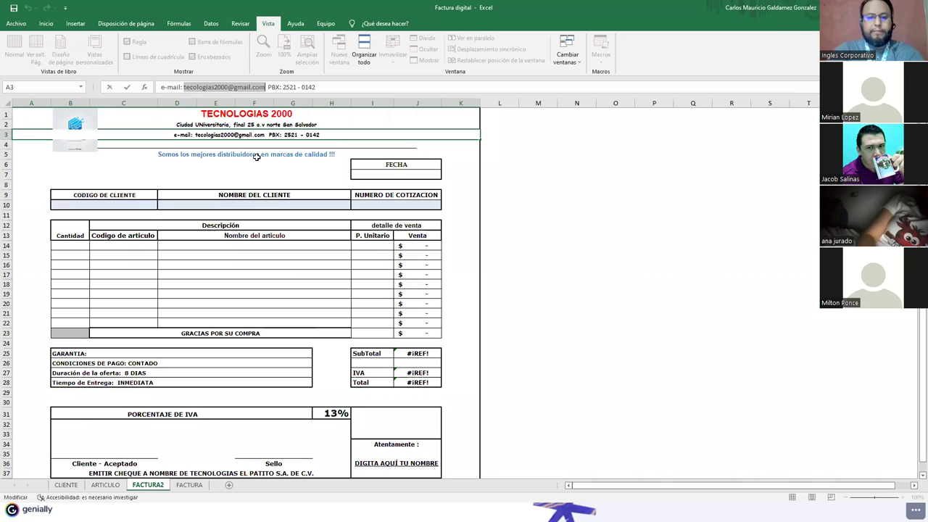
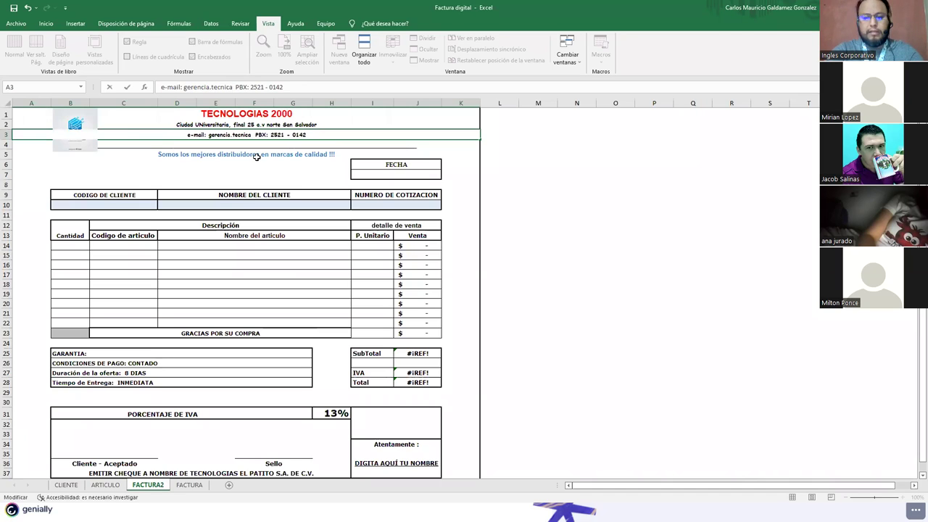
{"action": "left_click", "coordinate": [257, 157]}
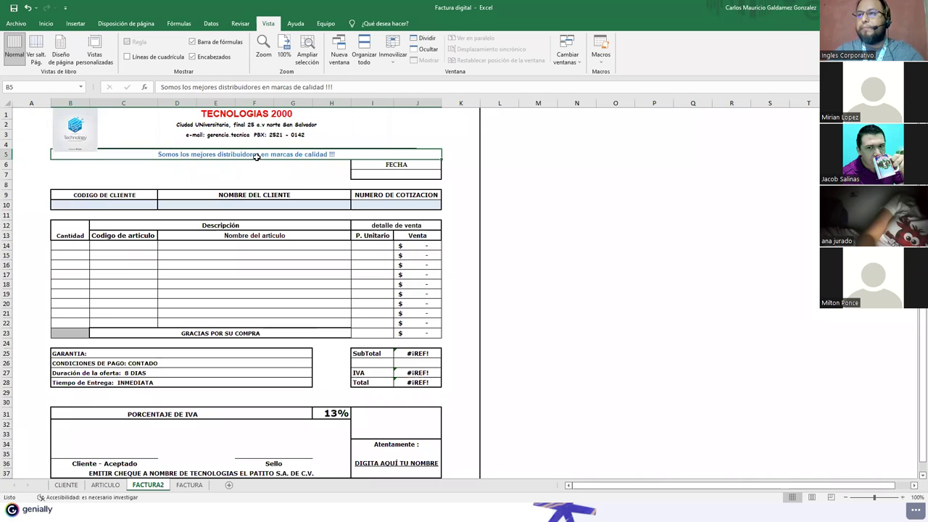
{"action": "left_click", "coordinate": [213, 135]}
{"action": "double_click", "coordinate": [236, 136]}
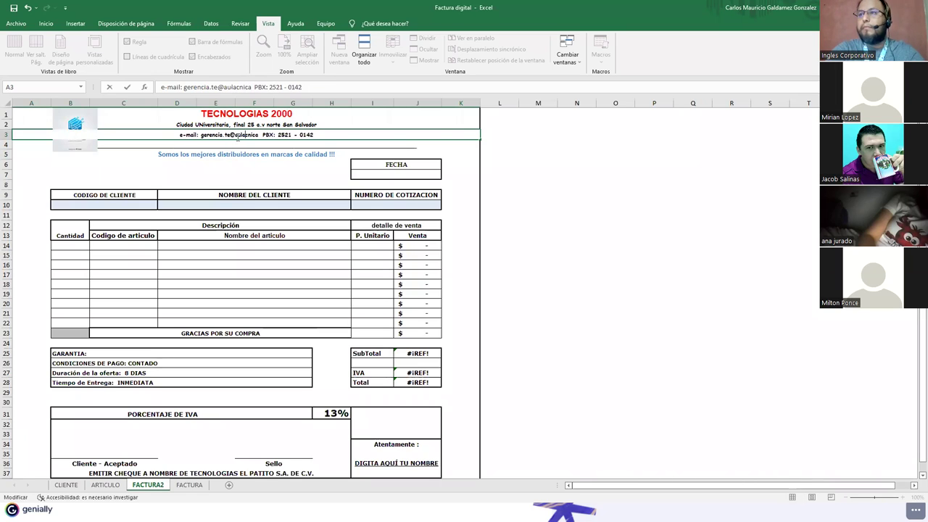
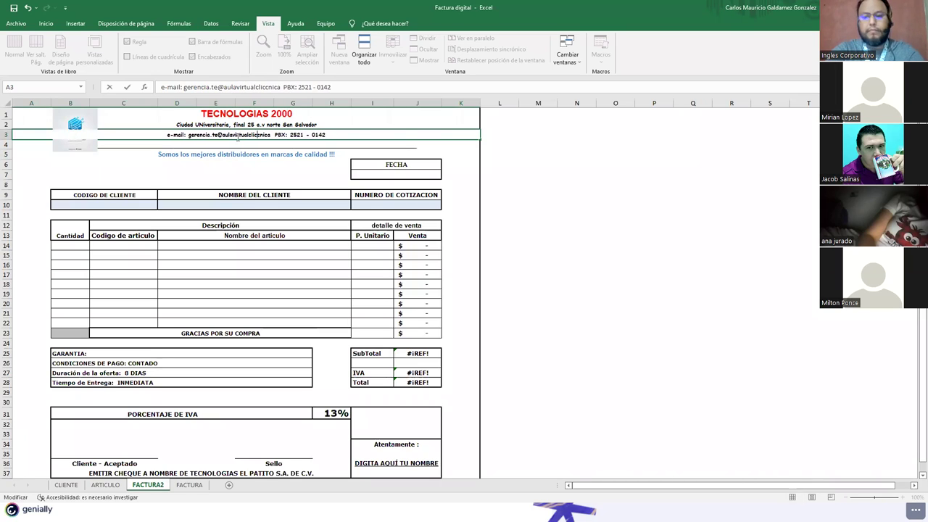
{"action": "key", "text": "Delete"}
{"action": "key", "text": "Delete"}
{"action": "key", "text": "Delete"}
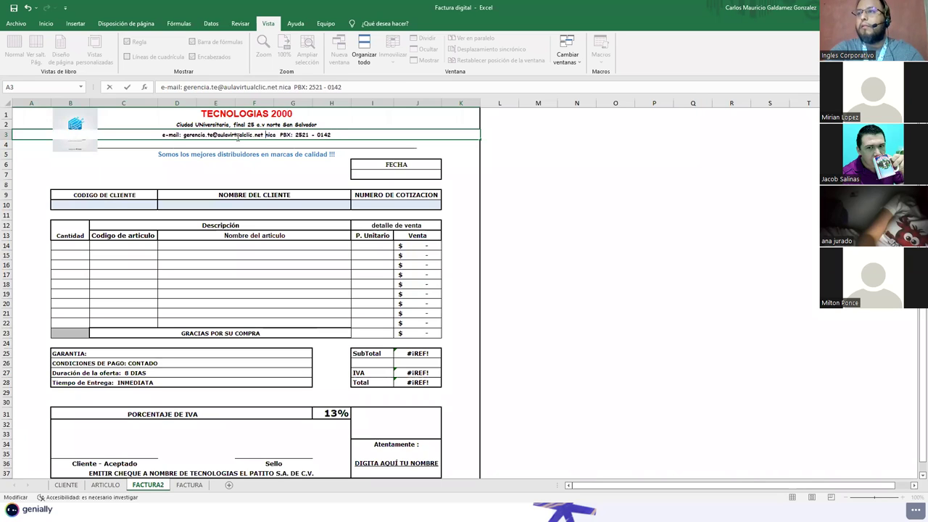
{"action": "key", "text": "Delete"}
{"action": "key", "text": "Delete"}
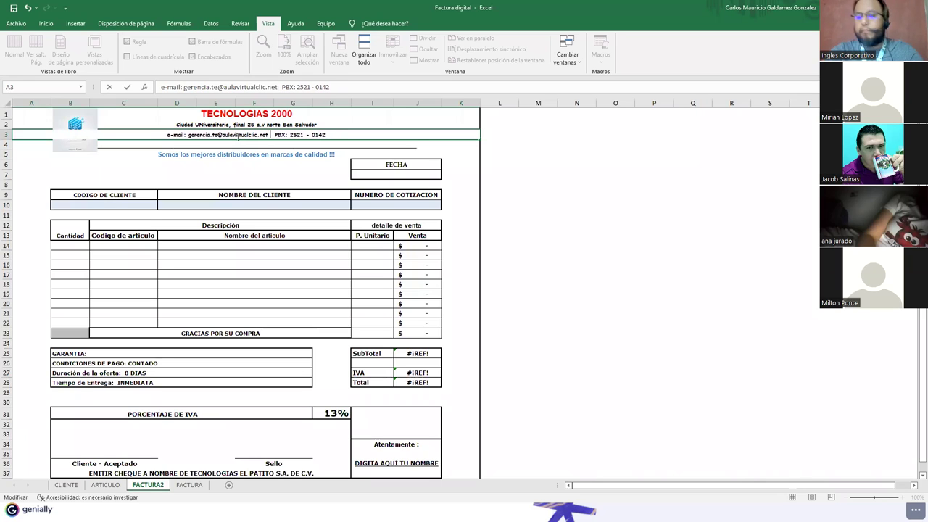
{"action": "left_click", "coordinate": [218, 88]}
{"action": "type", "text": "cnica"}
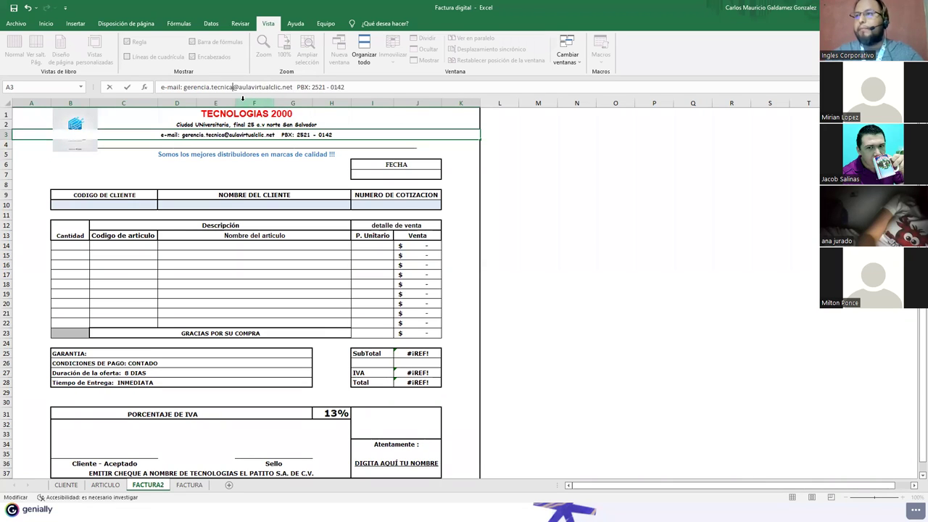
Step: Replace the old PBX number in the contact line with the new phone number
{"action": "left_click_drag", "start_coordinate": [296, 87], "coordinate": [363, 93]}
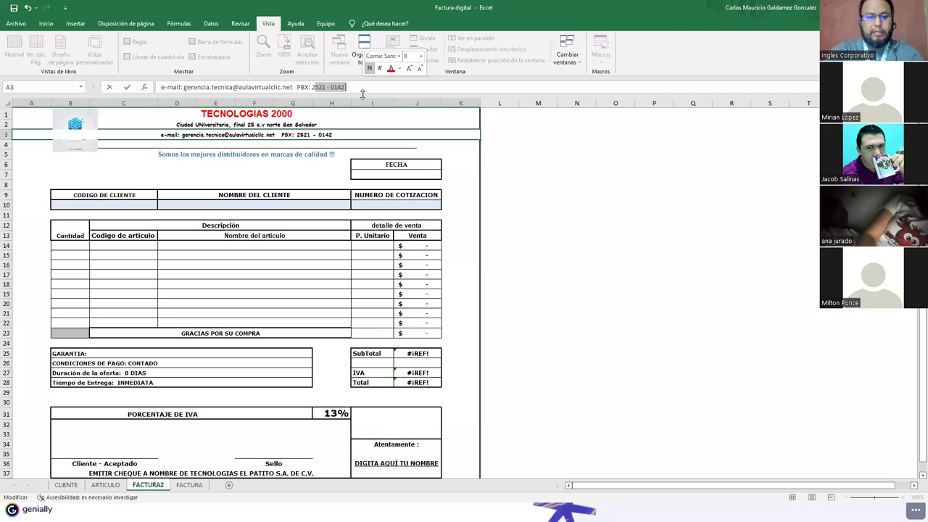
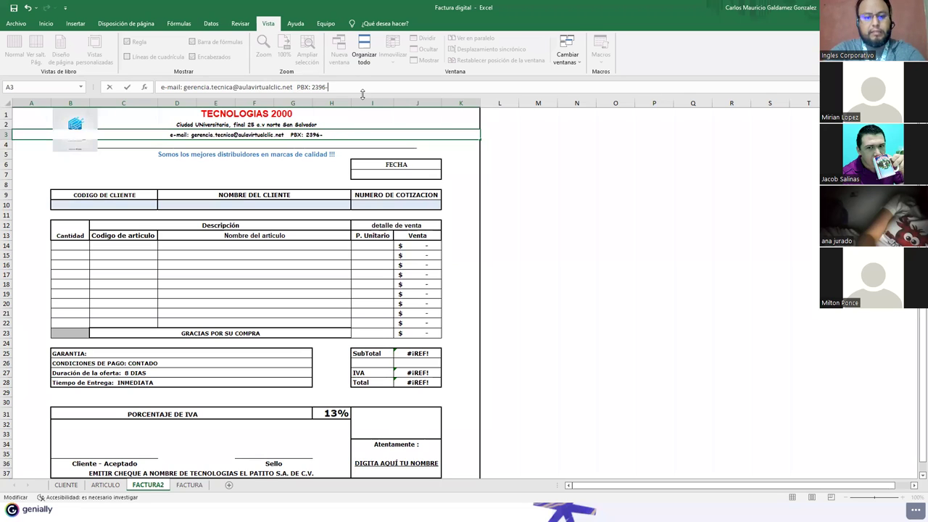
{"action": "left_click", "coordinate": [223, 122]}
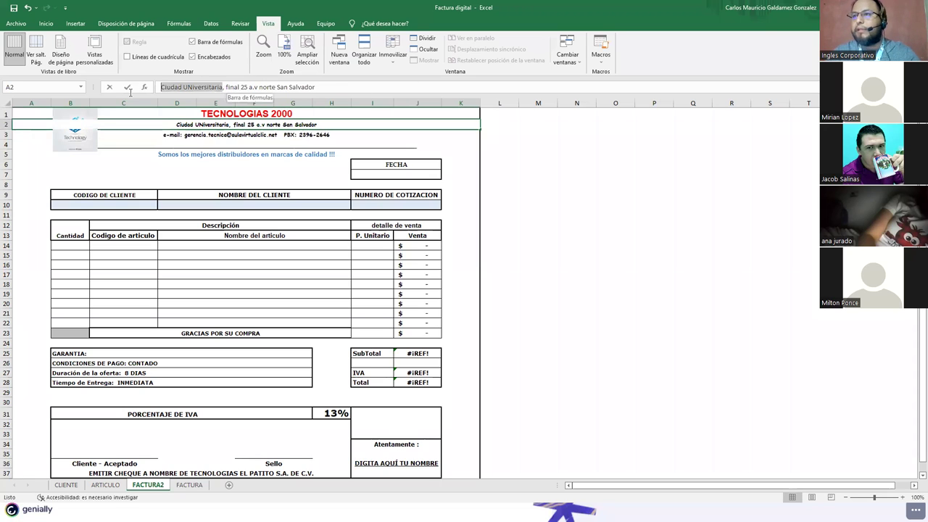
Step: Rewrite the row 2 address line with the new street address and local number
{"action": "left_click_drag", "start_coordinate": [226, 89], "coordinate": [161, 88]}
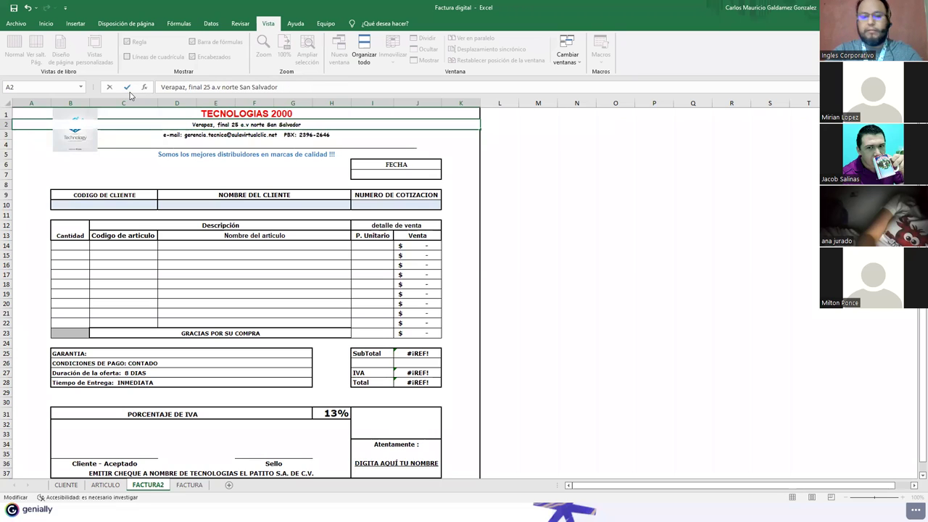
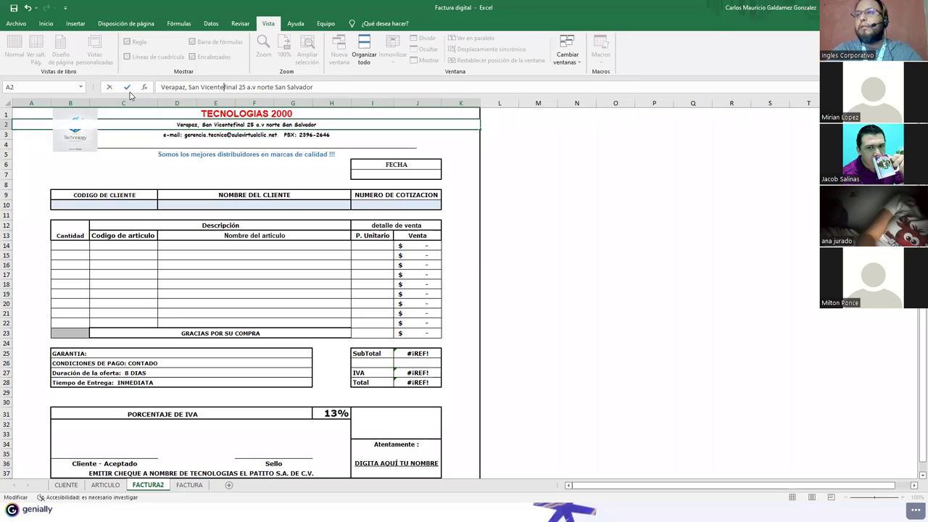
{"action": "key", "text": "Delete"}
{"action": "key", "text": "Delete"}
{"action": "key", "text": "Delete"}
{"action": "key", "text": "Delete"}
{"action": "key", "text": "Delete"}
{"action": "key", "text": "Delete"}
{"action": "key", "text": "Delete"}
{"action": "key", "text": "Delete"}
{"action": "key", "text": "Delete"}
{"action": "key", "text": "Delete"}
{"action": "key", "text": "Delete"}
{"action": "key", "text": "Delete"}
{"action": "key", "text": "Delete"}
{"action": "key", "text": "Delete"}
{"action": "key", "text": "Delete"}
{"action": "key", "text": "Delete"}
{"action": "key", "text": "Delete"}
{"action": "key", "text": "Delete"}
{"action": "key", "text": "Delete"}
{"action": "key", "text": "Delete"}
{"action": "key", "text": "Delete"}
{"action": "key", "text": "Delete"}
{"action": "key", "text": "Delete"}
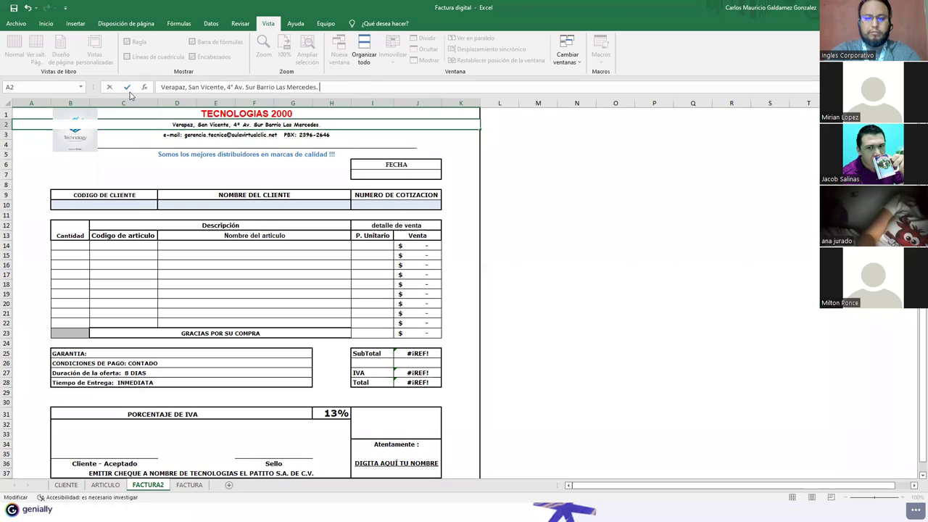
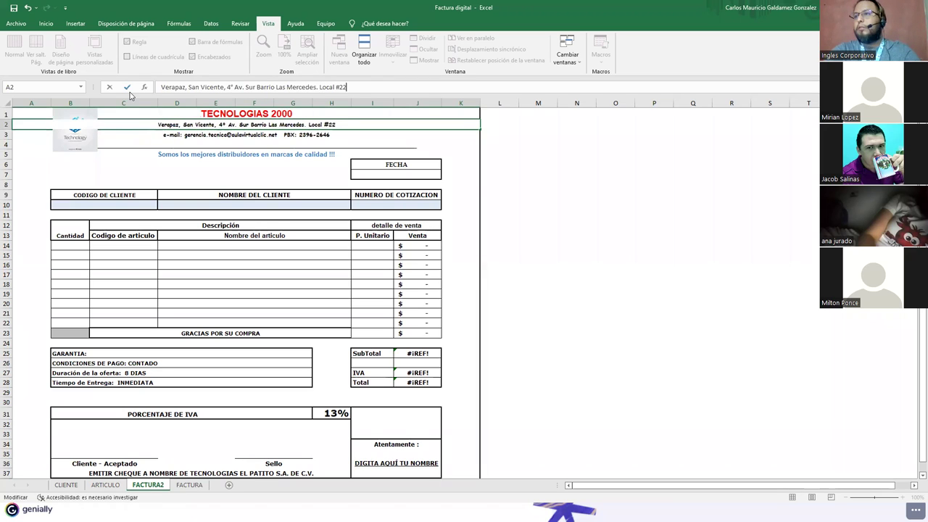
{"action": "key", "text": "Return"}
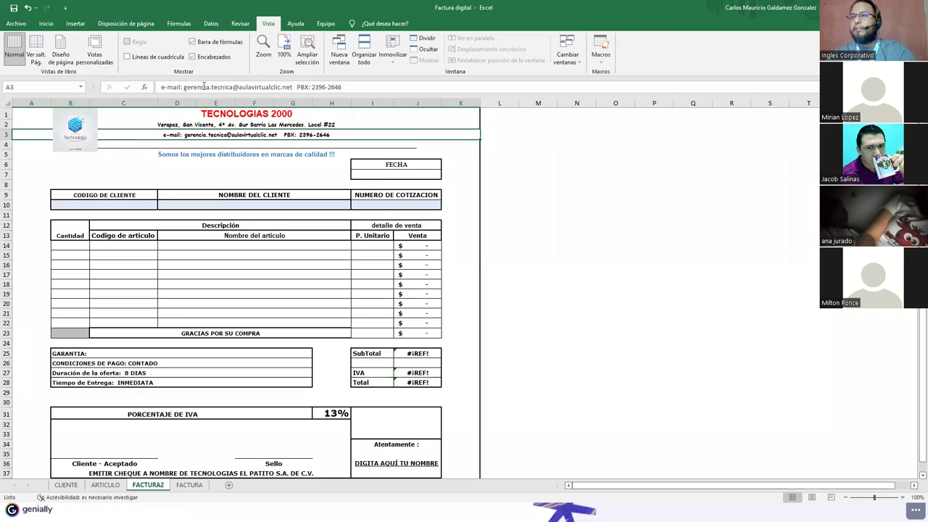
Step: Replace the TECNOLOGIAS 2000 title with the new company name
{"action": "left_click", "coordinate": [206, 106]}
{"action": "left_click", "coordinate": [207, 110]}
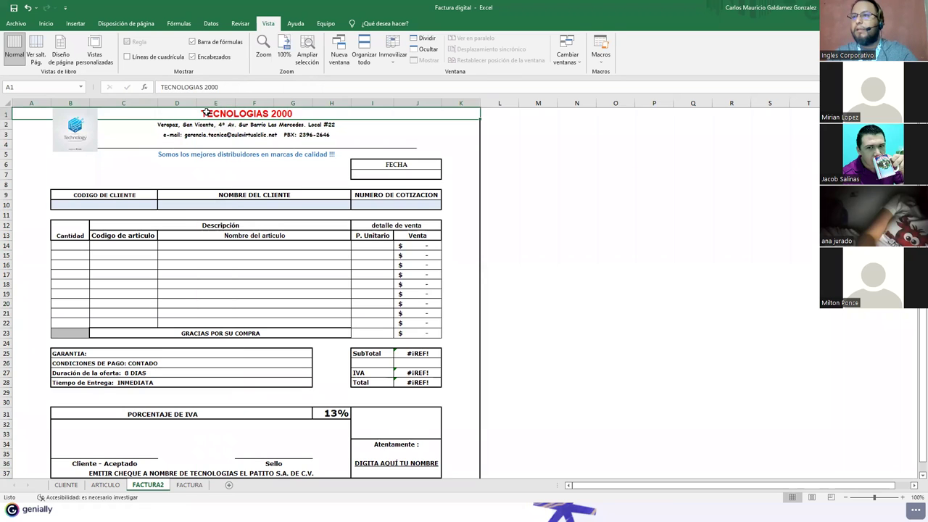
{"action": "triple_click", "coordinate": [203, 86]}
{"action": "type", "text": "AU"}
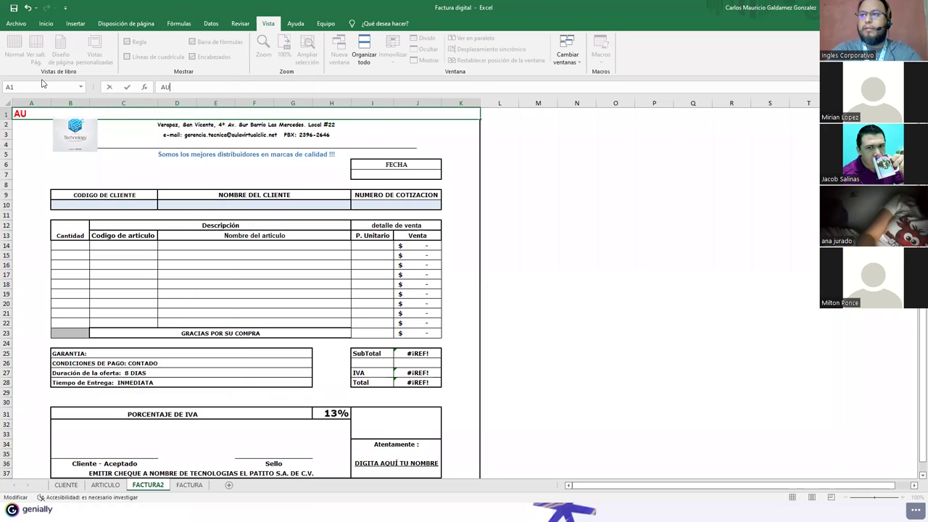
{"action": "type", "text": "LAVIRTUAL CLI"}
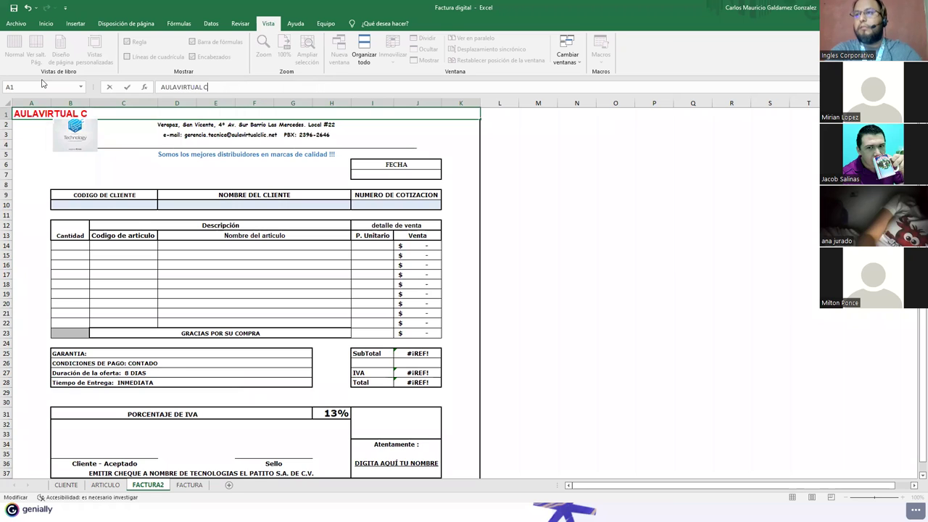
{"action": "key", "text": "BackSpace"}
{"action": "key", "text": "BackSpace"}
{"action": "key", "text": "BackSpace"}
{"action": "key", "text": "BackSpace"}
{"action": "type", "text": "CL"}
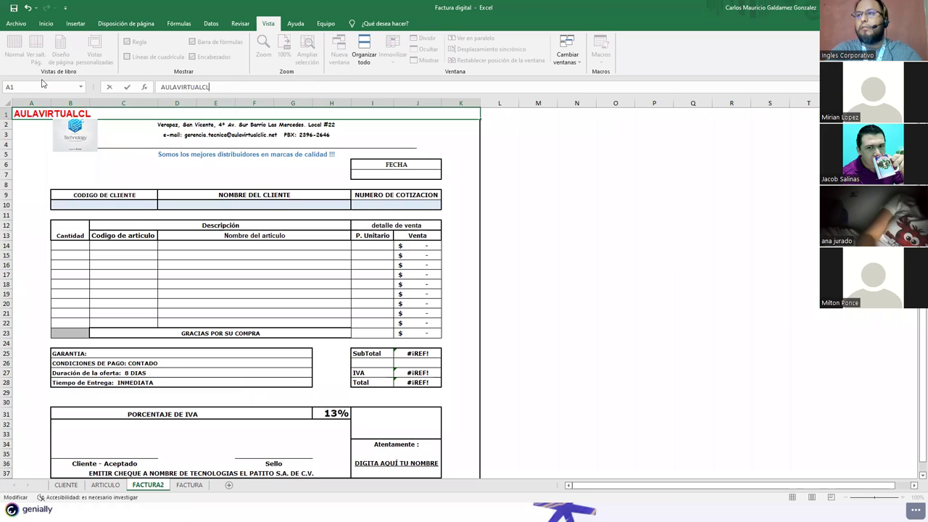
{"action": "type", "text": "IC:NET"}
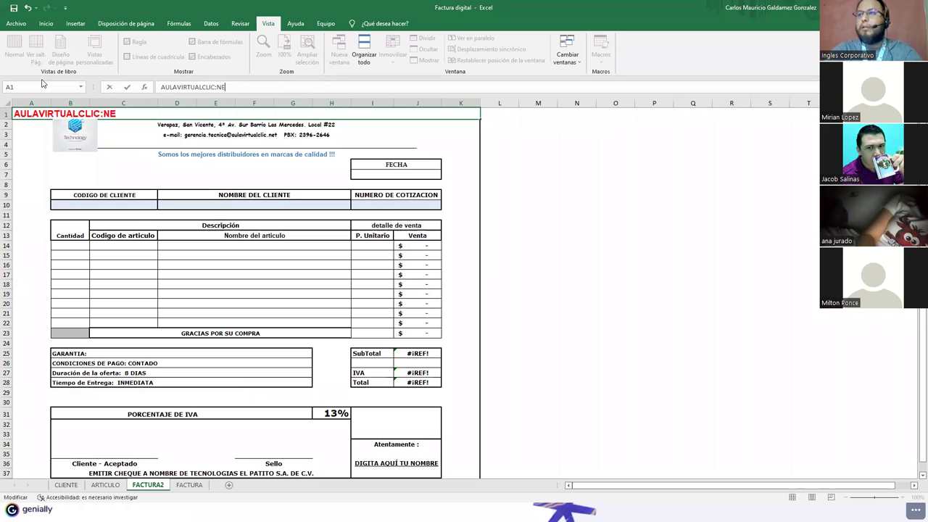
{"action": "key", "text": "Return"}
Step: Correct the title to AULAVIRTUALCLIC.NET and delete the old logo picture
{"action": "key", "text": "Up"}
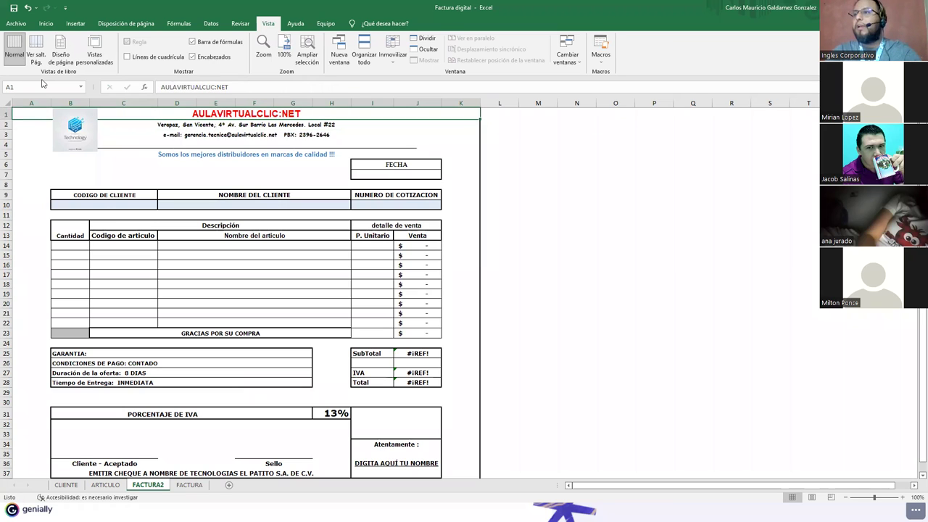
{"action": "key", "text": "F2"}
{"action": "key", "text": "BackSpace"}
{"action": "key", "text": "BackSpace"}
{"action": "key", "text": "BackSpace"}
{"action": "key", "text": "BackSpace"}
{"action": "type", "text": ".NET"}
{"action": "key", "text": "Return"}
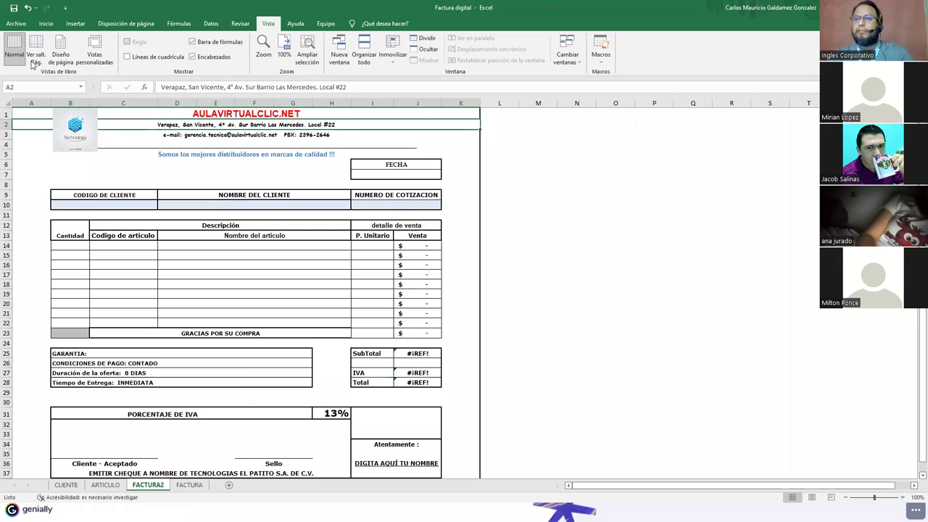
{"action": "left_click", "coordinate": [70, 136]}
{"action": "key", "text": "Delete"}
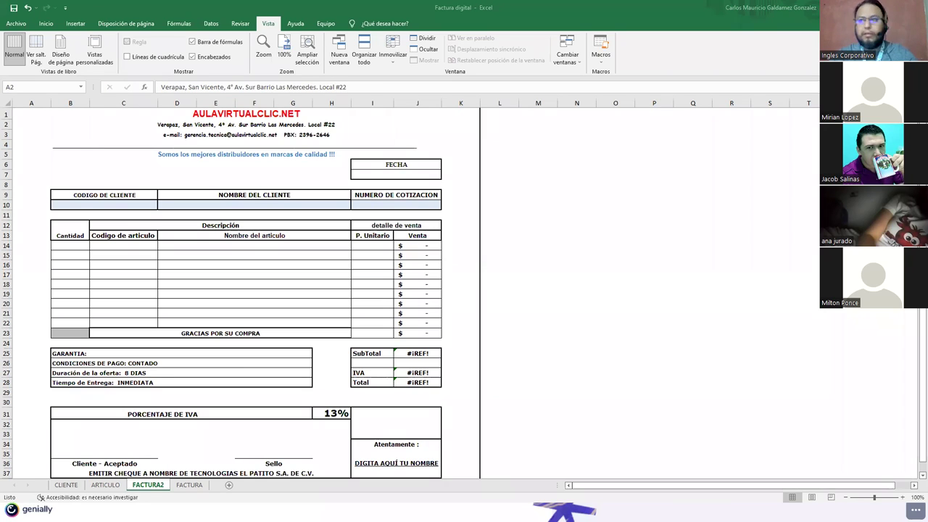
Step: Paste the AVC logo and position it over A1:B4 at the invoice's top-left
{"action": "left_click", "coordinate": [29, 125]}
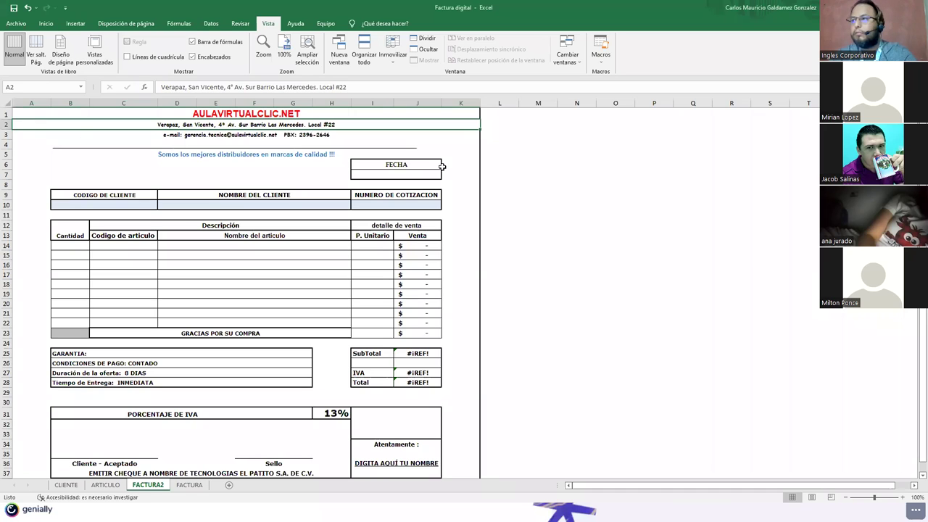
{"action": "left_click", "coordinate": [522, 161]}
{"action": "key", "text": "ctrl+v"}
{"action": "left_click_drag", "start_coordinate": [611, 179], "coordinate": [98, 138]}
{"action": "left_click", "coordinate": [566, 234]}
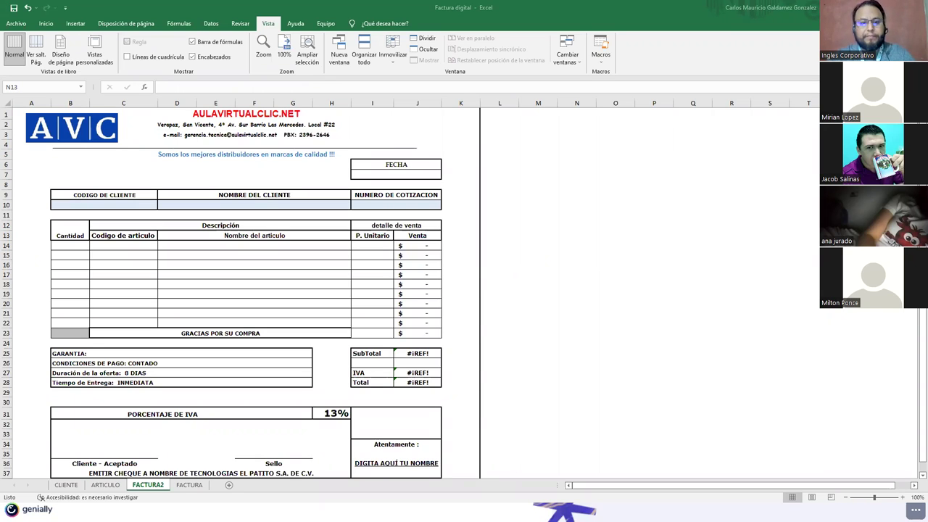
{"action": "left_click", "coordinate": [391, 175]}
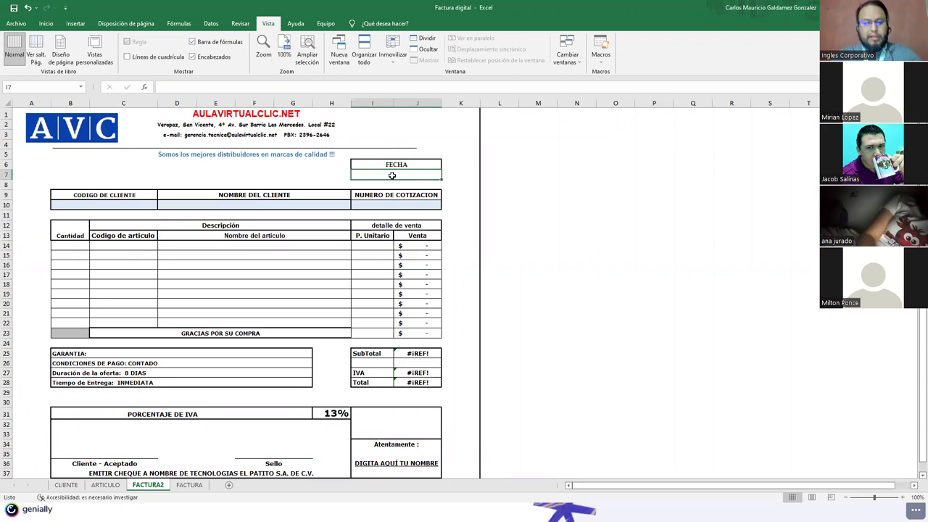
Step: Enter =AHORA() in the FECHA cell I7 so it shows 22-mar-2022
{"action": "type", "text": "=ahora"}
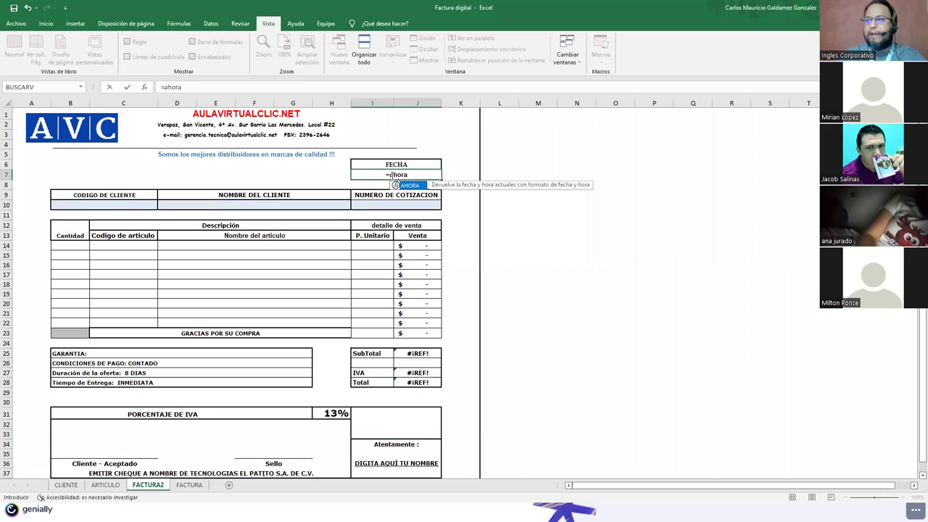
{"action": "key", "text": "Tab"}
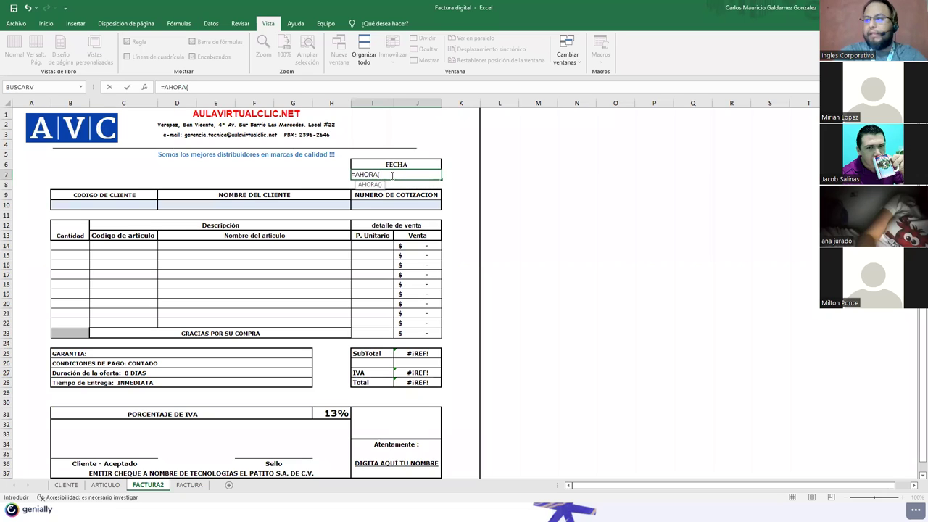
{"action": "key", "text": "ctrl+Return"}
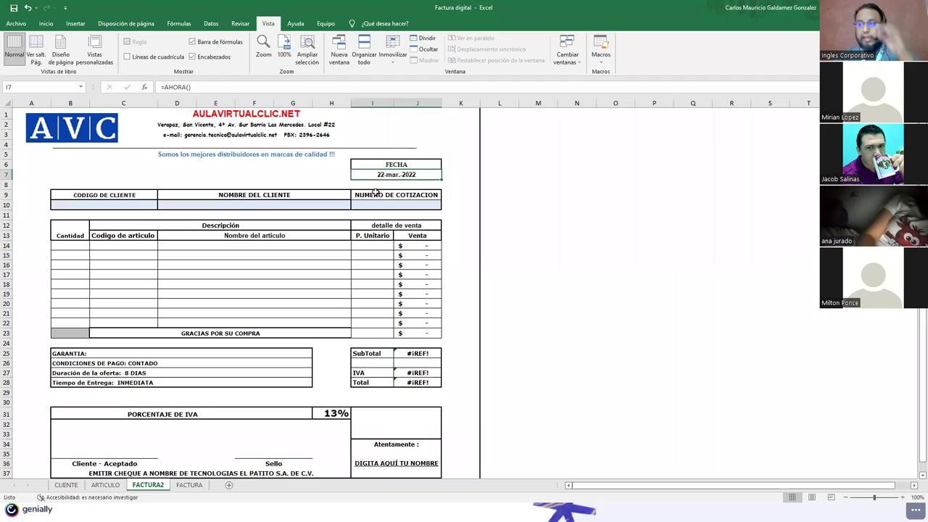
{"action": "right_click", "coordinate": [398, 174]}
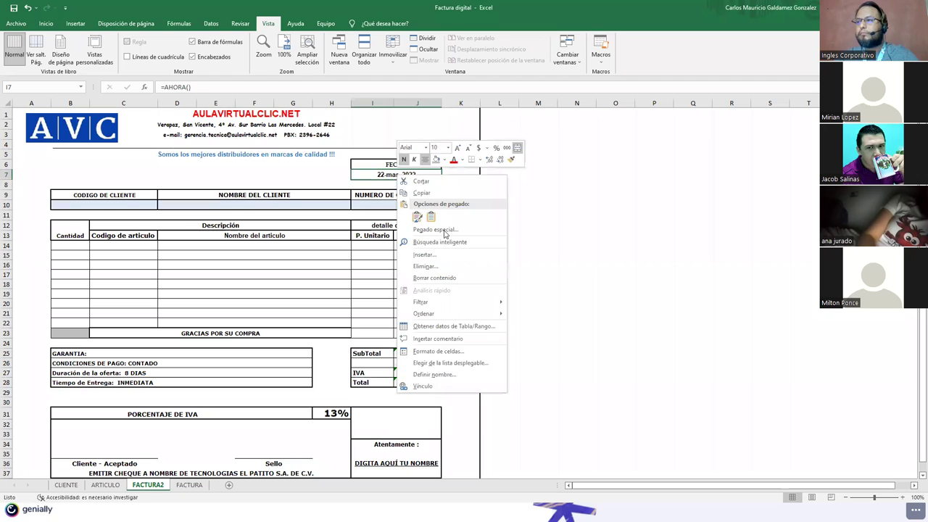
{"action": "left_click", "coordinate": [373, 175]}
{"action": "left_click", "coordinate": [164, 87]}
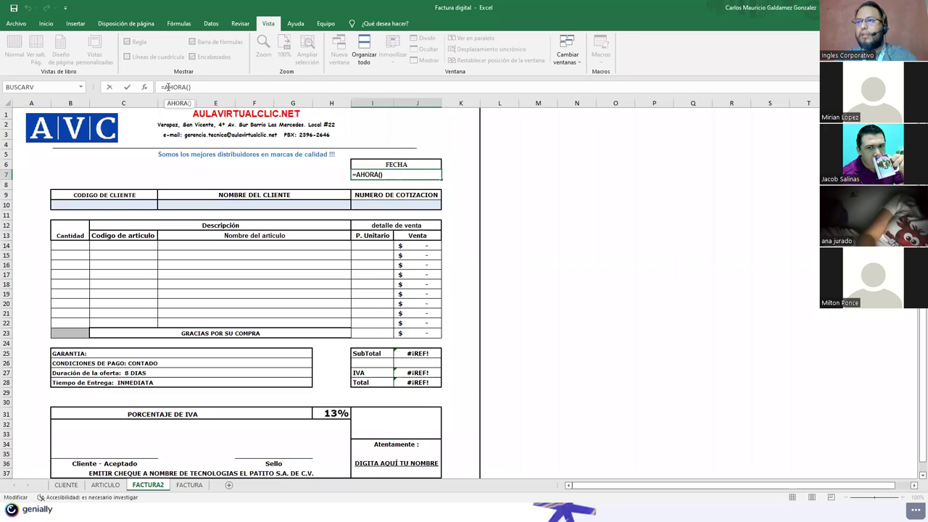
{"action": "left_click_drag", "start_coordinate": [163, 87], "coordinate": [198, 88]}
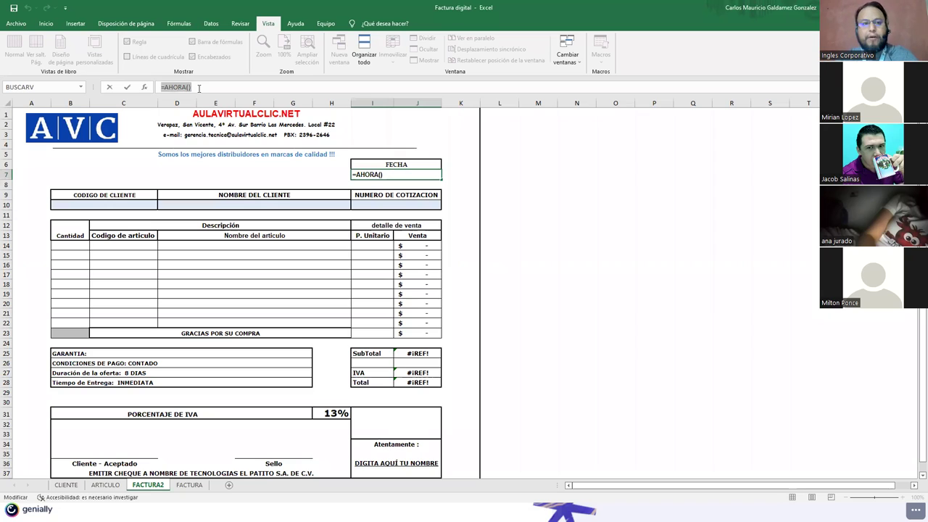
{"action": "left_click", "coordinate": [187, 88]}
{"action": "left_click", "coordinate": [387, 175]}
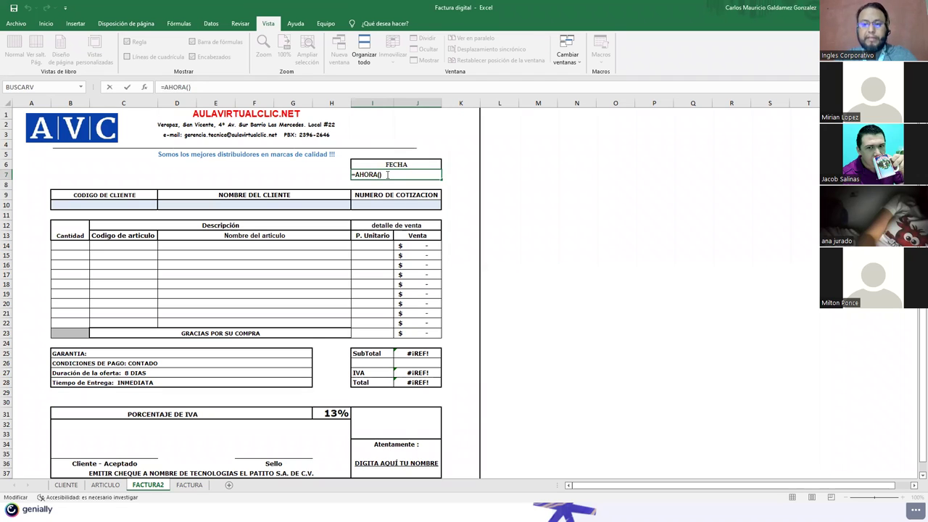
{"action": "key", "text": "Return"}
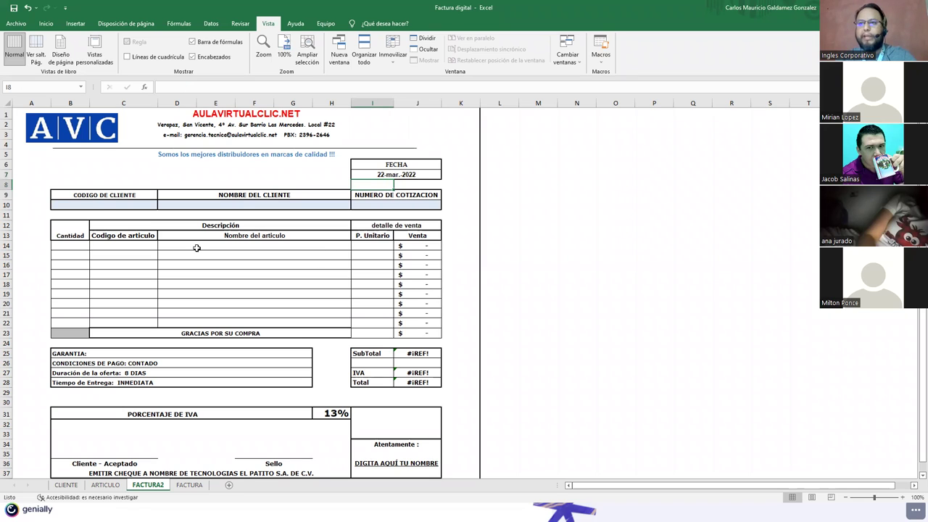
{"action": "left_click", "coordinate": [93, 207]}
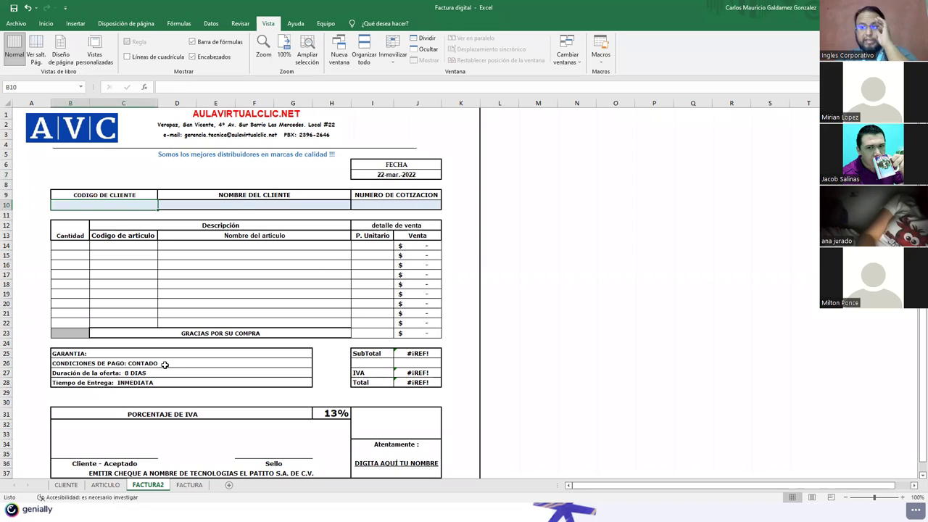
{"action": "left_click", "coordinate": [65, 485]}
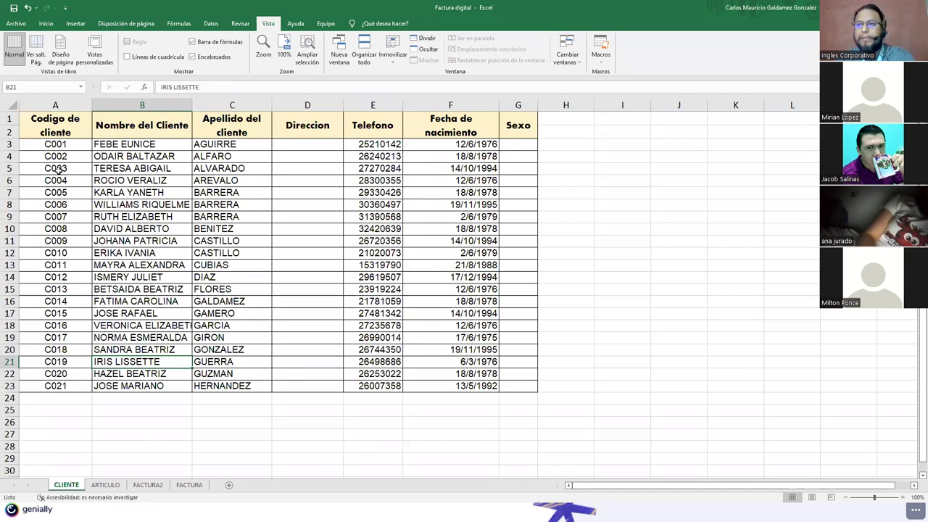
{"action": "left_click", "coordinate": [57, 168]}
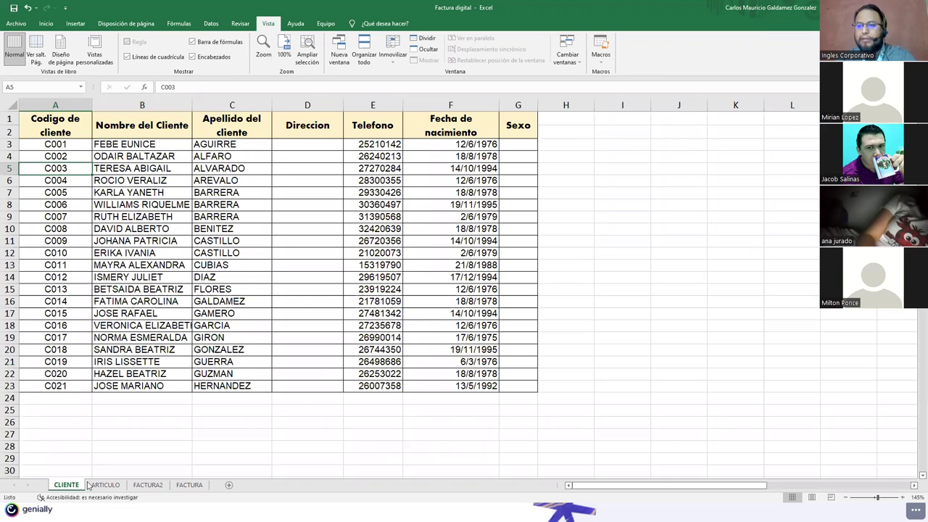
{"action": "left_click", "coordinate": [155, 485]}
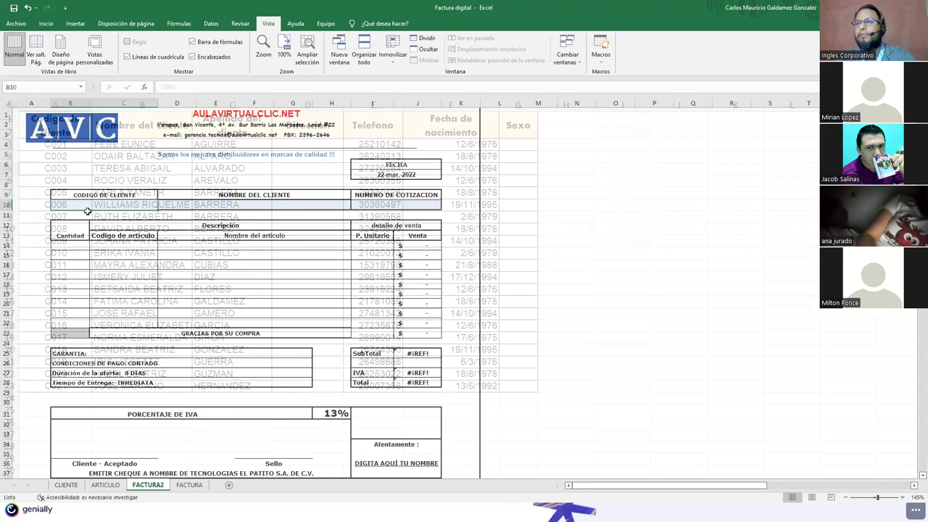
Step: Give B10 a Lista data validation sourced from CLIENTE!$A$3:$A$23
{"action": "left_click", "coordinate": [275, 55]}
{"action": "left_click", "coordinate": [211, 23]}
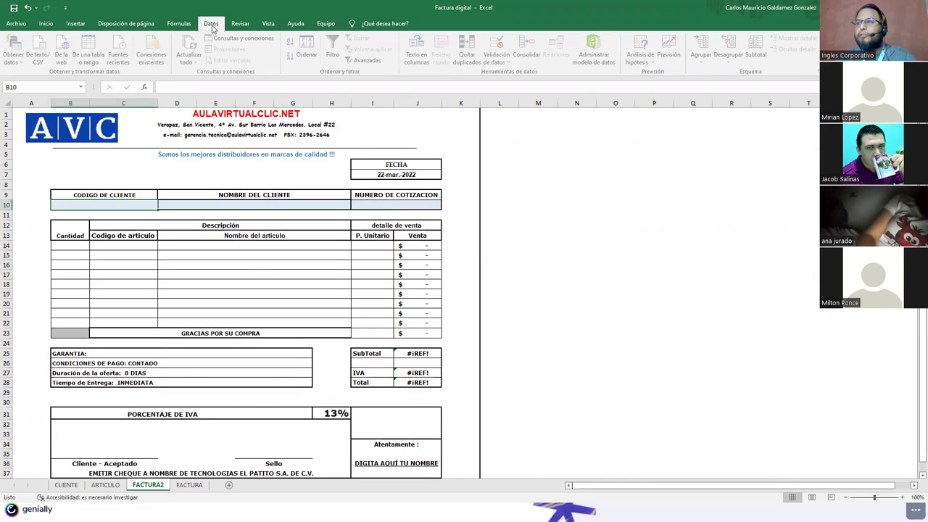
{"action": "double_click", "coordinate": [211, 24]}
{"action": "left_click", "coordinate": [210, 26]}
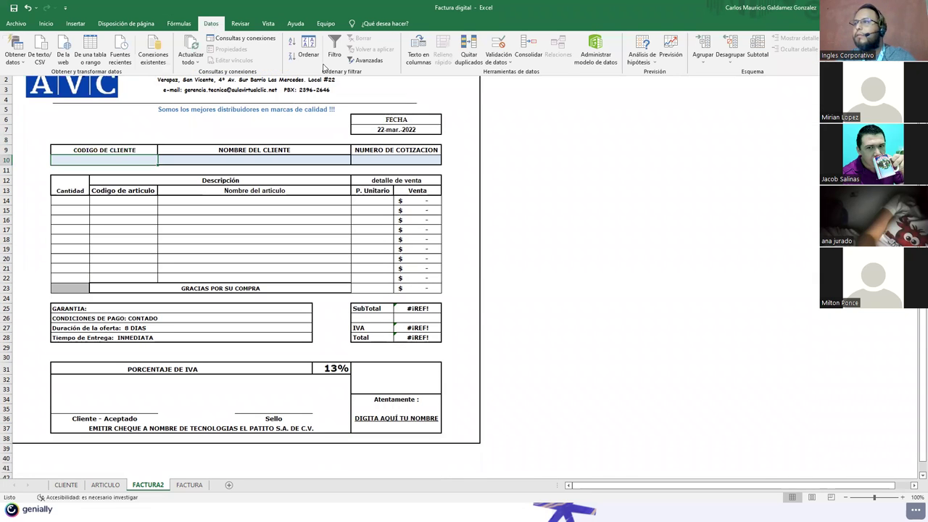
{"action": "left_click", "coordinate": [490, 46]}
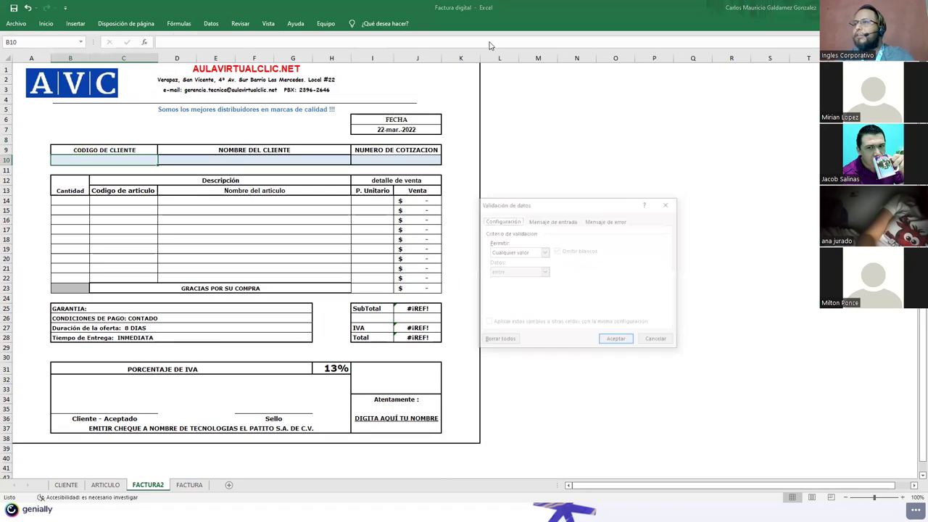
{"action": "left_click", "coordinate": [544, 253]}
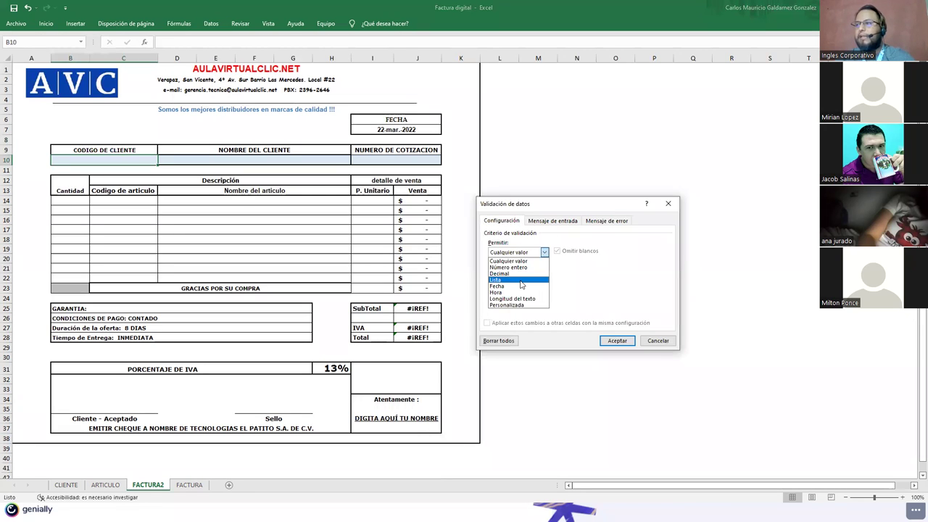
{"action": "left_click", "coordinate": [521, 281]}
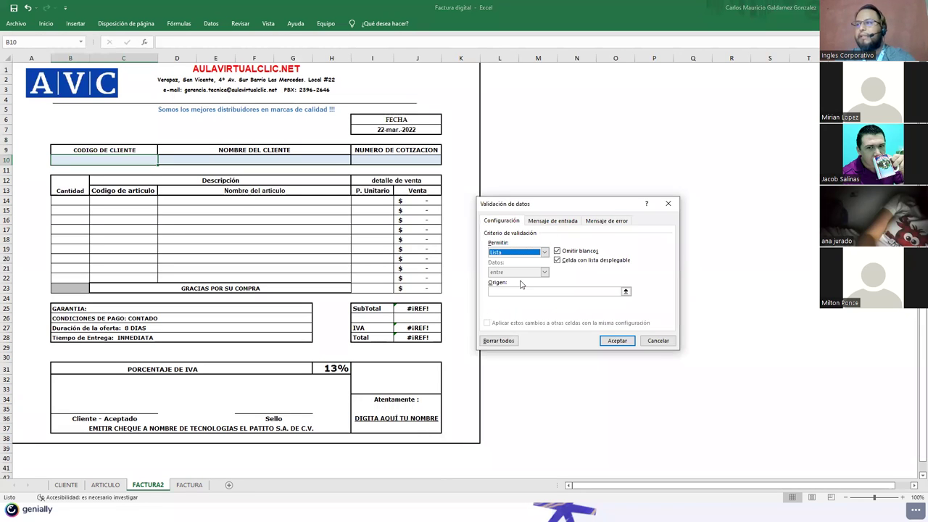
{"action": "left_click", "coordinate": [625, 291]}
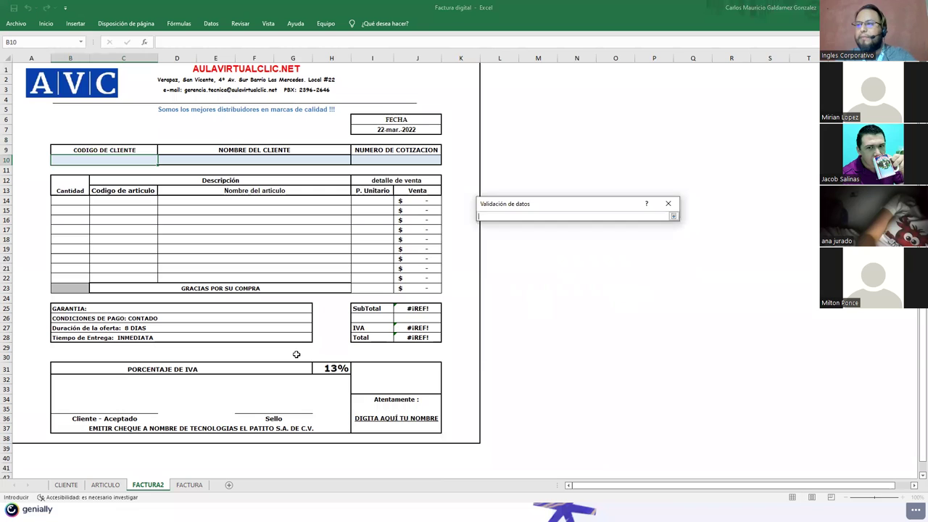
{"action": "left_click", "coordinate": [73, 485]}
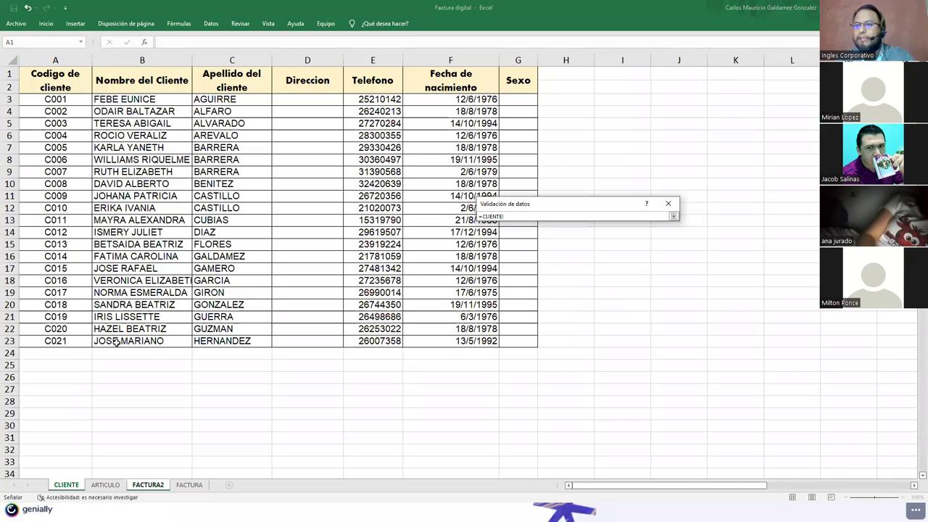
{"action": "left_click", "coordinate": [672, 217]}
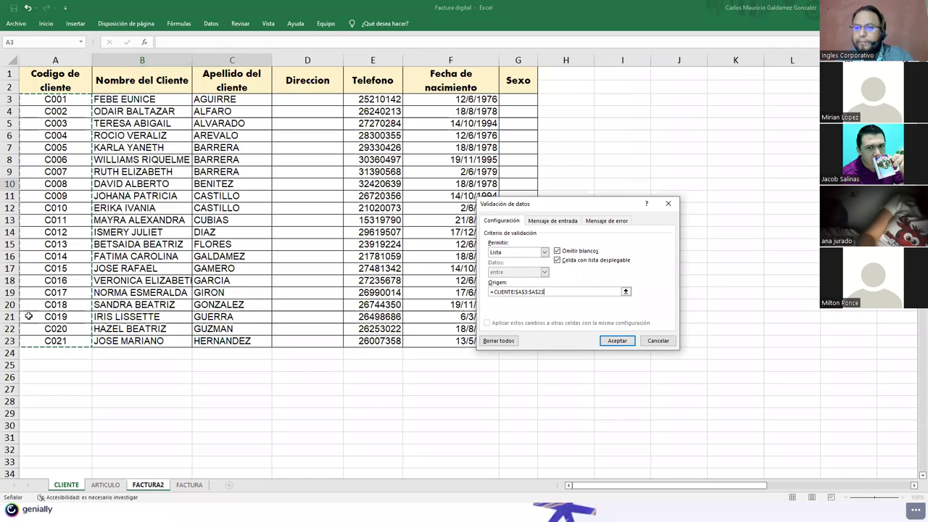
{"action": "left_click", "coordinate": [617, 341]}
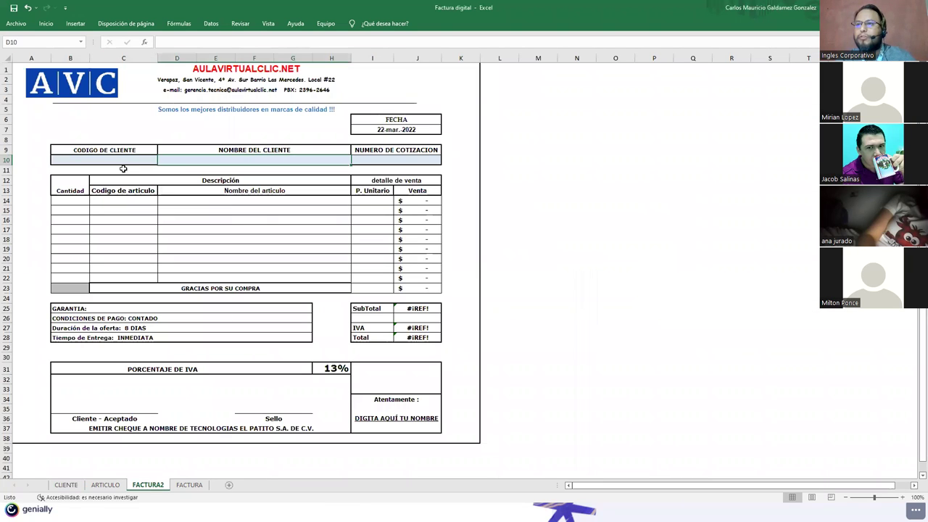
Step: Choose client code C001 from B10's dropdown list
{"action": "left_click", "coordinate": [162, 161]}
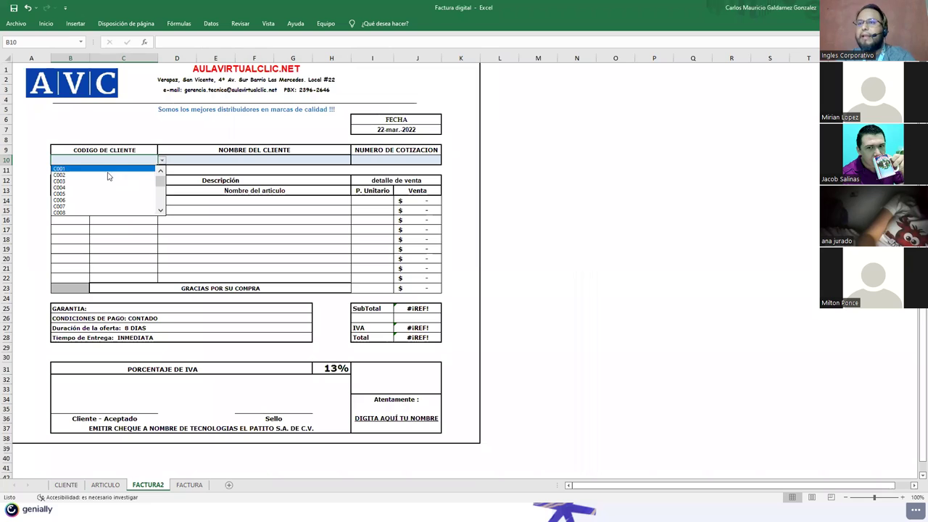
{"action": "left_click_drag", "start_coordinate": [159, 178], "coordinate": [156, 219]}
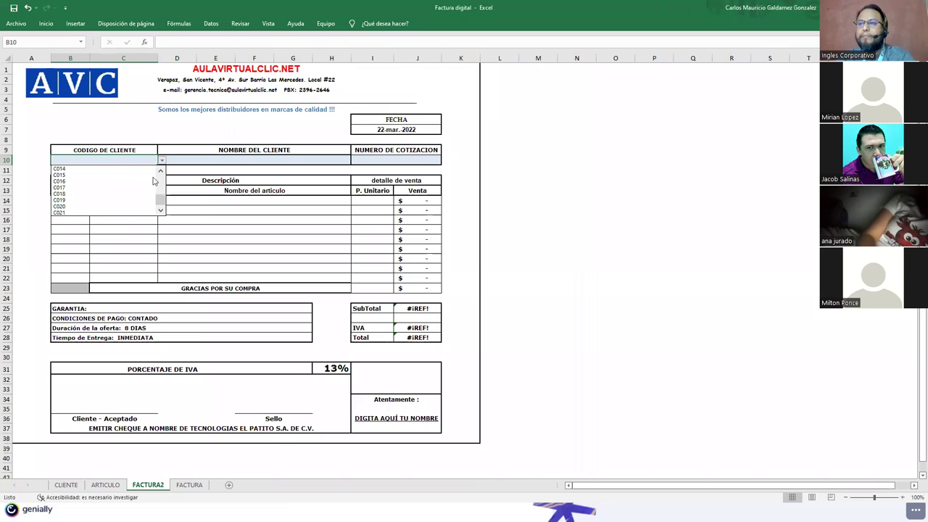
{"action": "scroll", "coordinate": [166, 179], "scroll_direction": "up", "scroll_amount": 5}
{"action": "left_click", "coordinate": [102, 168]}
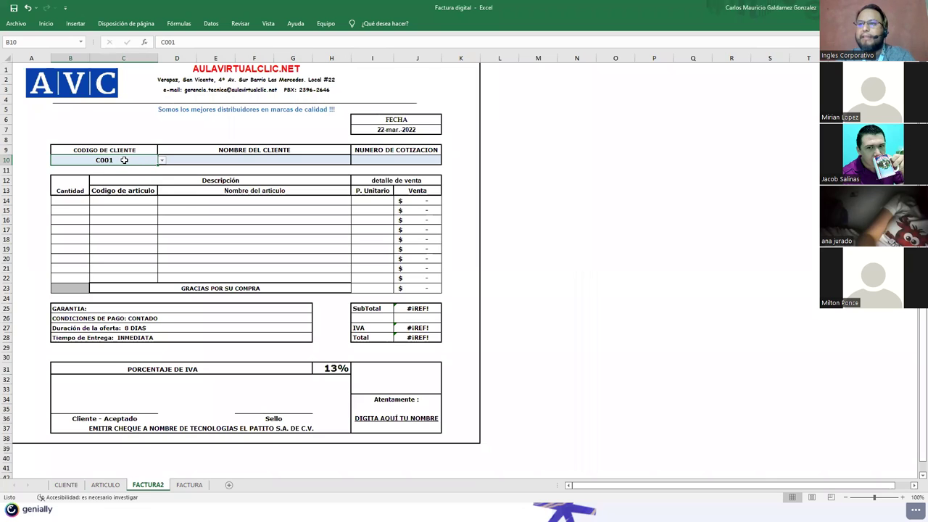
{"action": "left_click", "coordinate": [192, 159]}
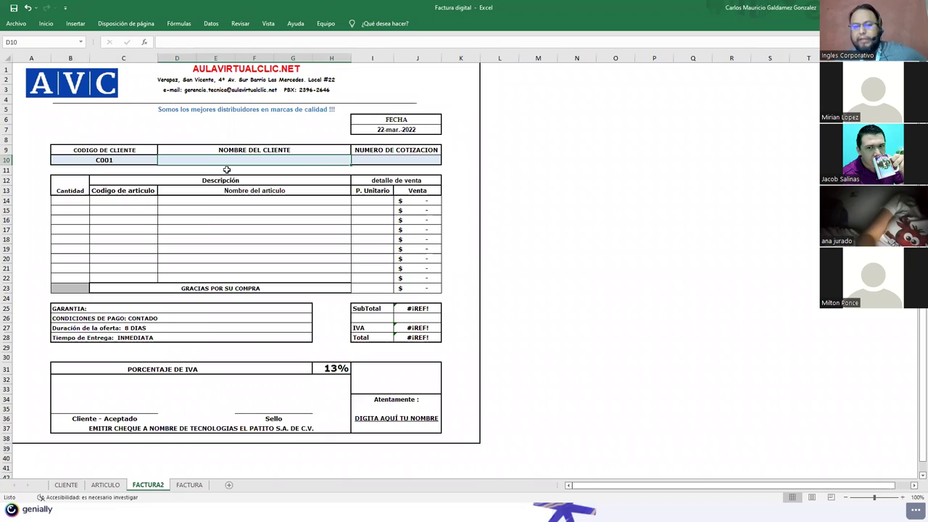
Step: Start a BUSCARV formula in D10 with B10 as the lookup value
{"action": "type", "text": "="}
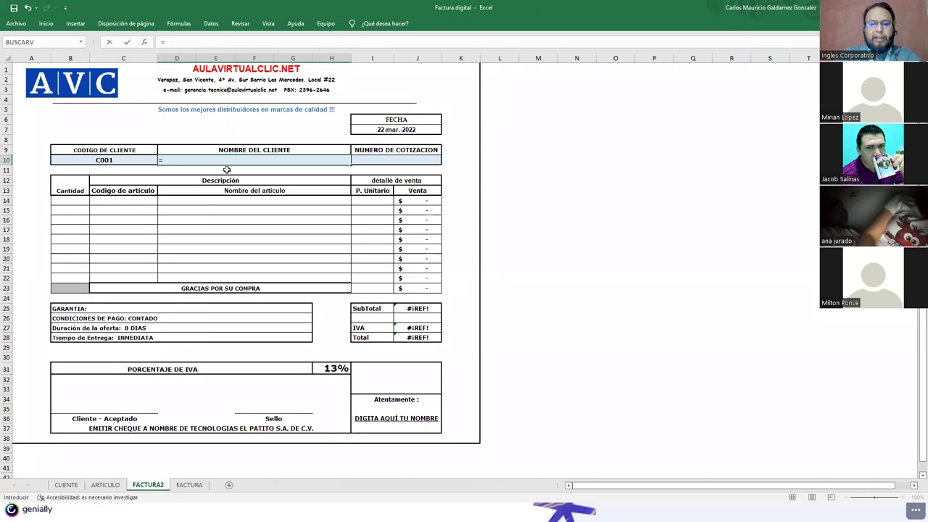
{"action": "type", "text": "bu"}
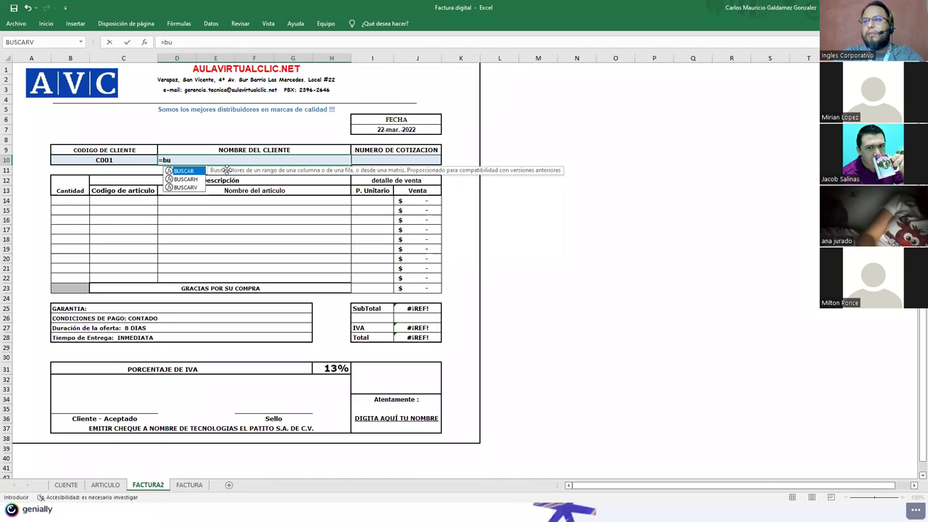
{"action": "key", "text": "Down"}
{"action": "key", "text": "Down"}
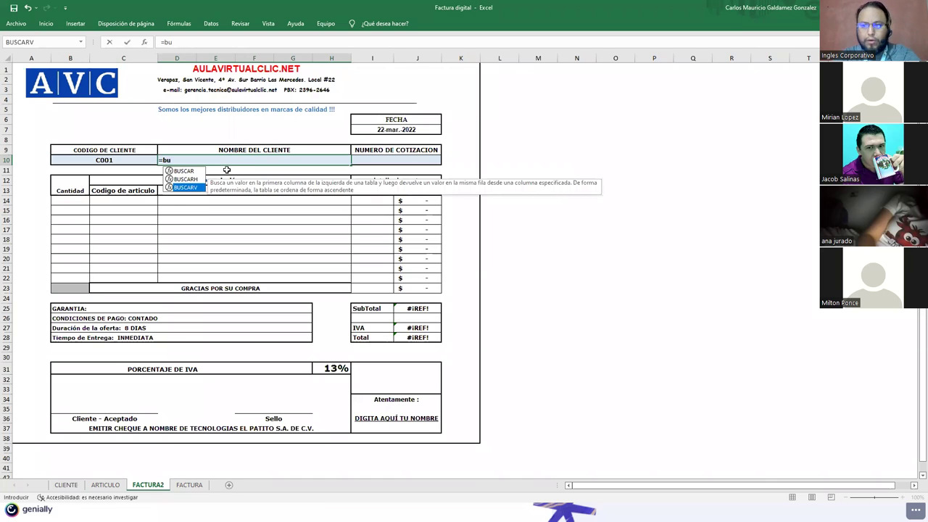
{"action": "key", "text": "Tab"}
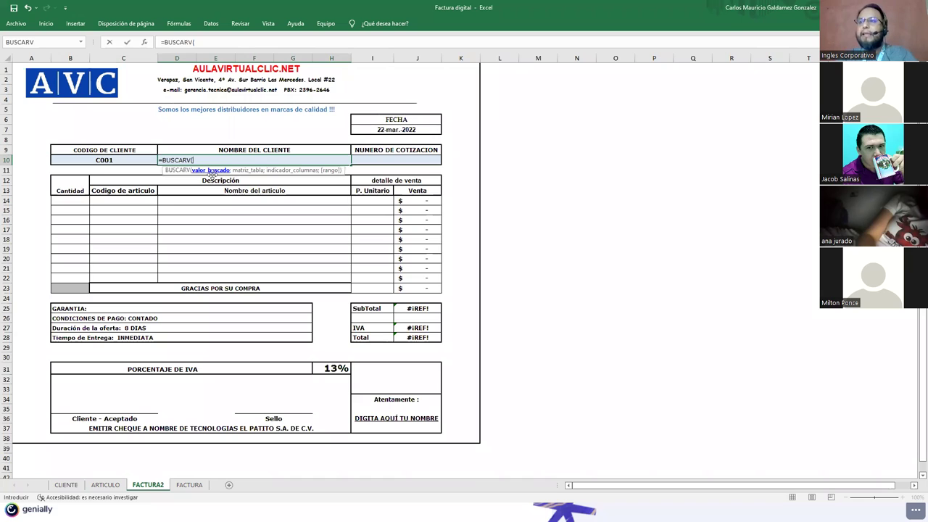
{"action": "left_click", "coordinate": [102, 160]}
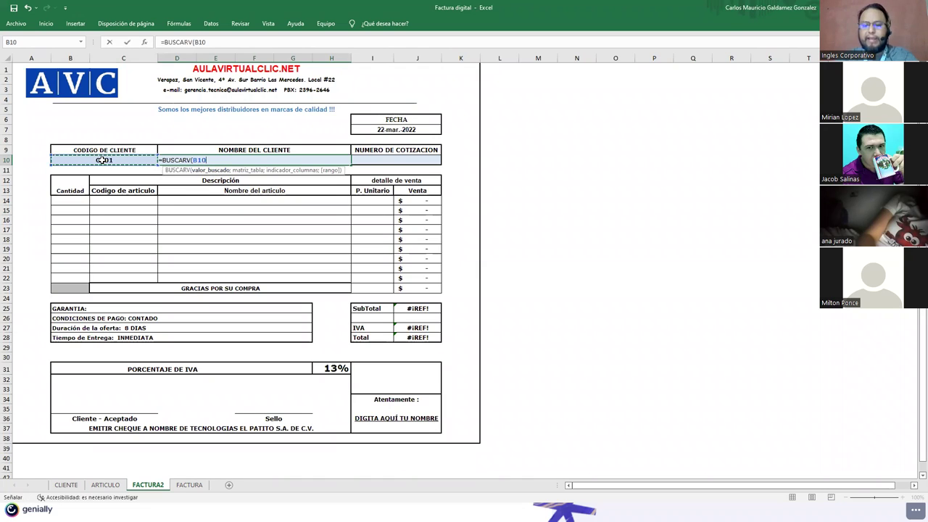
{"action": "type", "text": ";"}
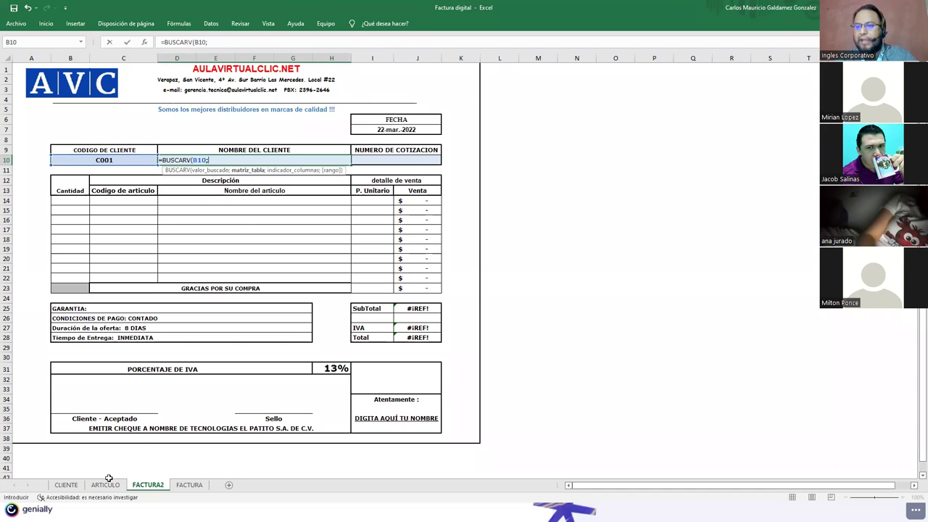
{"action": "left_click", "coordinate": [69, 484]}
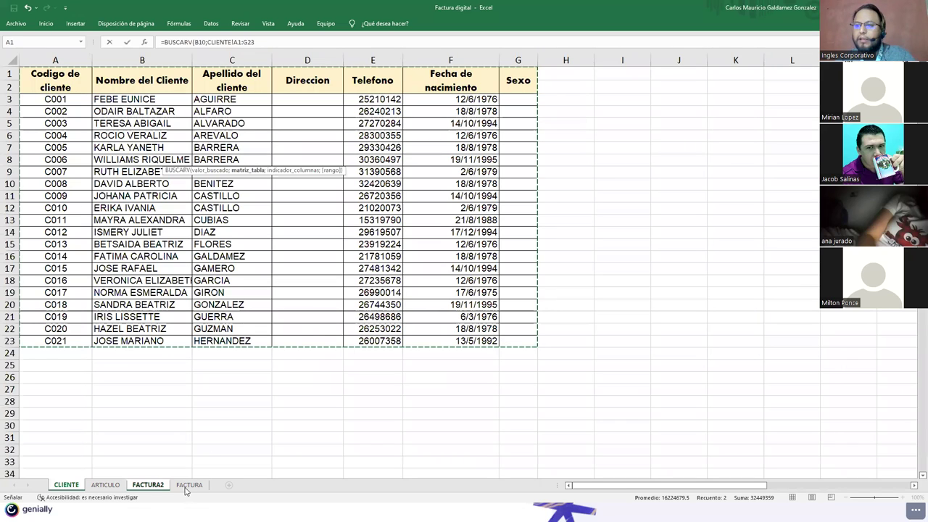
{"action": "left_click", "coordinate": [147, 484]}
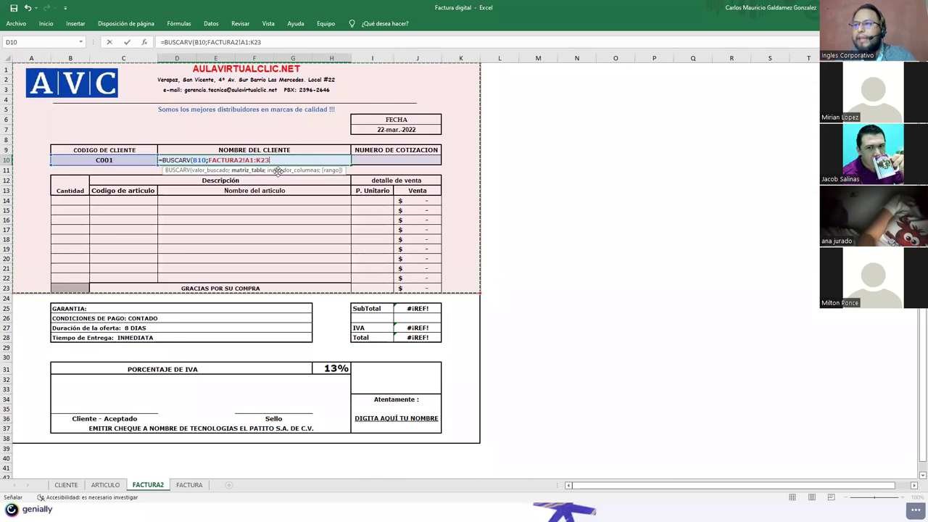
{"action": "left_click", "coordinate": [67, 485]}
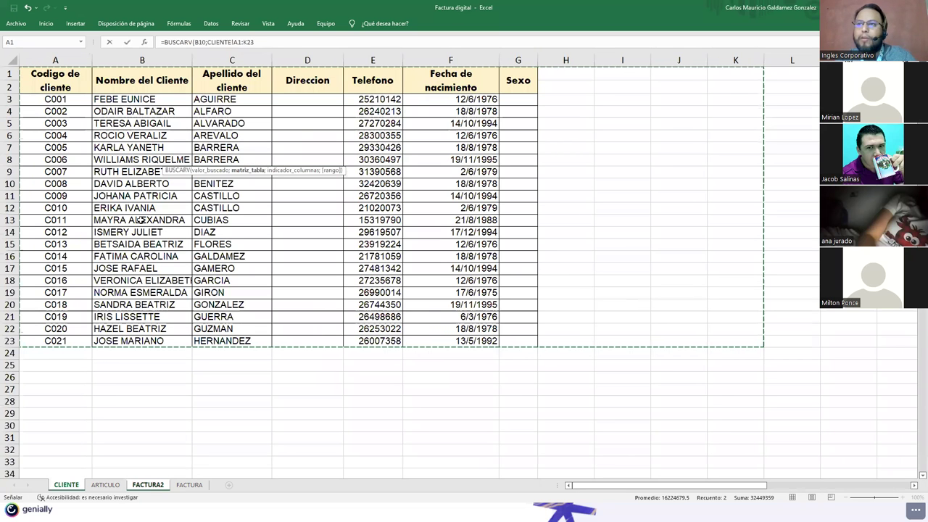
{"action": "left_click", "coordinate": [149, 486]}
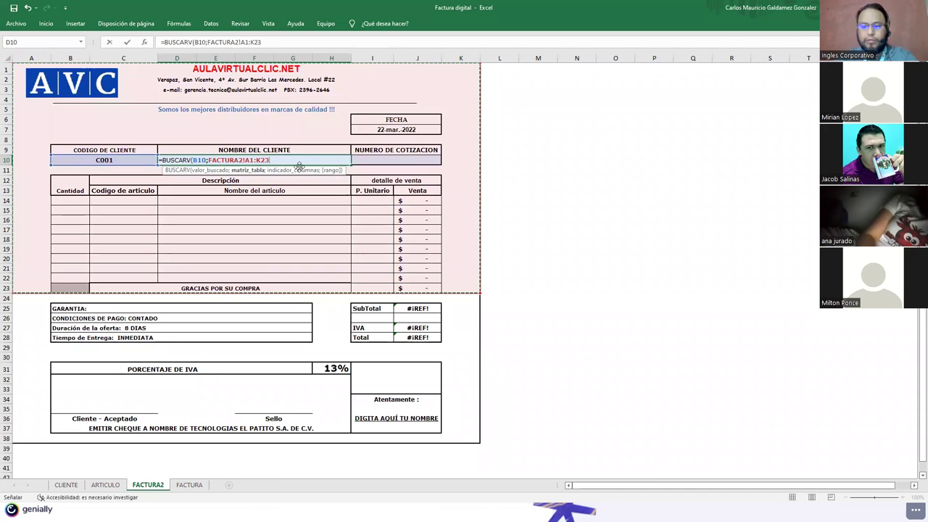
Step: Add the FACTURA2!A1:K23 range, column 2 and F, triggering Excel's formula-problem warning
{"action": "type", "text": ";2"}
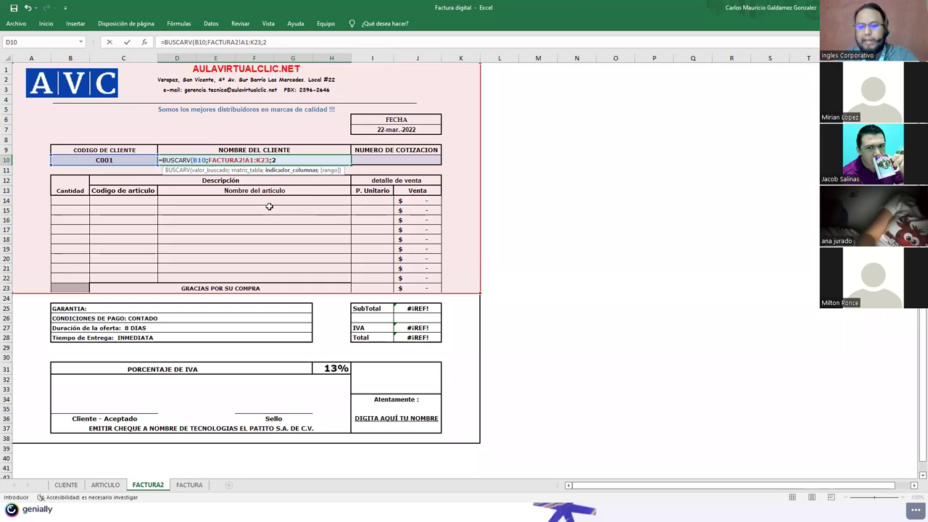
{"action": "type", "text": ";"}
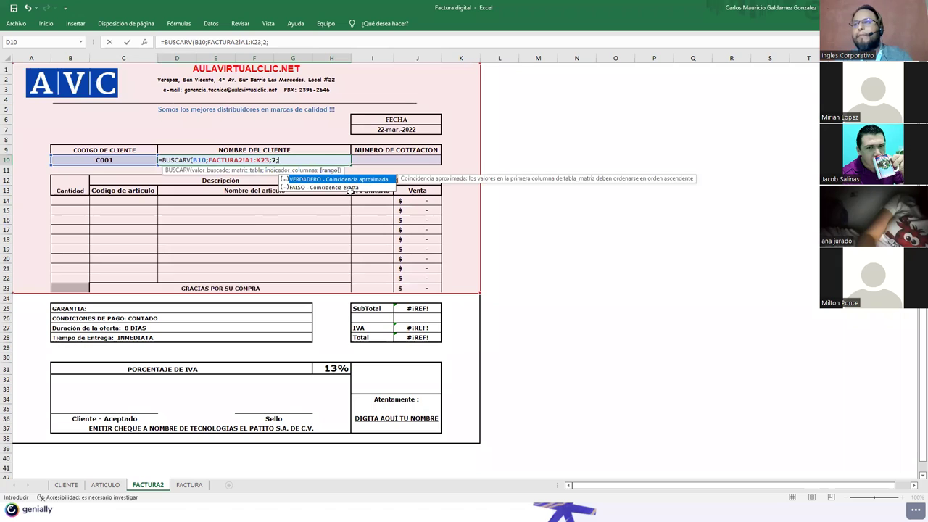
{"action": "left_click", "coordinate": [349, 190]}
{"action": "left_click", "coordinate": [330, 160]}
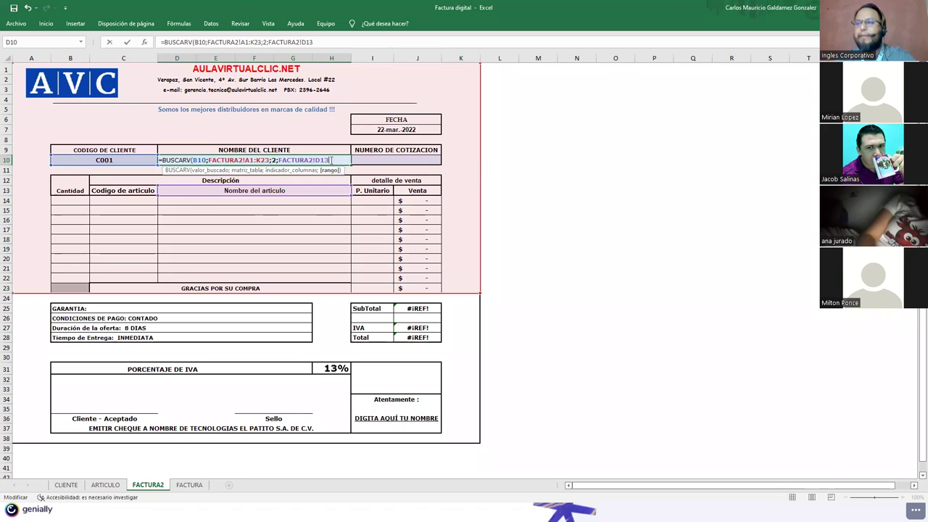
{"action": "key", "text": "BackSpace"}
{"action": "key", "text": "BackSpace"}
{"action": "key", "text": "BackSpace"}
{"action": "key", "text": "BackSpace"}
{"action": "key", "text": "BackSpace"}
{"action": "key", "text": "BackSpace"}
{"action": "key", "text": "BackSpace"}
{"action": "key", "text": "BackSpace"}
{"action": "key", "text": "BackSpace"}
{"action": "key", "text": "BackSpace"}
{"action": "key", "text": "BackSpace"}
{"action": "key", "text": "BackSpace"}
{"action": "type", "text": "F"}
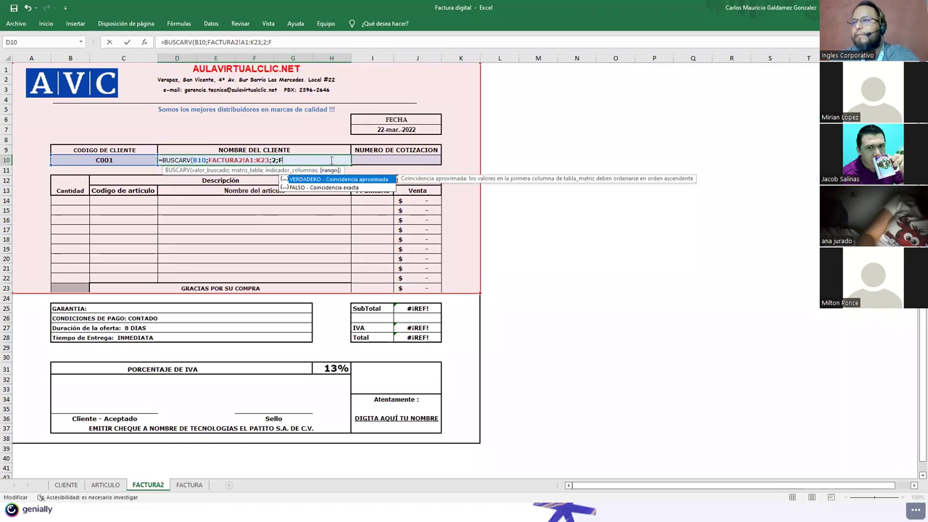
{"action": "key", "text": "Return"}
{"action": "key", "text": "Return"}
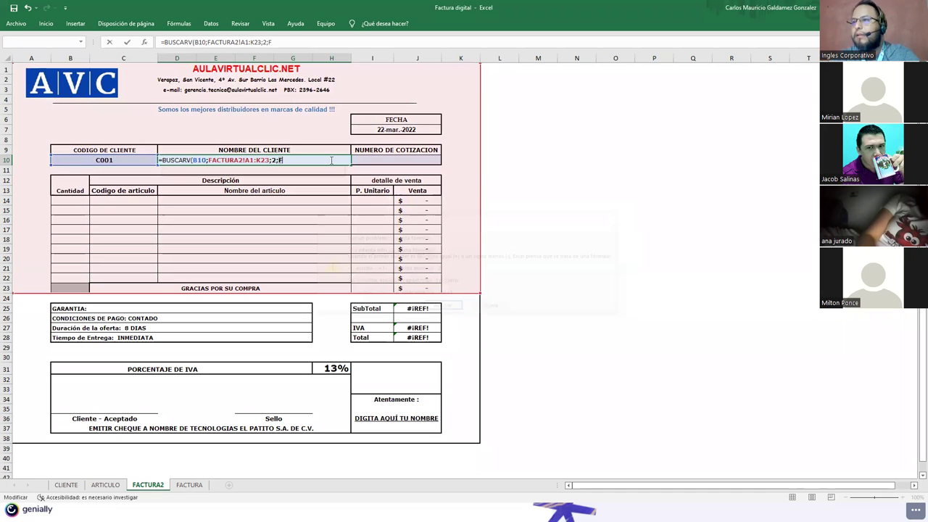
{"action": "key", "text": "Return"}
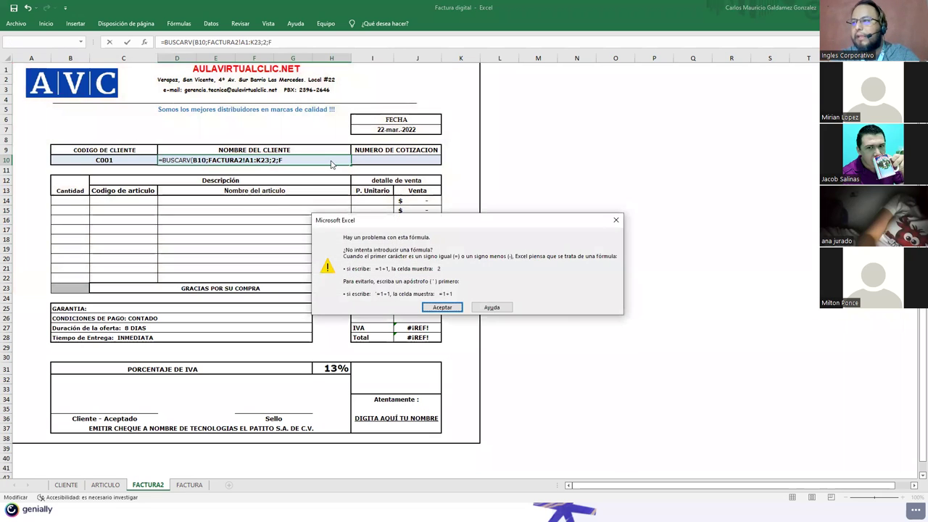
{"action": "key", "text": "Return"}
Step: Finish the D10 lookup with FALSO) and commit it, then reopen the formula
{"action": "type", "text": "ALSO"}
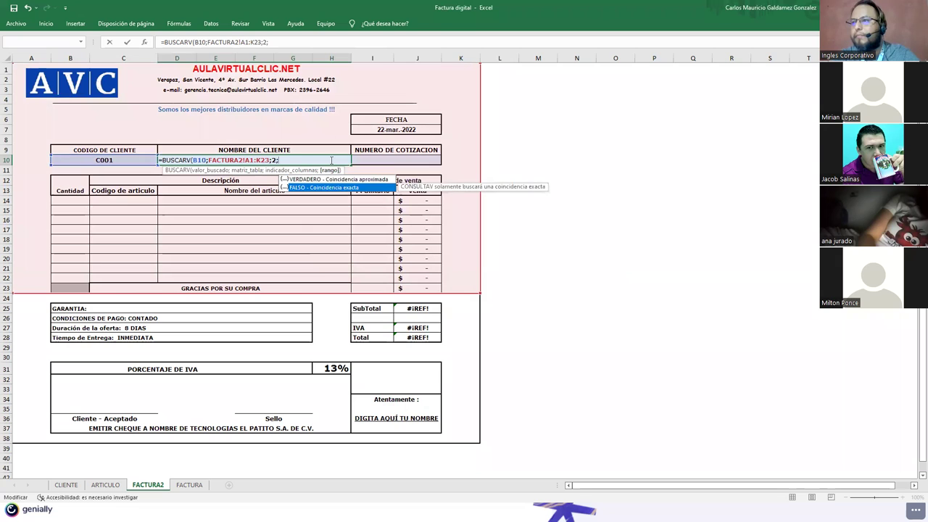
{"action": "type", "text": ")"}
{"action": "key", "text": "Return"}
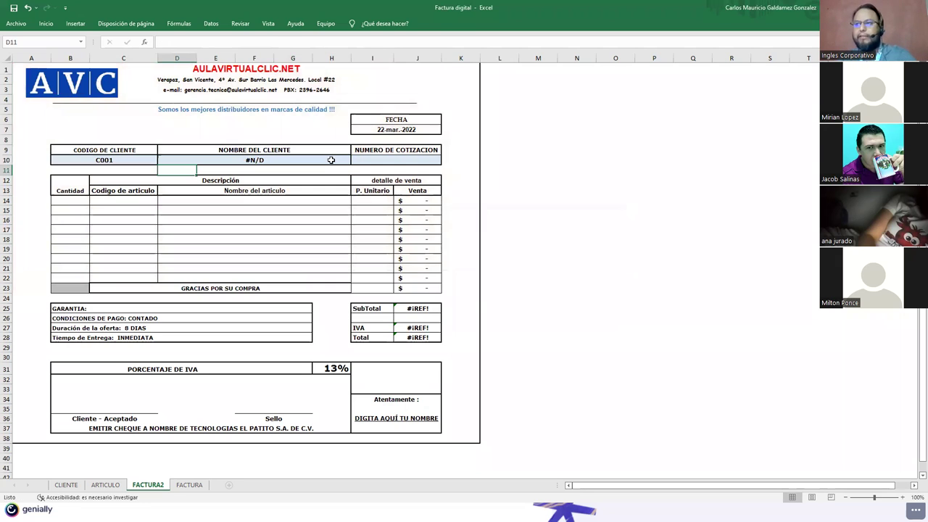
{"action": "left_click", "coordinate": [218, 159]}
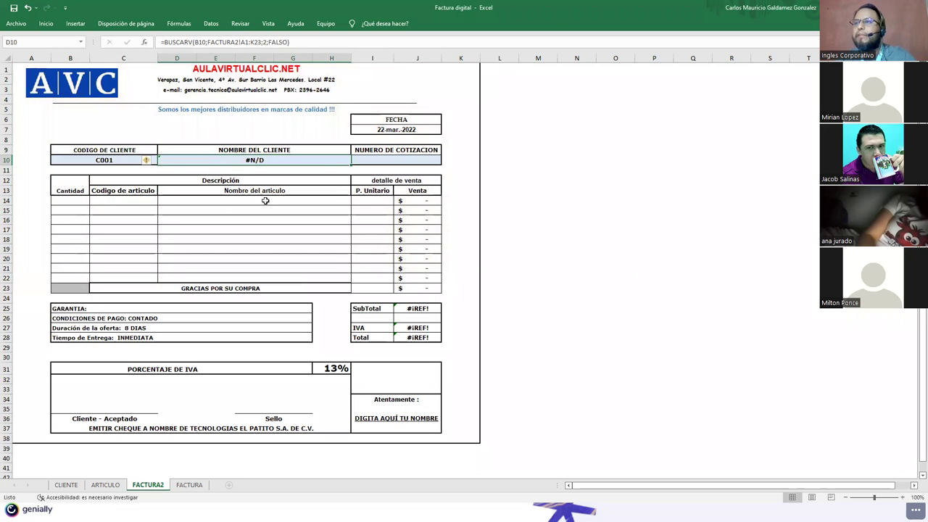
{"action": "left_click", "coordinate": [220, 42]}
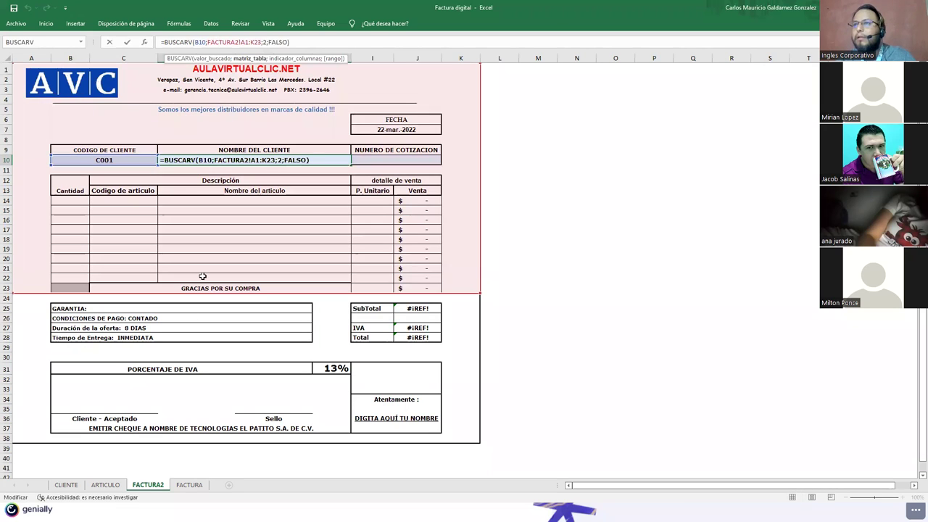
{"action": "left_click", "coordinate": [65, 485]}
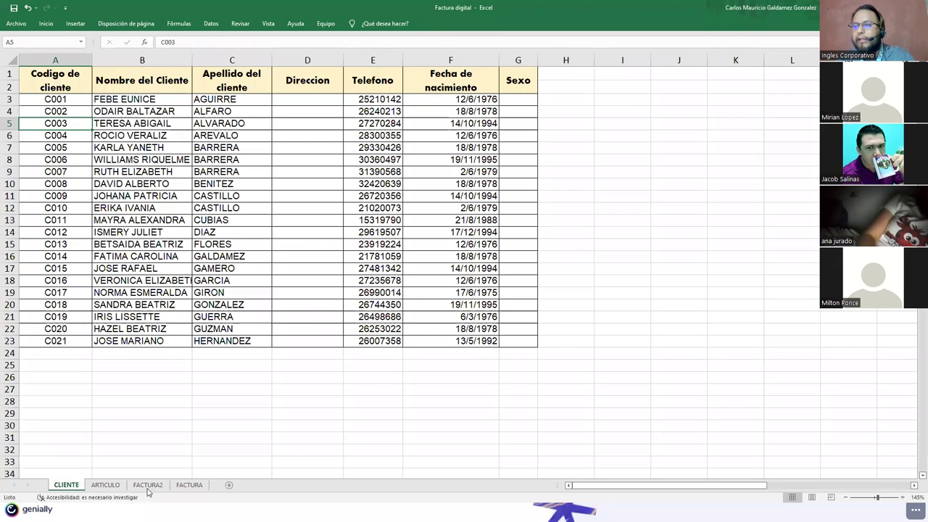
{"action": "key", "text": "ctrl+Page_Down"}
{"action": "key", "text": "ctrl+Page_Down"}
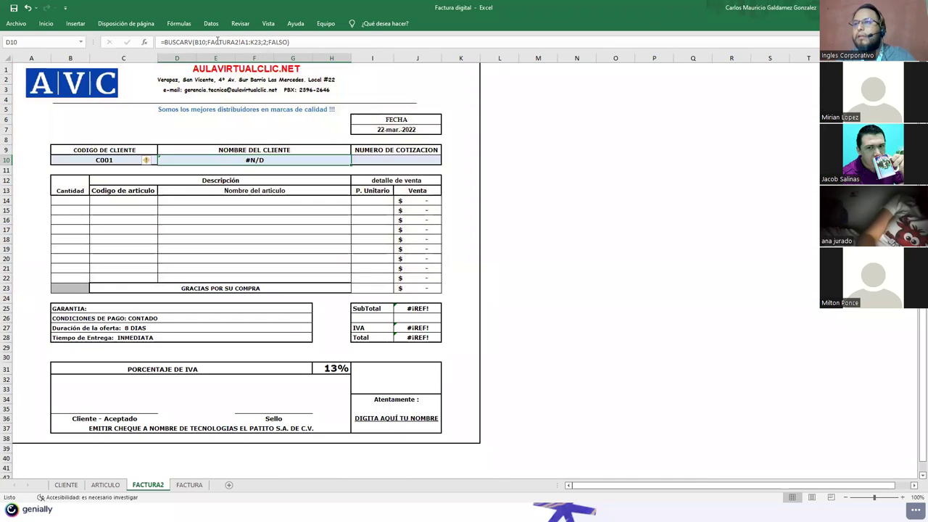
Step: Point the lookup table at CLIENTE!A1:K23 so D10 shows C001's client name
{"action": "left_click_drag", "start_coordinate": [208, 42], "coordinate": [234, 42]}
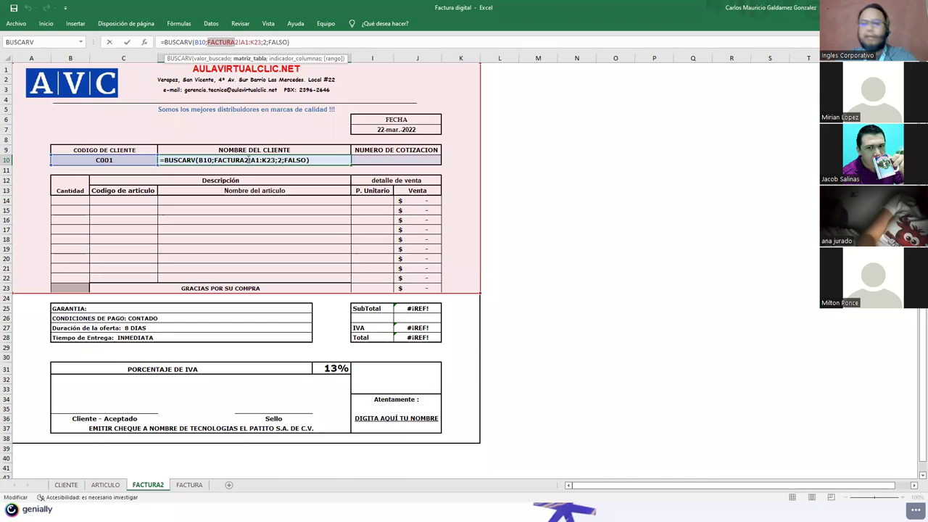
{"action": "left_click", "coordinate": [249, 160]}
{"action": "type", "text": "CLIENTE"}
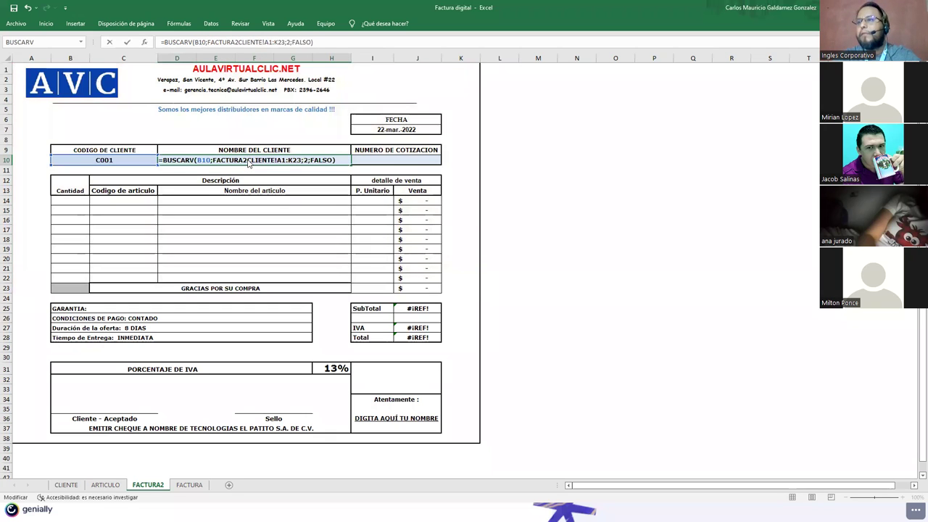
{"action": "key", "text": "Return"}
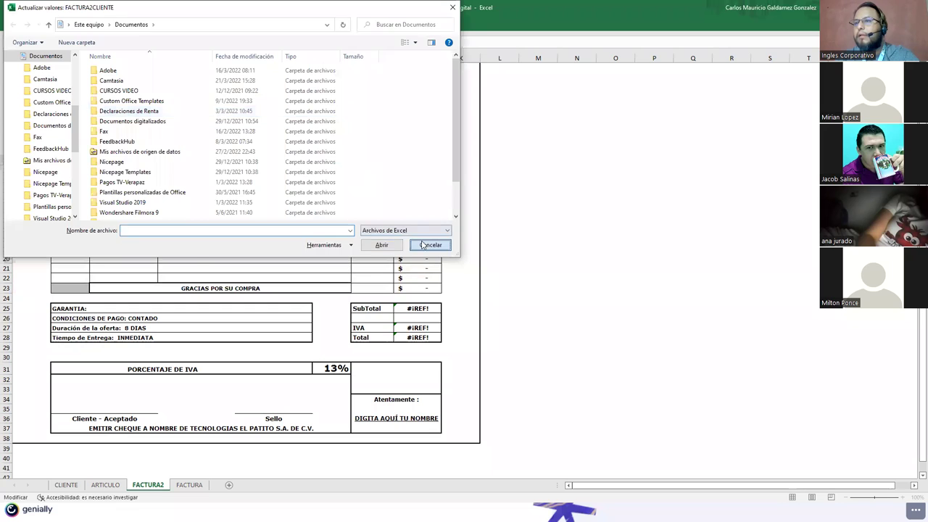
{"action": "left_click", "coordinate": [426, 247]}
{"action": "left_click", "coordinate": [197, 159]}
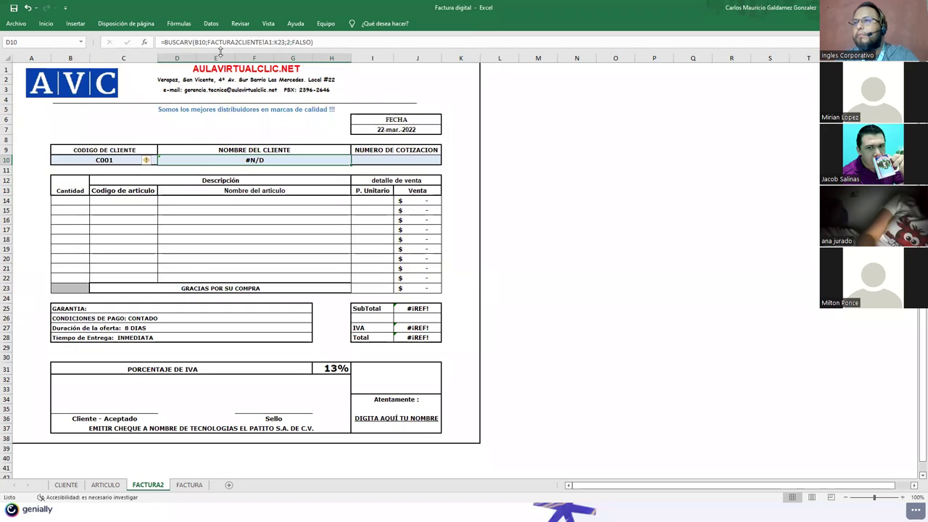
{"action": "left_click_drag", "start_coordinate": [210, 42], "coordinate": [240, 43]}
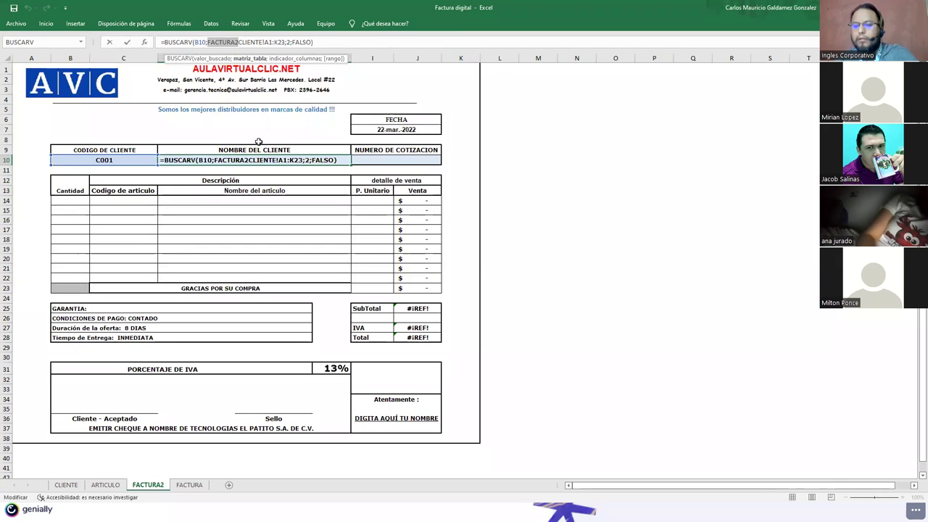
{"action": "key", "text": "BackSpace"}
{"action": "key", "text": "Return"}
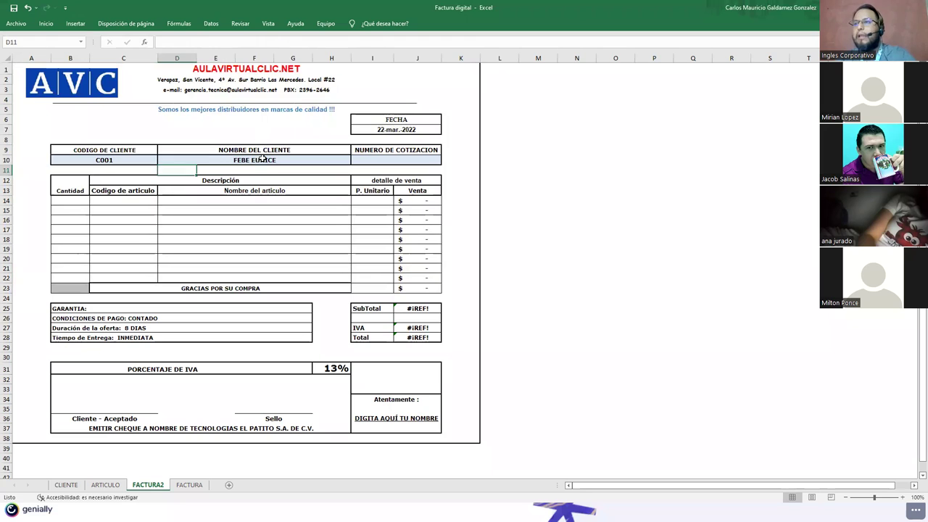
Step: Choose client code C006 from the B10 dropdown list
{"action": "left_click", "coordinate": [135, 162]}
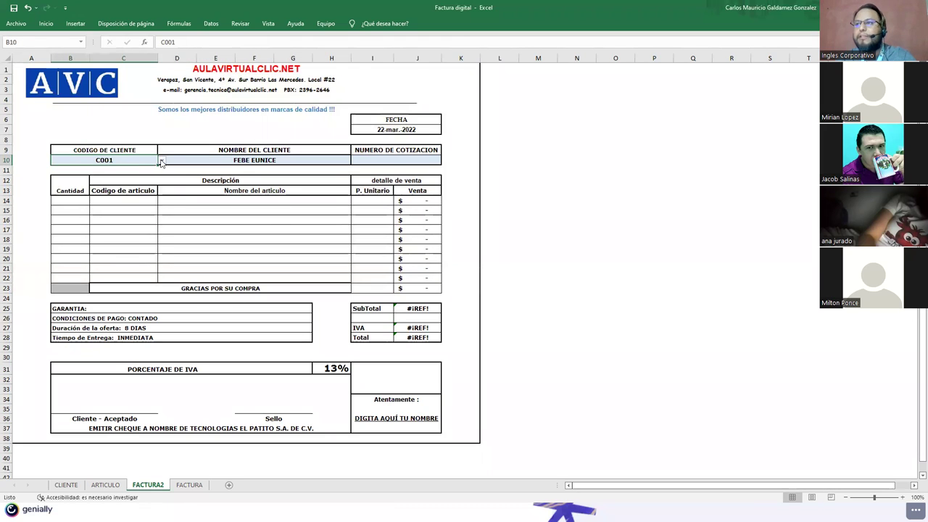
{"action": "left_click", "coordinate": [161, 162]}
{"action": "left_click", "coordinate": [110, 201]}
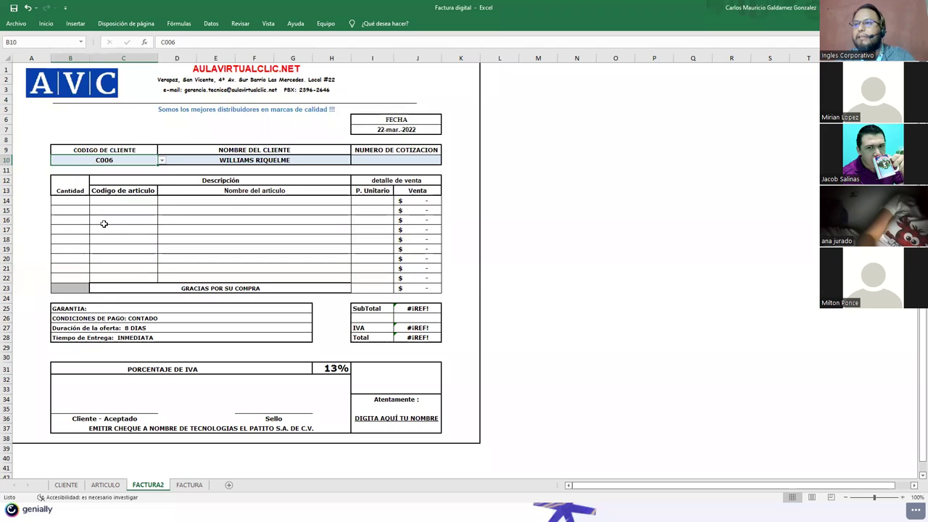
Step: Check C006's name on the CLIENTE and ARTICULO sheets, then edit D10's BUSCARV formula on FACTURA2
{"action": "left_click", "coordinate": [66, 485]}
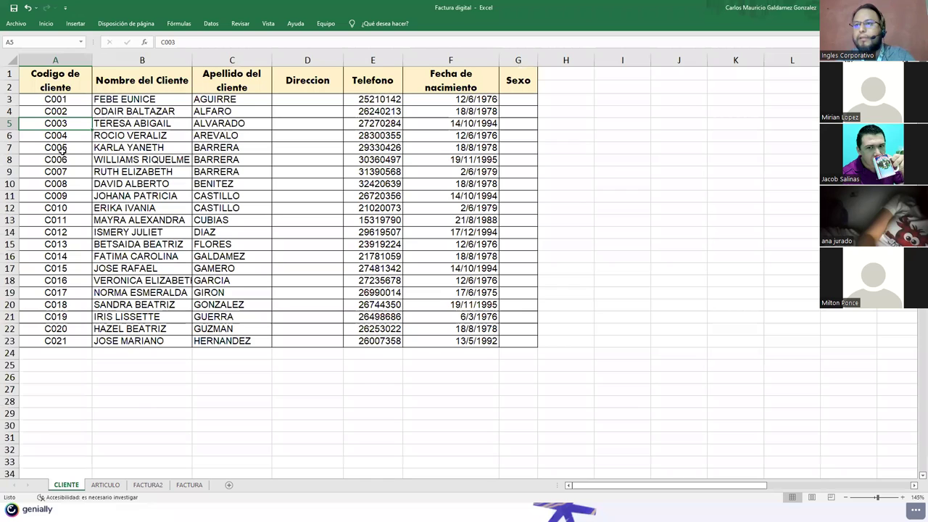
{"action": "left_click", "coordinate": [128, 162]}
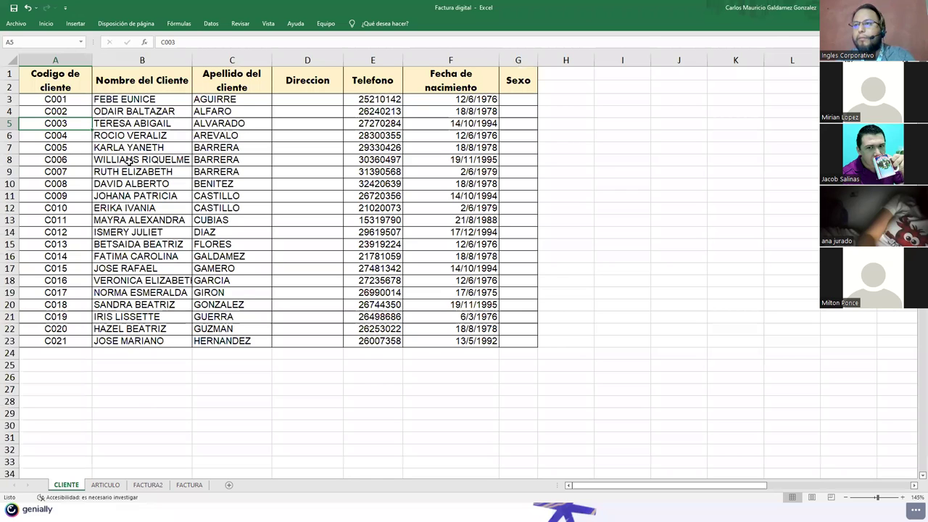
{"action": "left_click", "coordinate": [105, 485]}
{"action": "left_click", "coordinate": [148, 485]}
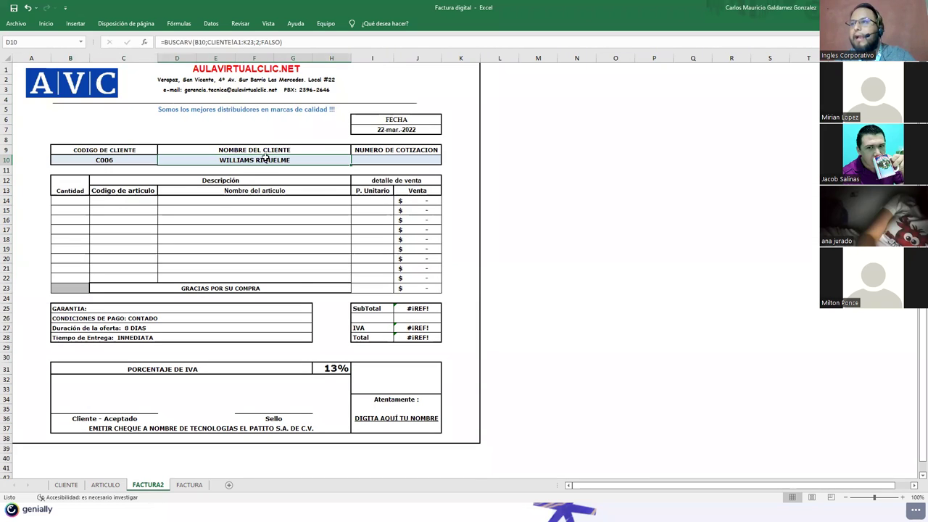
{"action": "left_click", "coordinate": [221, 42]}
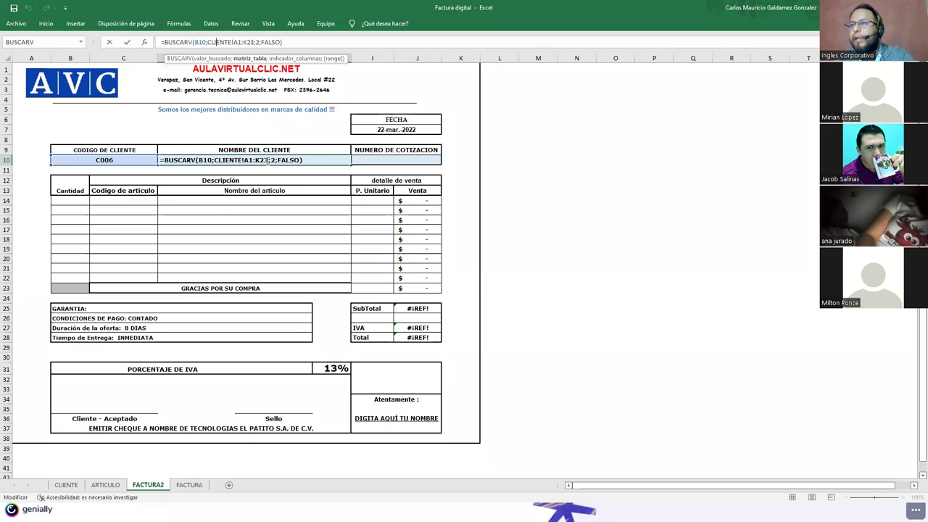
{"action": "left_click", "coordinate": [268, 161]}
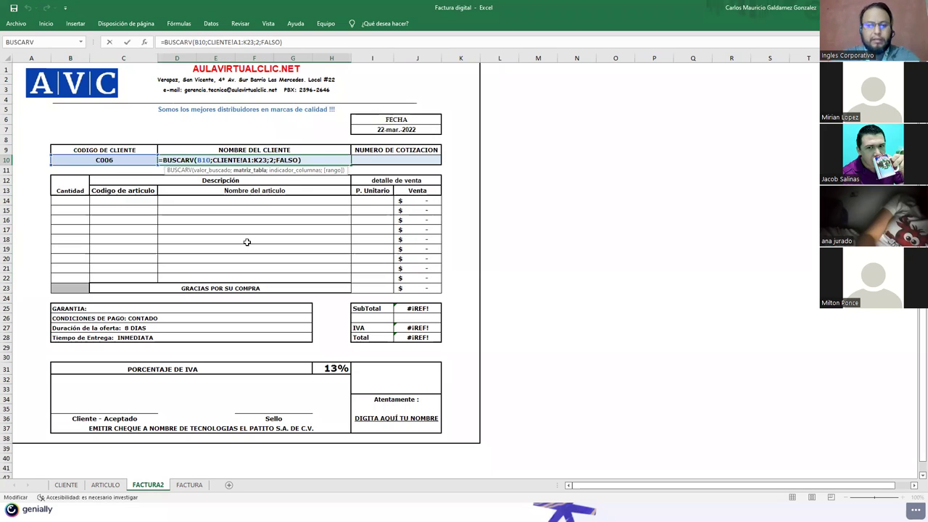
Step: Append &" " after the CLIENTE!A1:K23 range in D10's BUSCARV formula
{"action": "type", "text": "/"}
{"action": "key", "text": "BackSpace"}
{"action": "type", "text": "("}
{"action": "key", "text": "BackSpace"}
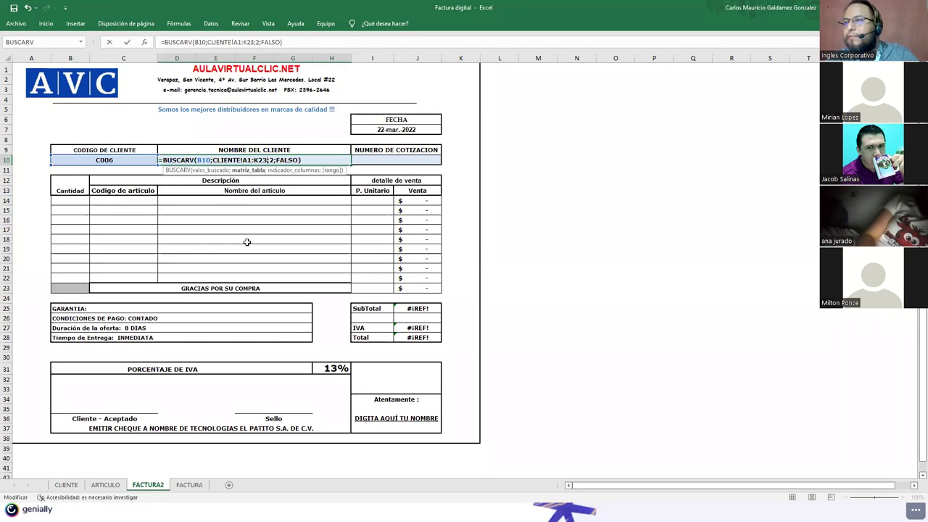
{"action": "type", "text": "&"}
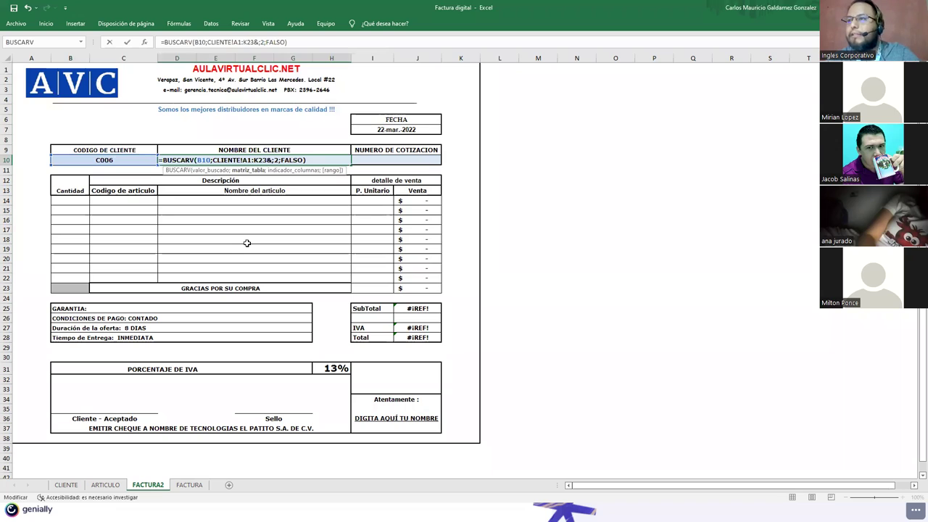
{"action": "type", "text": "\" \""}
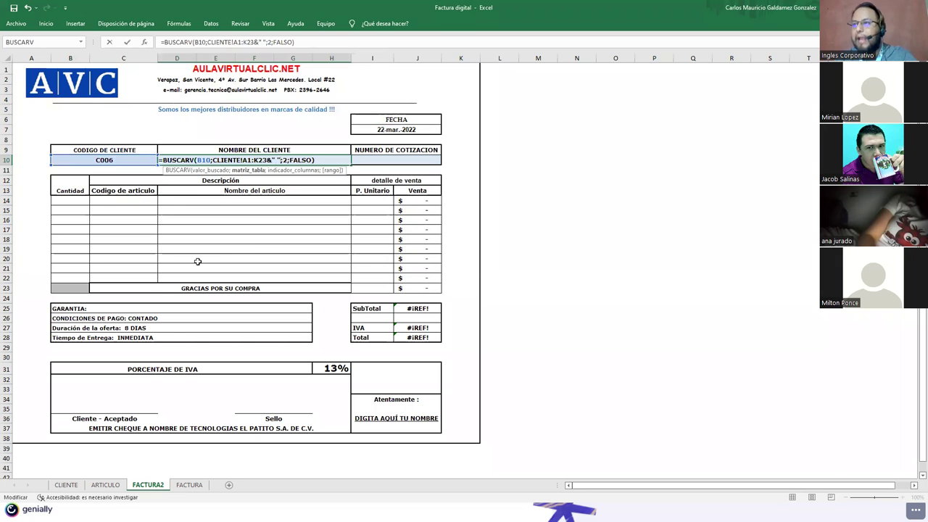
Step: Try reselecting the lookup range on the CLIENTE sheet and commit the formula, giving #¡VALOR!
{"action": "left_click", "coordinate": [67, 485]}
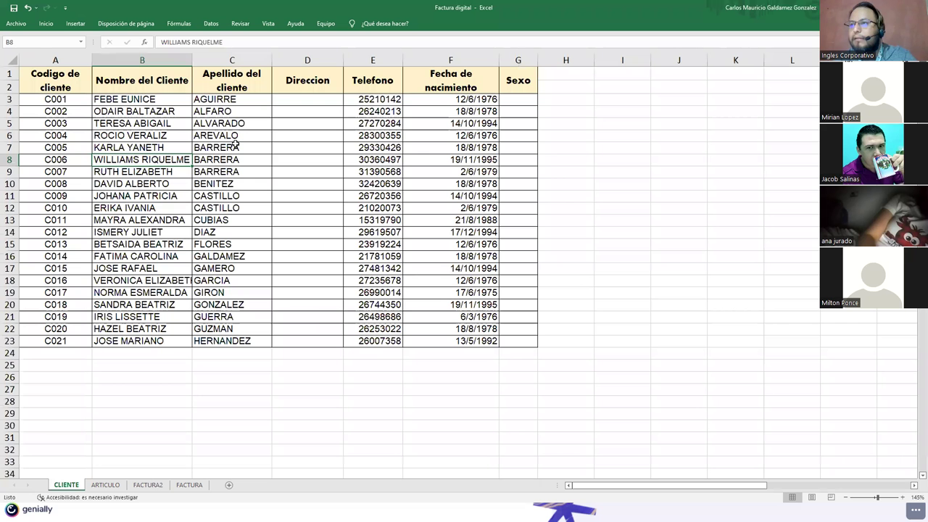
{"action": "left_click", "coordinate": [223, 100]}
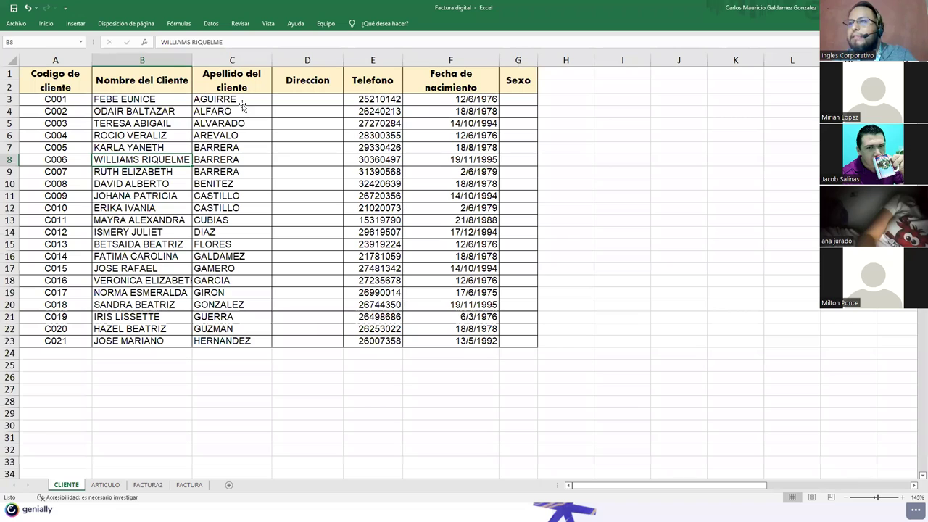
{"action": "left_click", "coordinate": [105, 485]}
{"action": "left_click", "coordinate": [136, 487]}
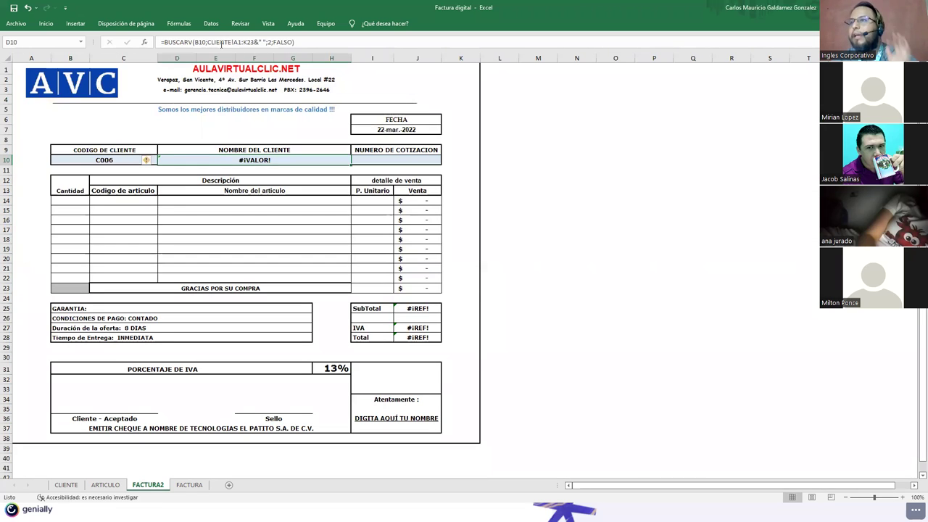
{"action": "left_click_drag", "start_coordinate": [208, 43], "coordinate": [258, 43]}
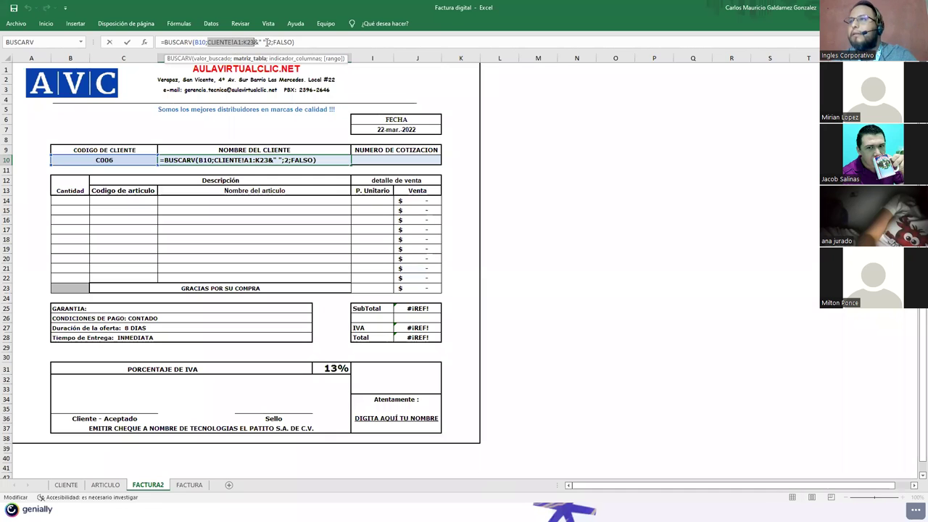
{"action": "left_click", "coordinate": [71, 488]}
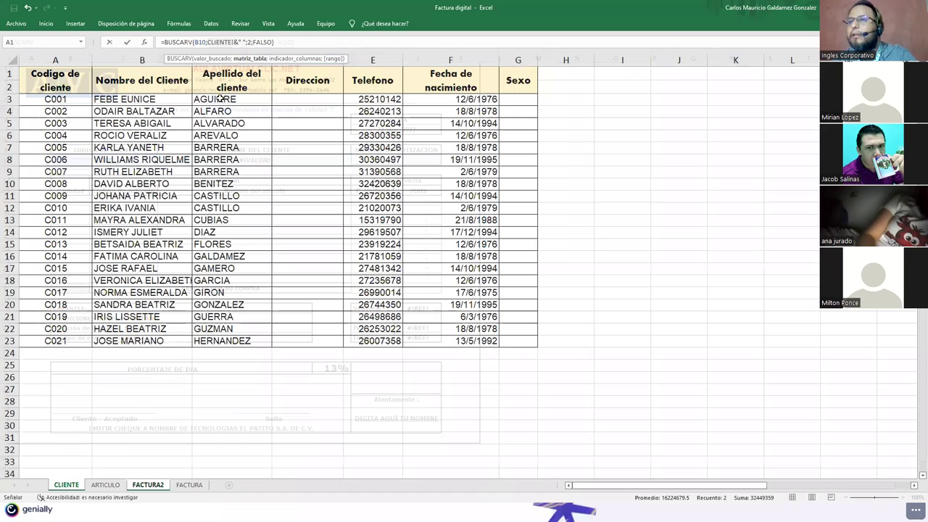
{"action": "left_click", "coordinate": [220, 100]}
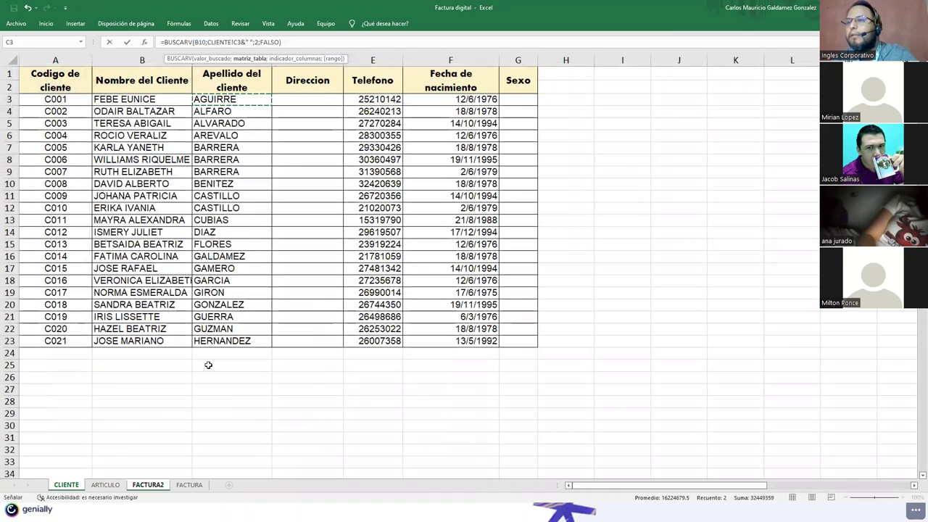
{"action": "left_click", "coordinate": [145, 485]}
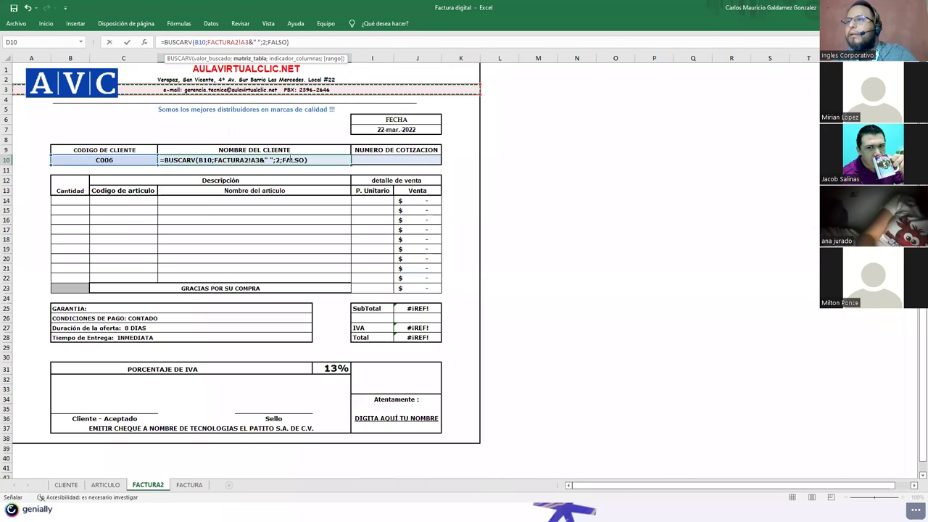
{"action": "key", "text": "Return"}
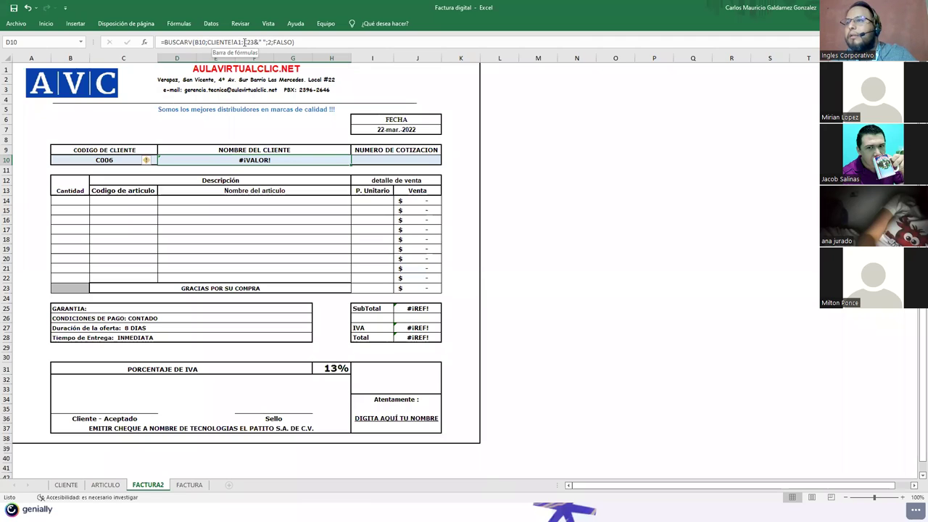
Step: Recommit D10's formula and review the CLIENTE sheet's name and surname columns
{"action": "left_click", "coordinate": [244, 42]}
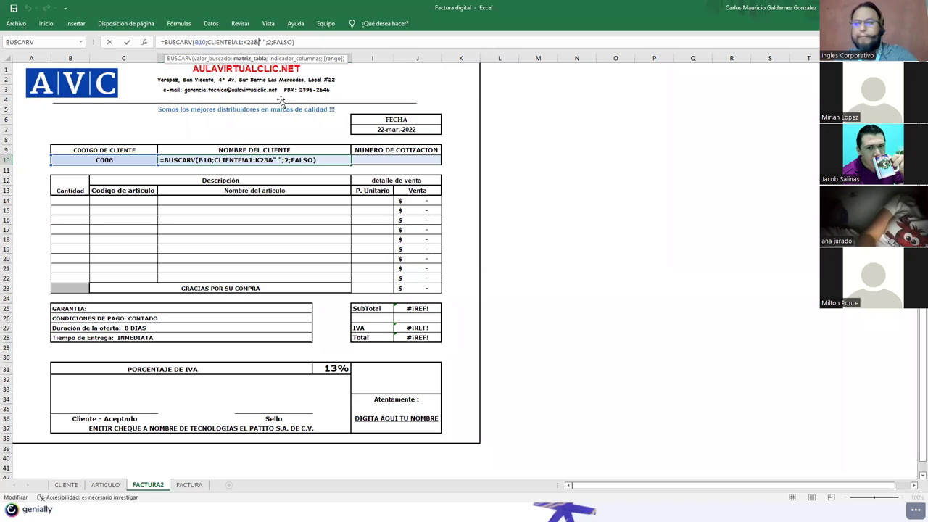
{"action": "key", "text": "Return"}
{"action": "left_click", "coordinate": [108, 485]}
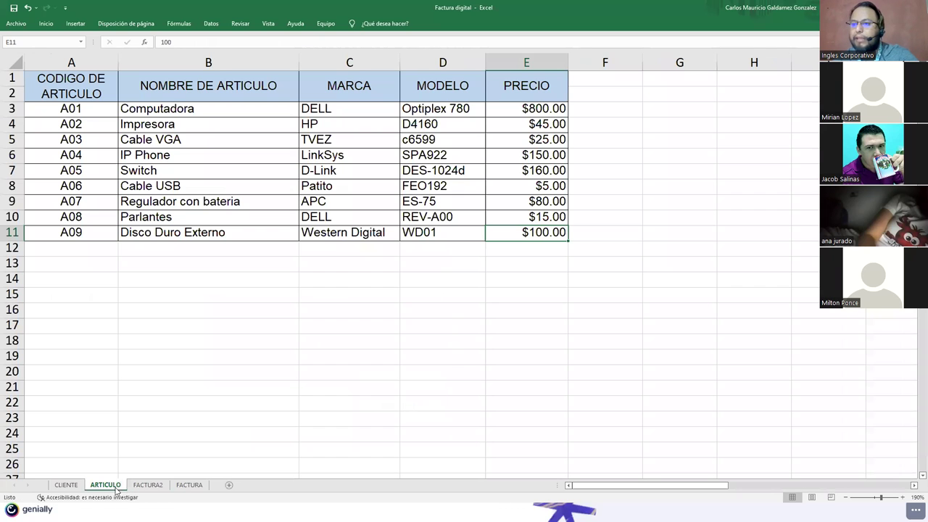
{"action": "left_click", "coordinate": [76, 485]}
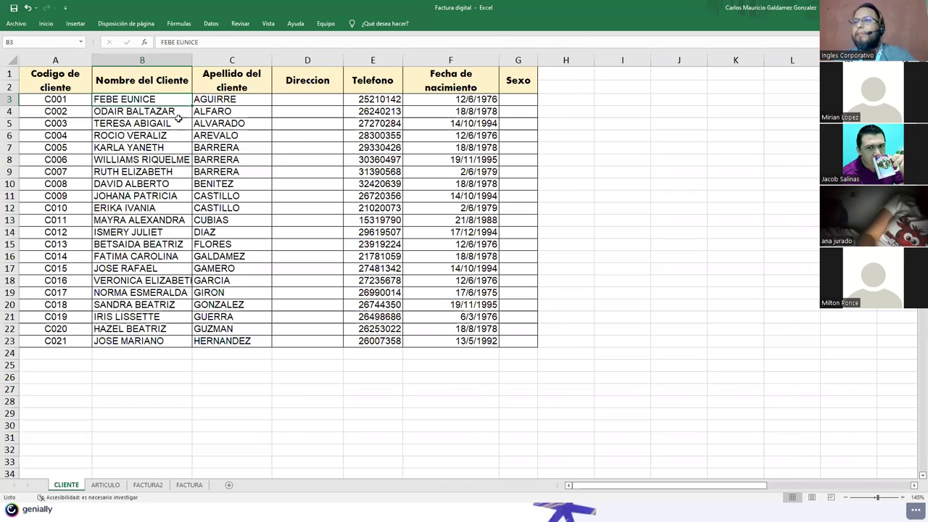
{"action": "key", "text": "shift+Right"}
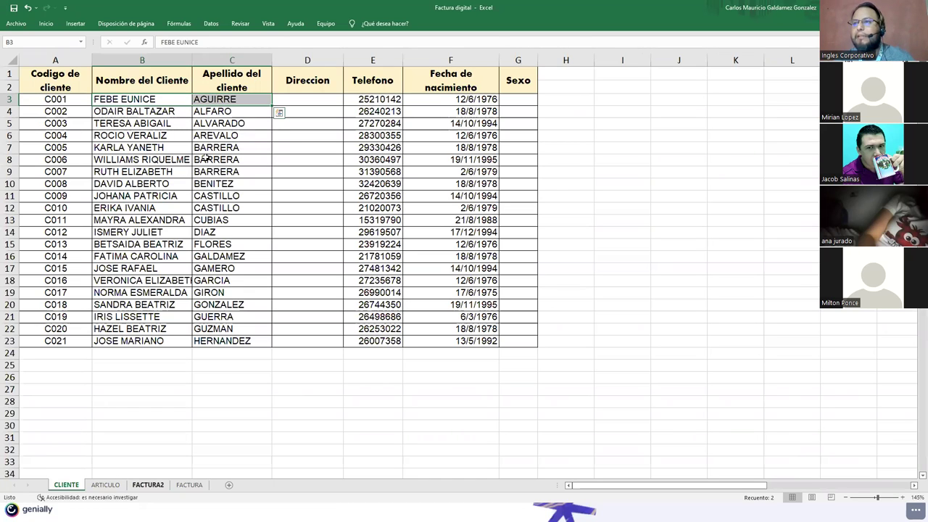
{"action": "key", "text": "ctrl+Page_Down"}
{"action": "key", "text": "ctrl+Page_Down"}
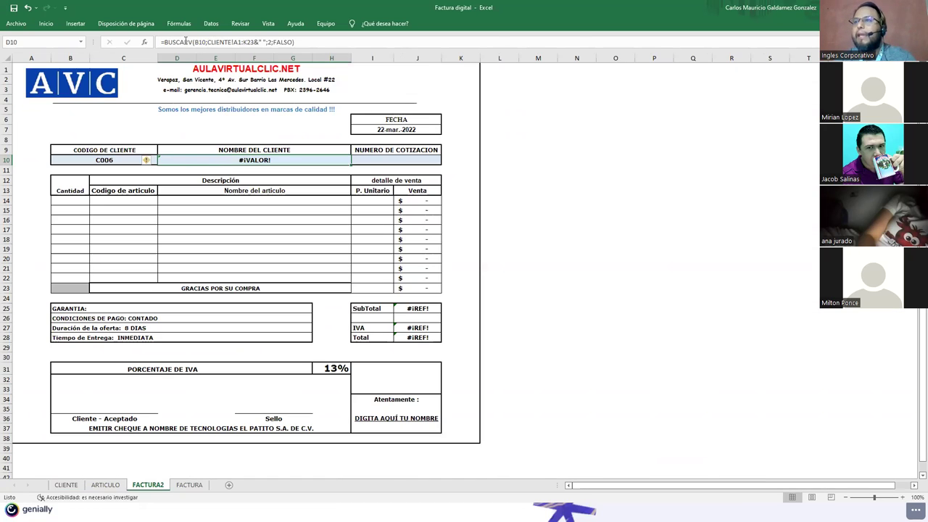
{"action": "left_click", "coordinate": [210, 41]}
{"action": "left_click_drag", "start_coordinate": [208, 41], "coordinate": [257, 43]}
{"action": "left_click", "coordinate": [258, 42]}
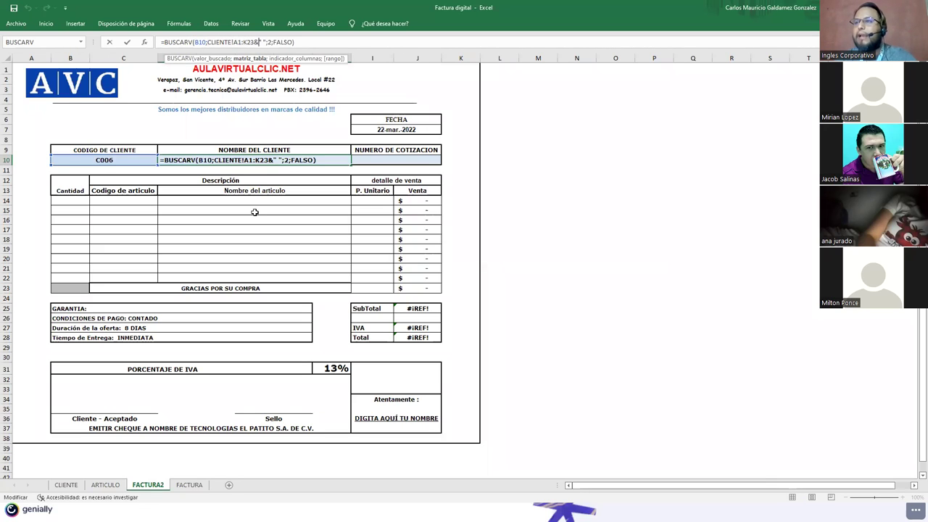
{"action": "left_click", "coordinate": [264, 41]}
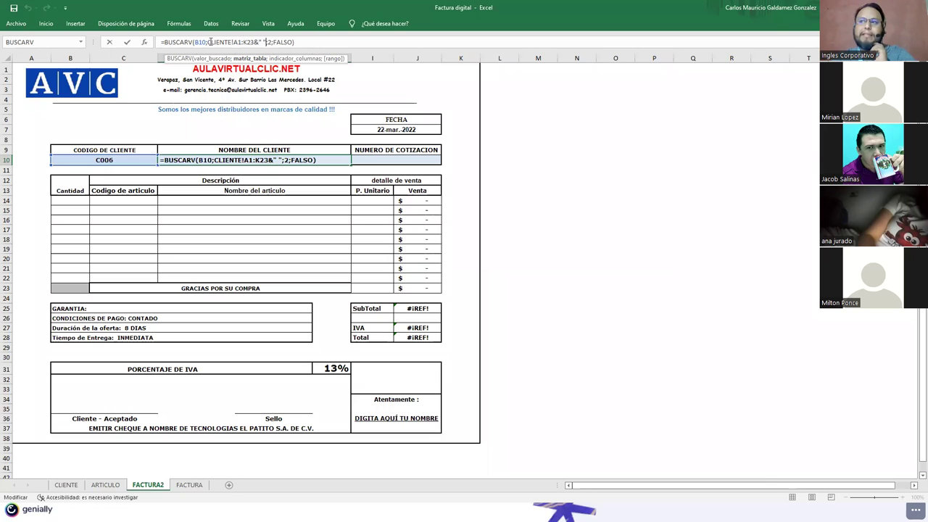
{"action": "key", "text": "BackSpace"}
{"action": "key", "text": "BackSpace"}
{"action": "key", "text": "BackSpace"}
{"action": "key", "text": "Delete"}
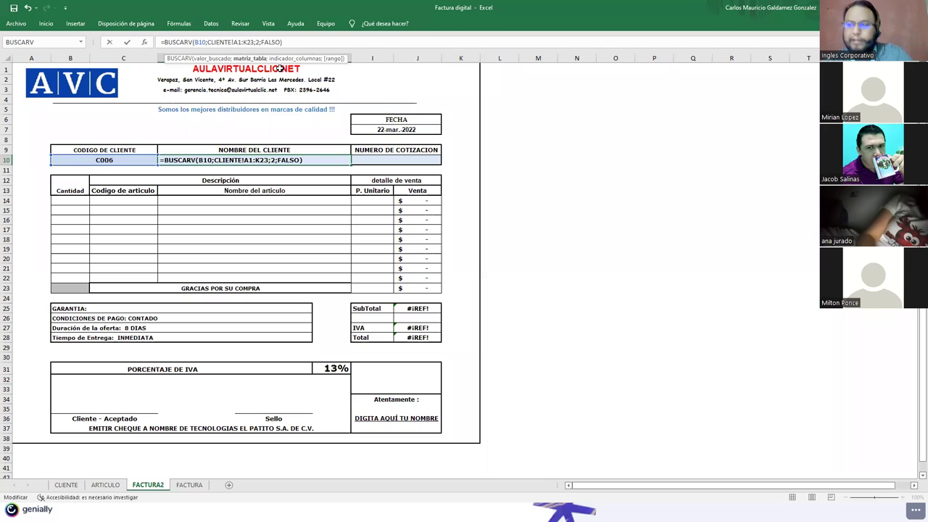
{"action": "key", "text": "Return"}
{"action": "key", "text": "Up"}
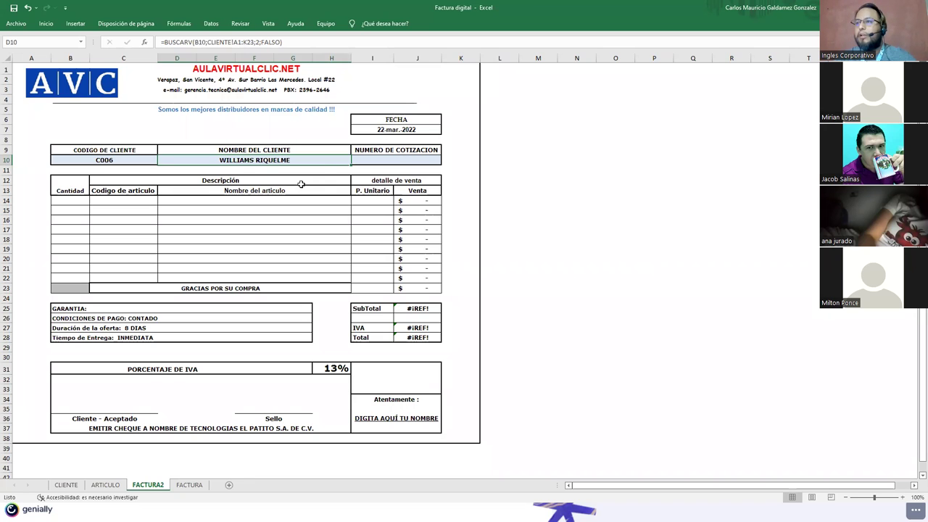
{"action": "left_click", "coordinate": [66, 484]}
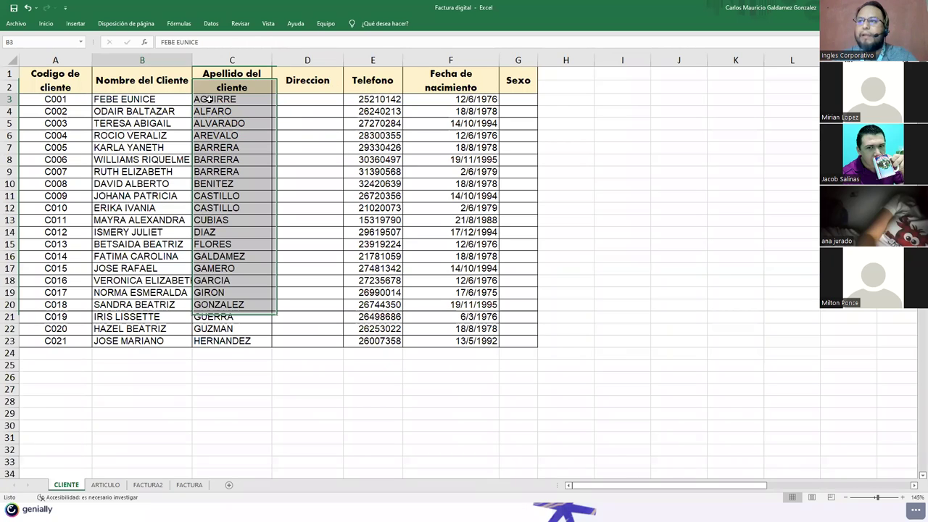
{"action": "left_click", "coordinate": [158, 486]}
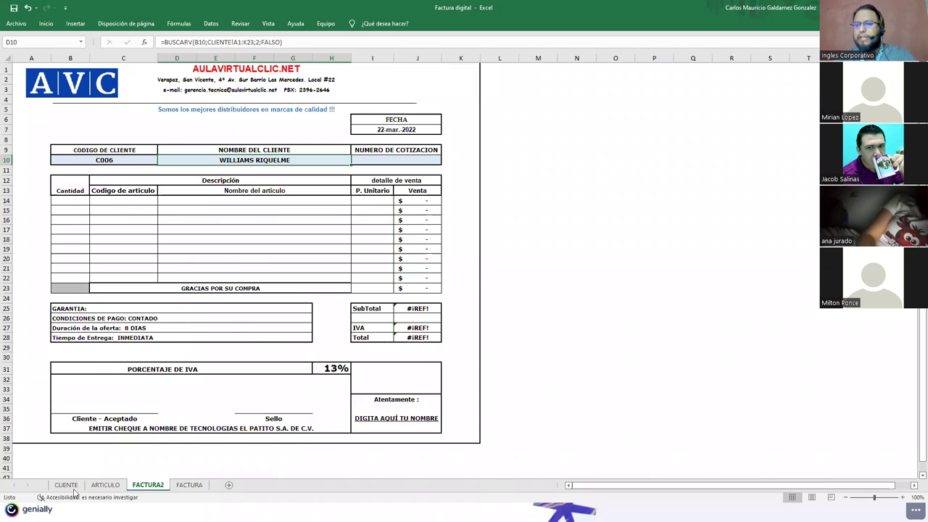
{"action": "left_click", "coordinate": [64, 486]}
{"action": "left_click", "coordinate": [104, 485]}
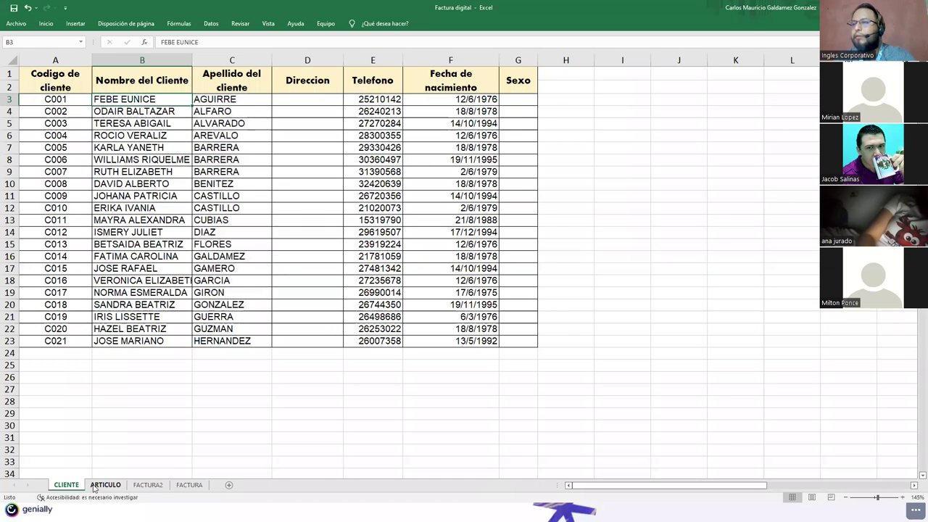
{"action": "left_click", "coordinate": [150, 486]}
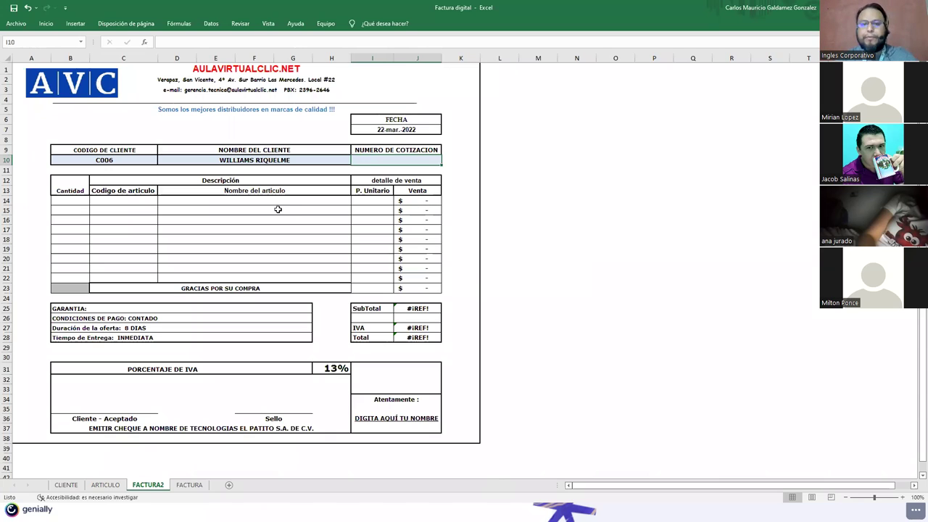
Step: Replace COTIZACION with FACTURA in I9 so the header reads NUMERO DE FACTURA
{"action": "left_click", "coordinate": [399, 151]}
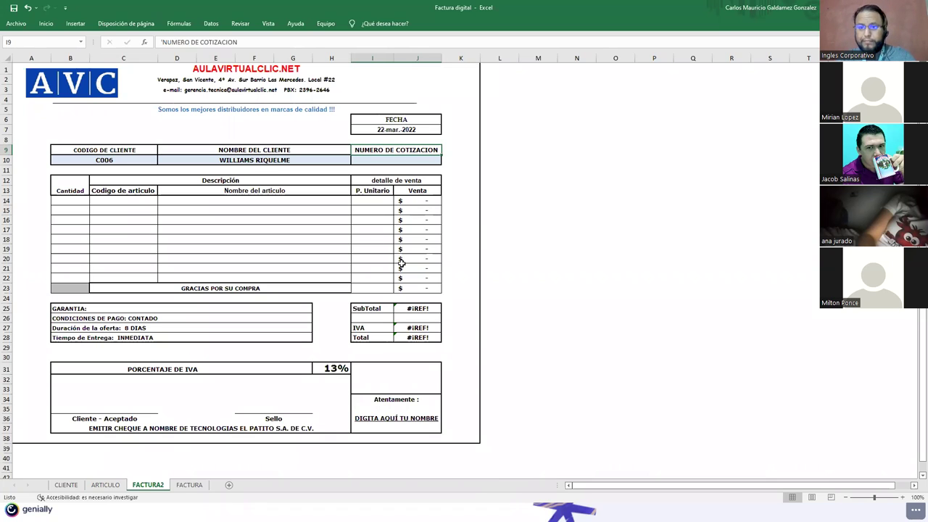
{"action": "double_click", "coordinate": [405, 154]}
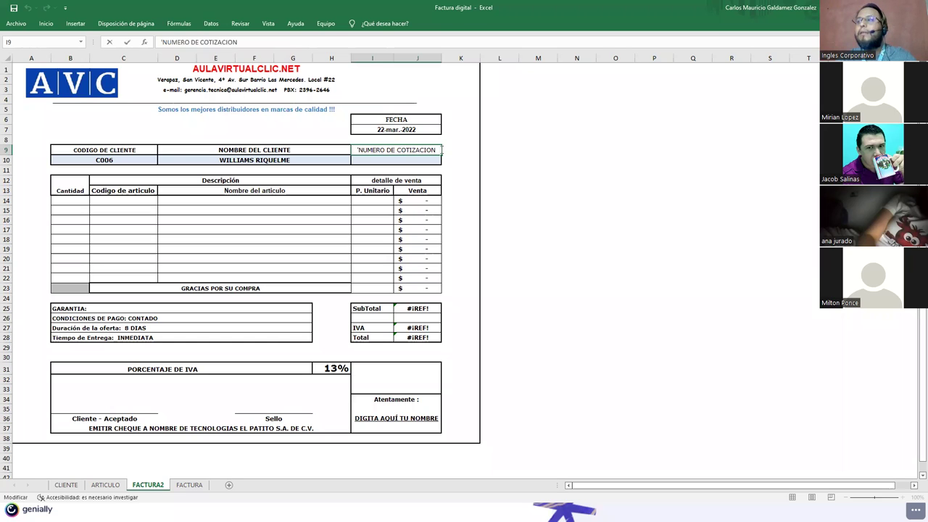
{"action": "double_click", "coordinate": [408, 150]}
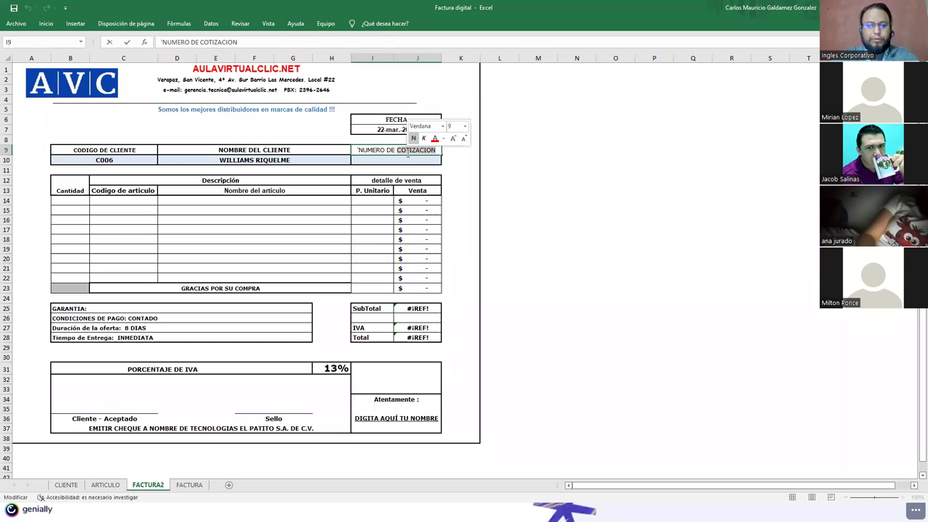
{"action": "type", "text": "factura"}
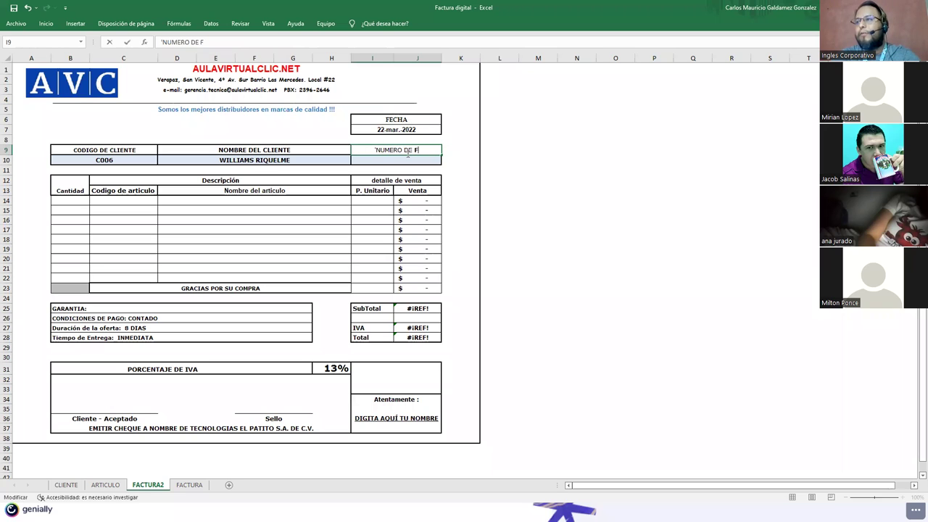
{"action": "key", "text": "Return"}
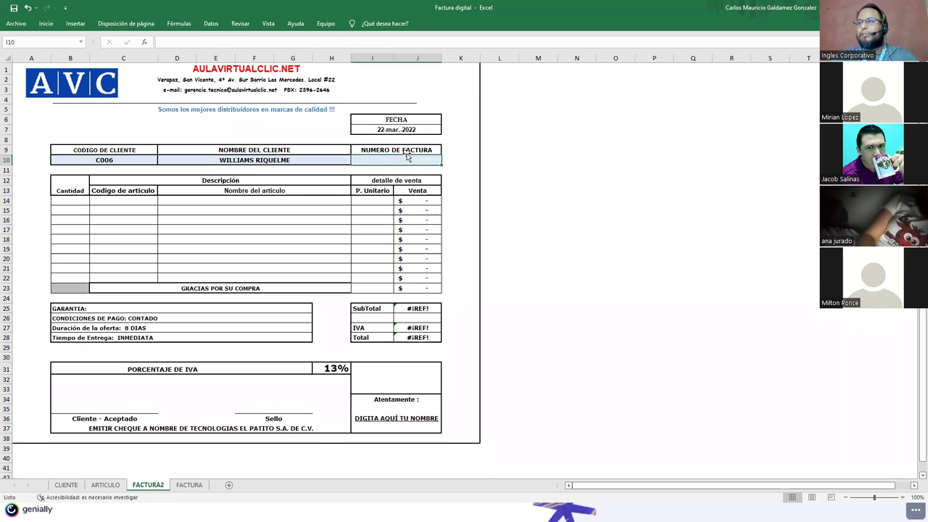
{"action": "left_click", "coordinate": [406, 150]}
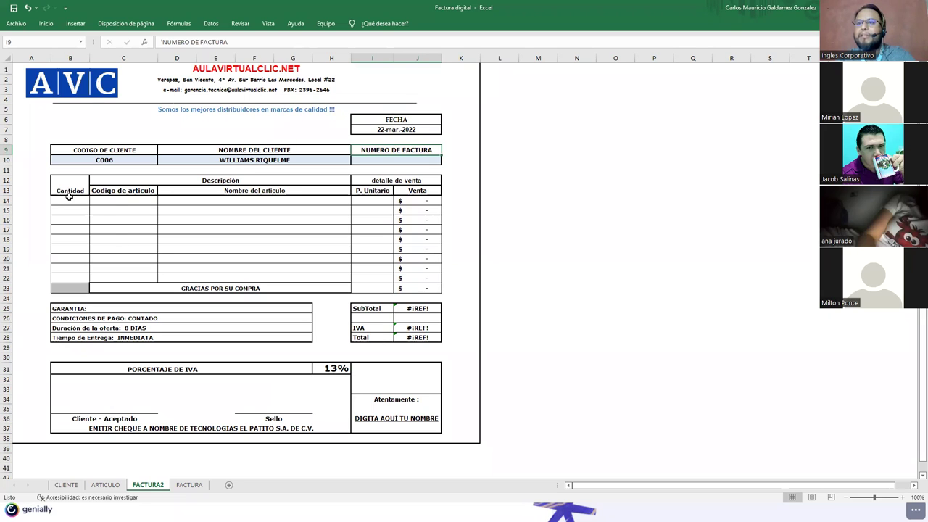
Step: Clear all data validation rules from the grey cell B23 below Cantidad
{"action": "left_click", "coordinate": [78, 201]}
{"action": "left_click", "coordinate": [128, 200]}
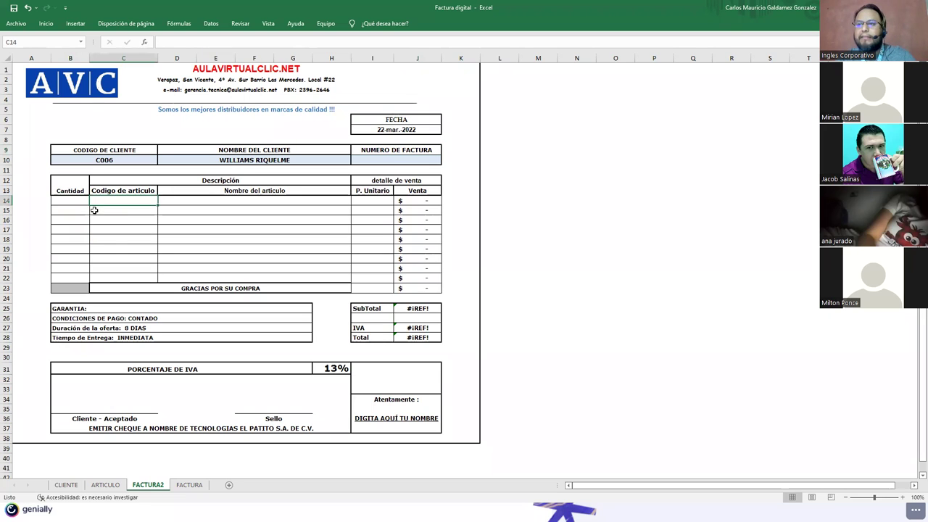
{"action": "left_click", "coordinate": [71, 201]}
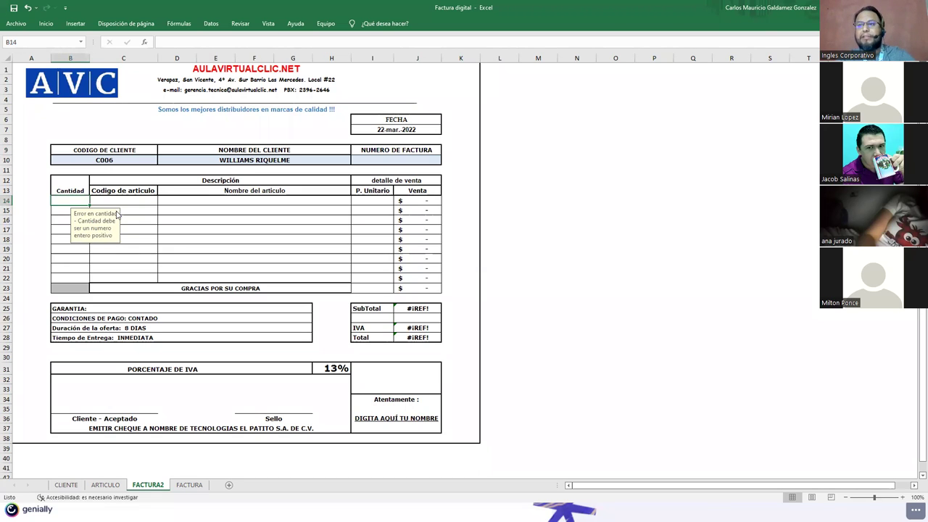
{"action": "left_click_drag", "start_coordinate": [57, 201], "coordinate": [75, 288]}
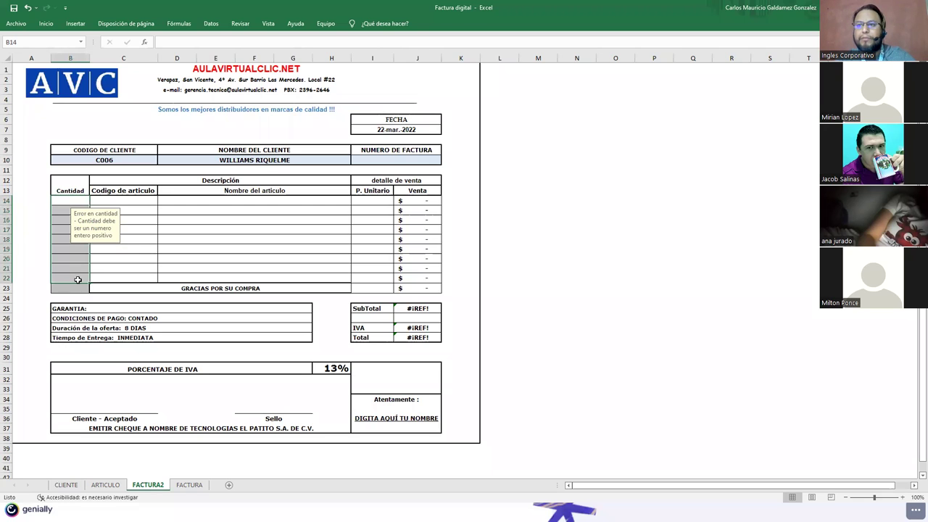
{"action": "left_click", "coordinate": [70, 287]}
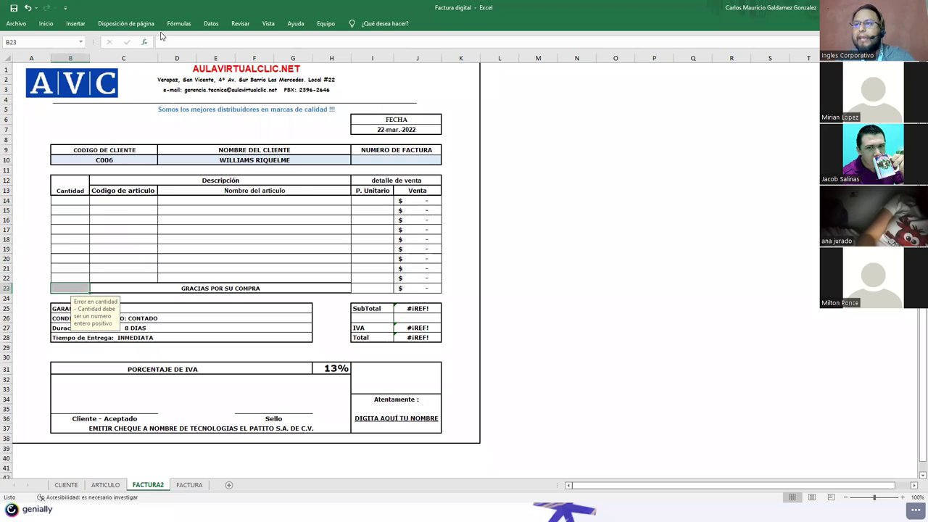
{"action": "left_click", "coordinate": [213, 24]}
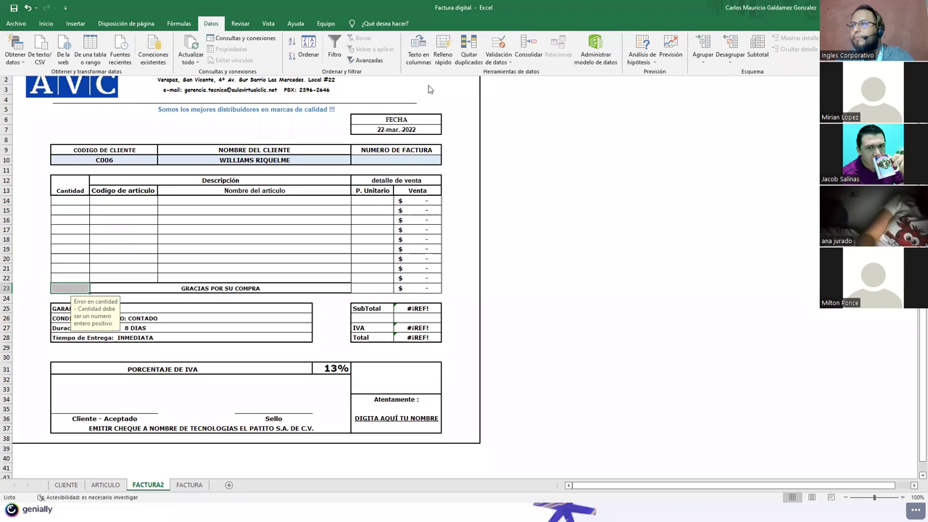
{"action": "left_click", "coordinate": [500, 58]}
{"action": "left_click", "coordinate": [511, 75]}
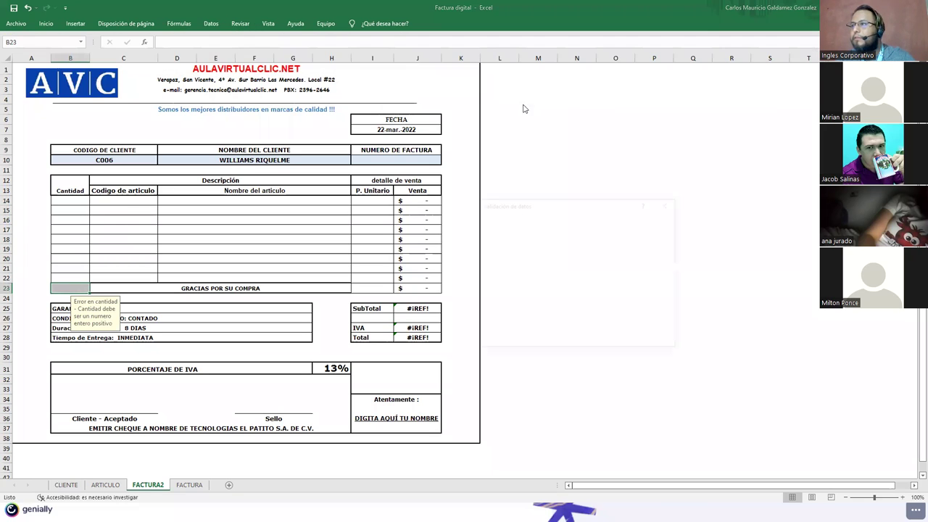
{"action": "left_click", "coordinate": [498, 341]}
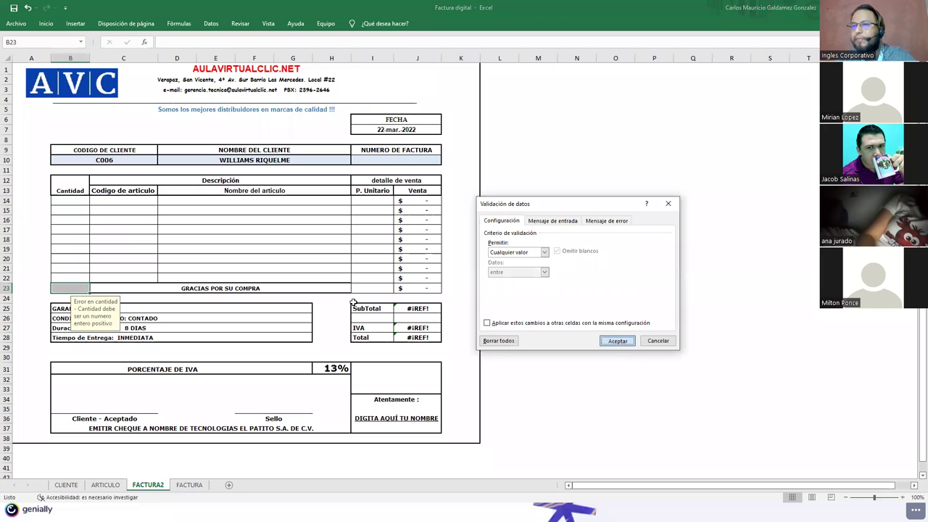
{"action": "key", "text": "Return"}
Step: Test the Cantidad whole-number rule with 1.5 in B14, then clear the cell
{"action": "left_click_drag", "start_coordinate": [67, 200], "coordinate": [68, 273]}
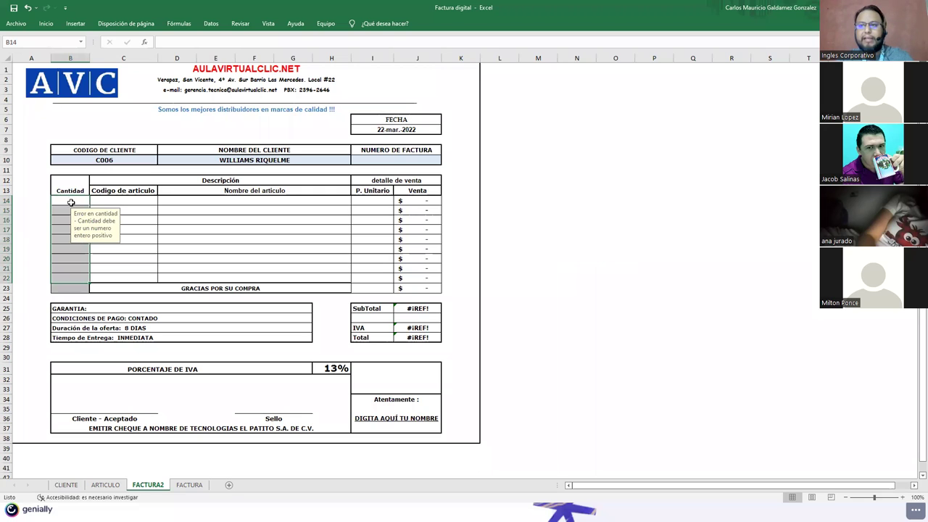
{"action": "left_click", "coordinate": [69, 201]}
{"action": "type", "text": "5"}
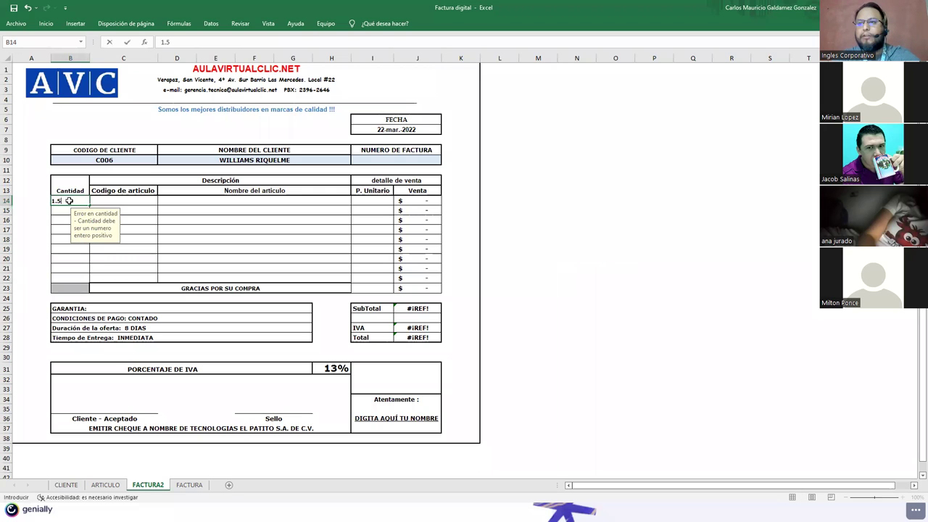
{"action": "key", "text": "Return"}
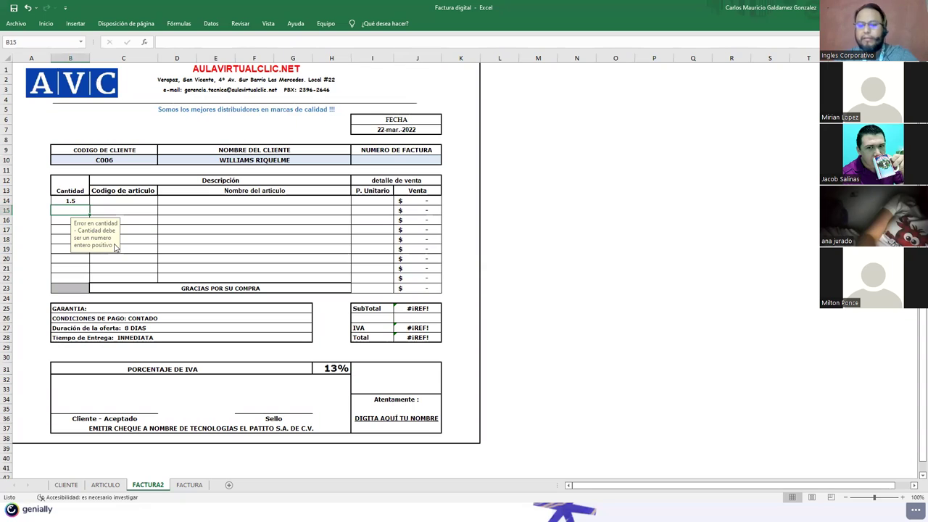
{"action": "key", "text": "Up"}
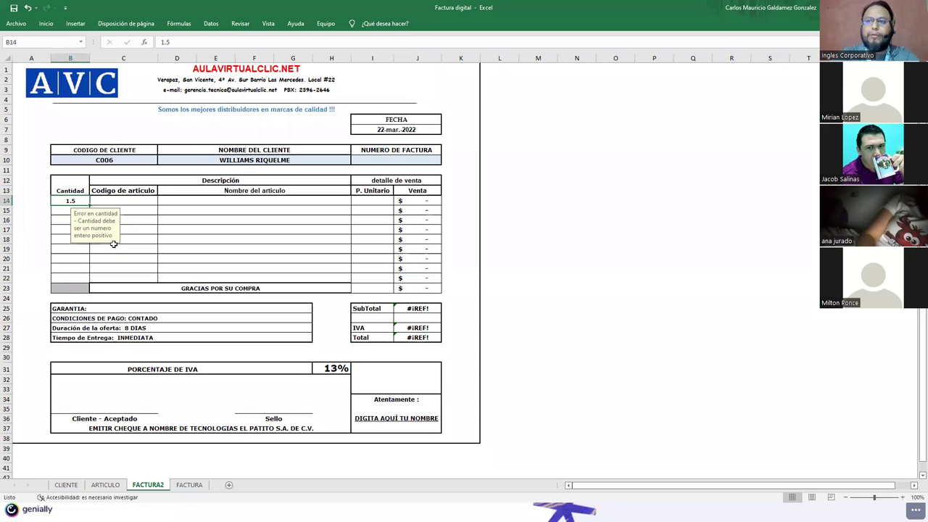
{"action": "key", "text": "Delete"}
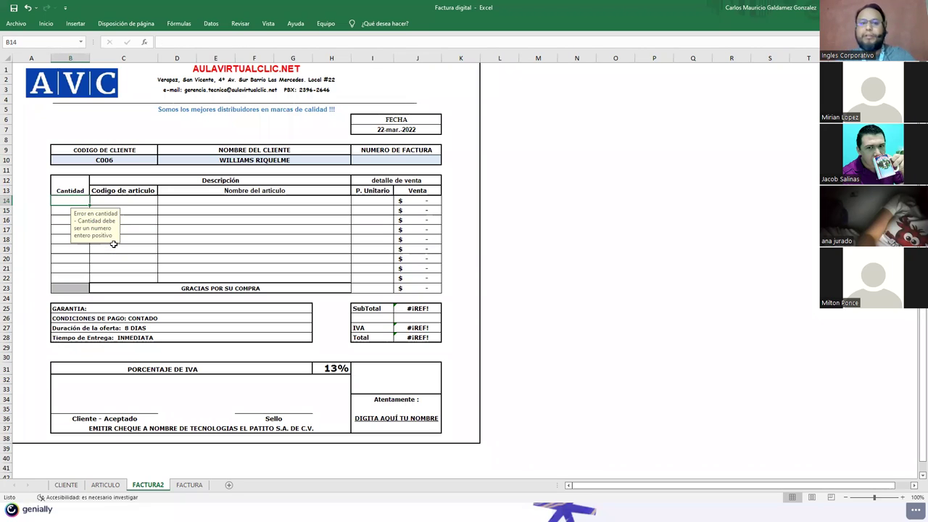
{"action": "left_click", "coordinate": [121, 201]}
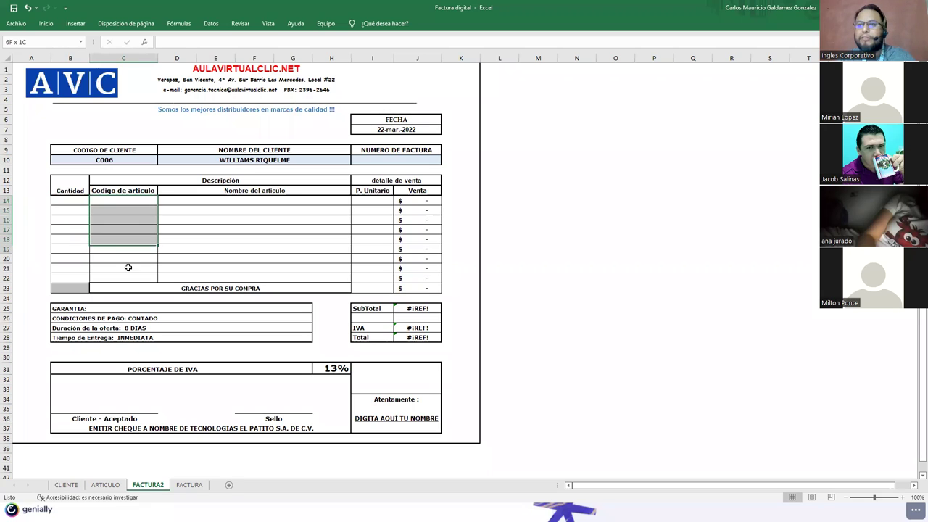